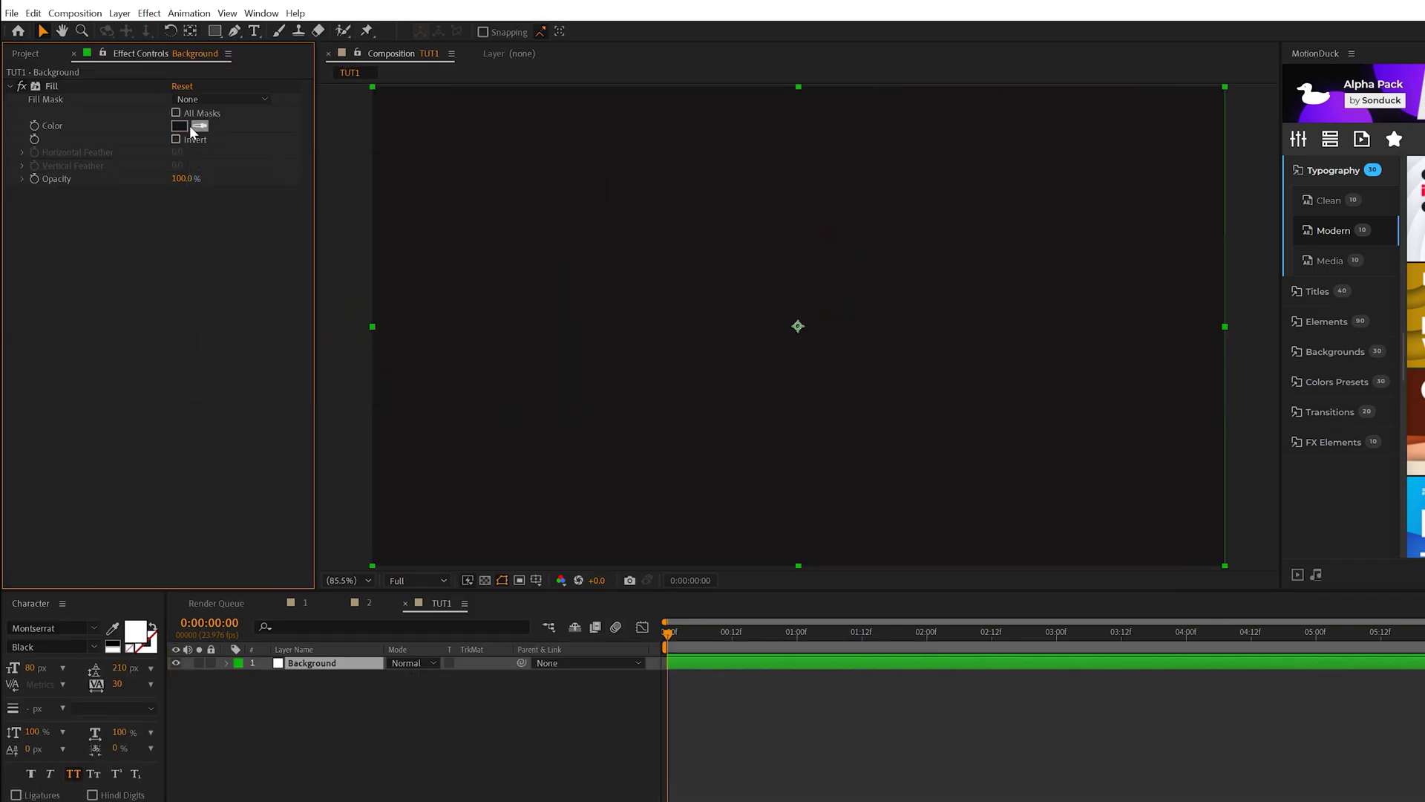
Choose a fill colour for the dark Background layer of TUT1.
click(180, 126)
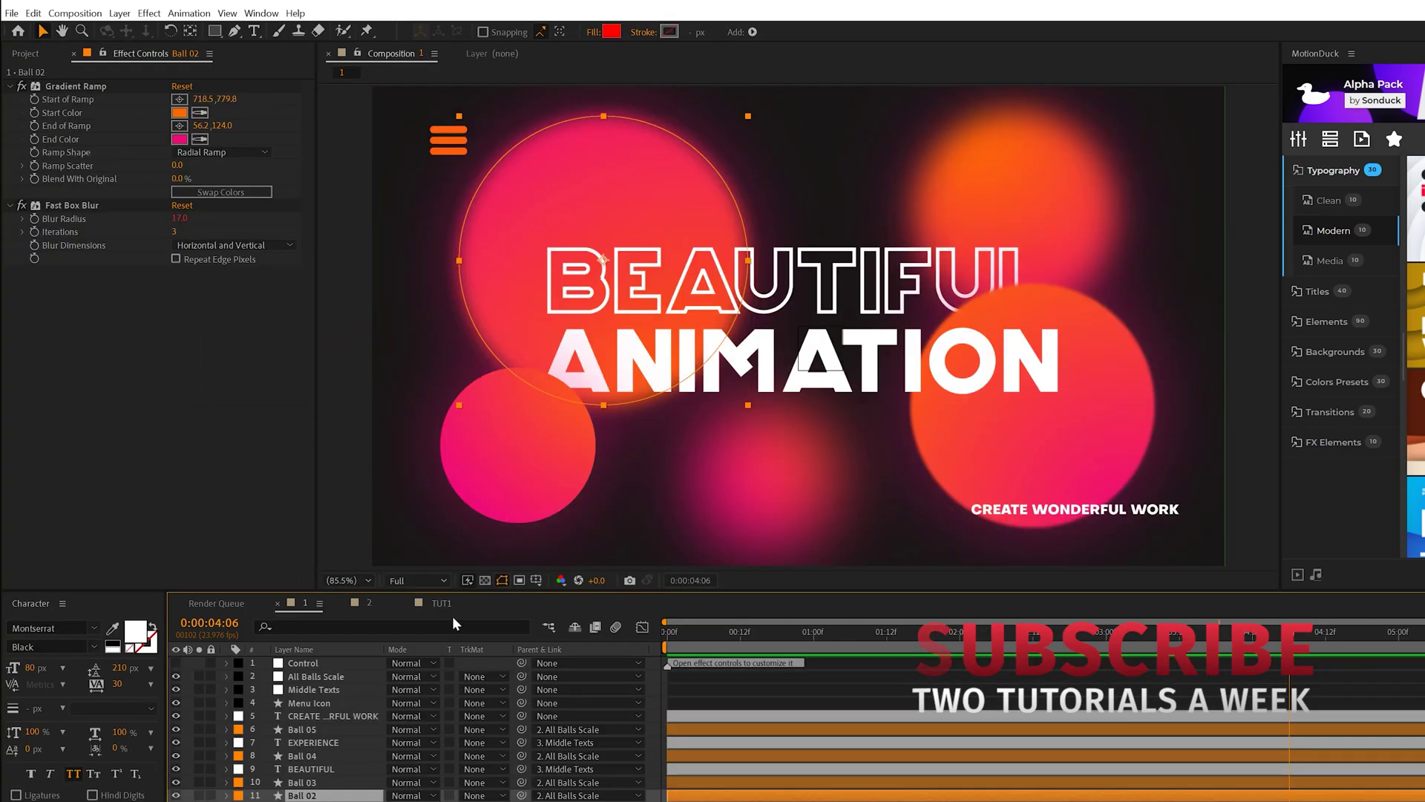
Switch to TUT1 and draw a circle in its centre with the Ellipse Tool.
click(442, 603)
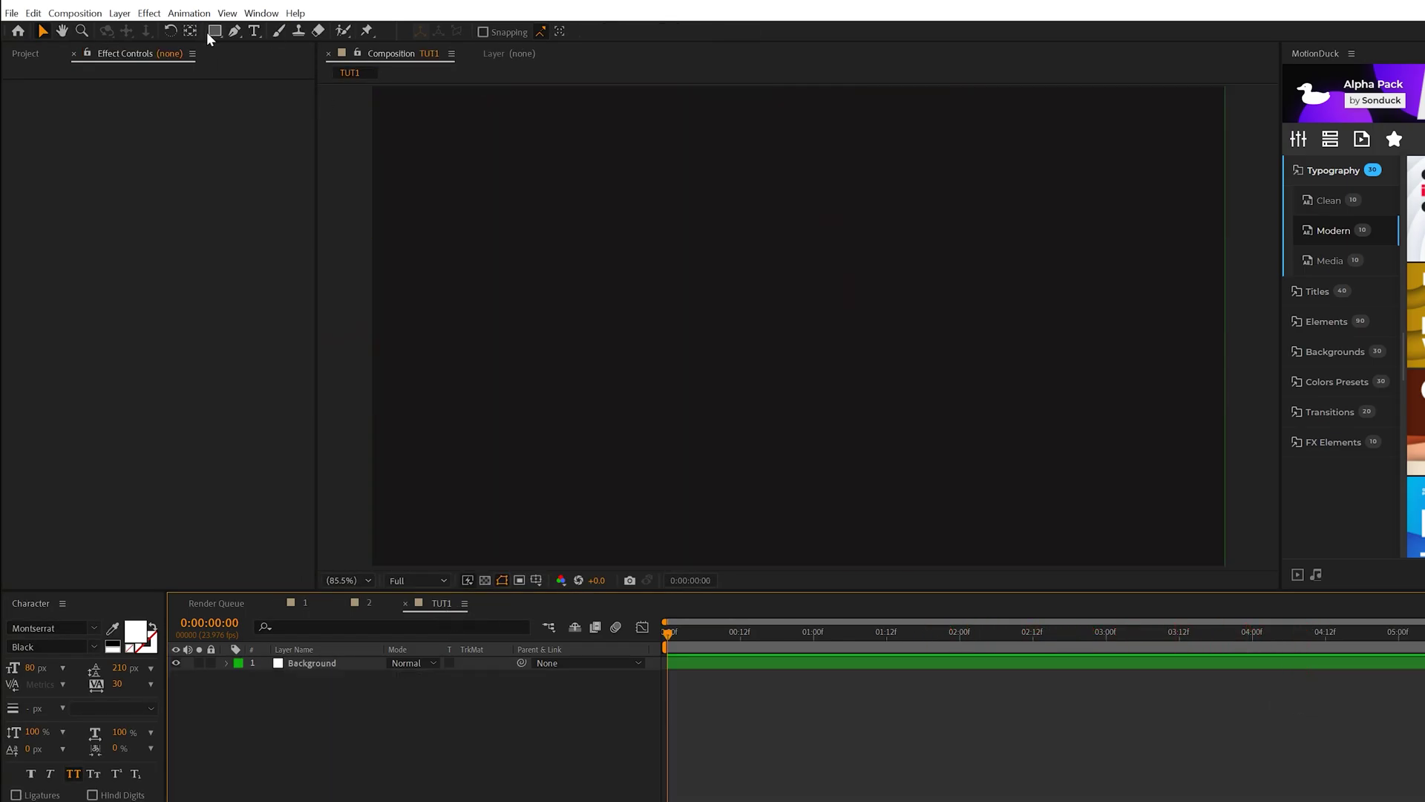
drag(215, 31, 300, 70)
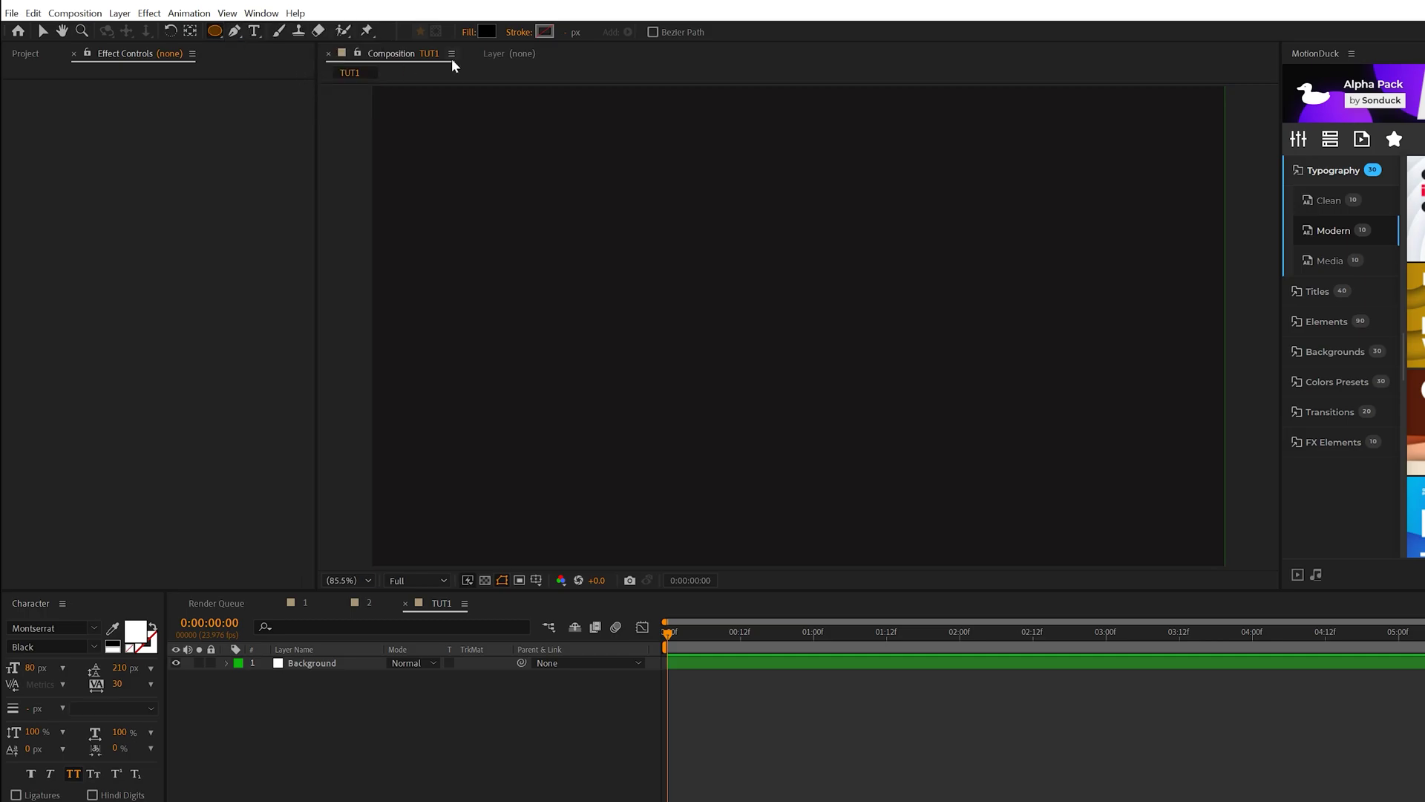
drag(677, 199, 882, 449)
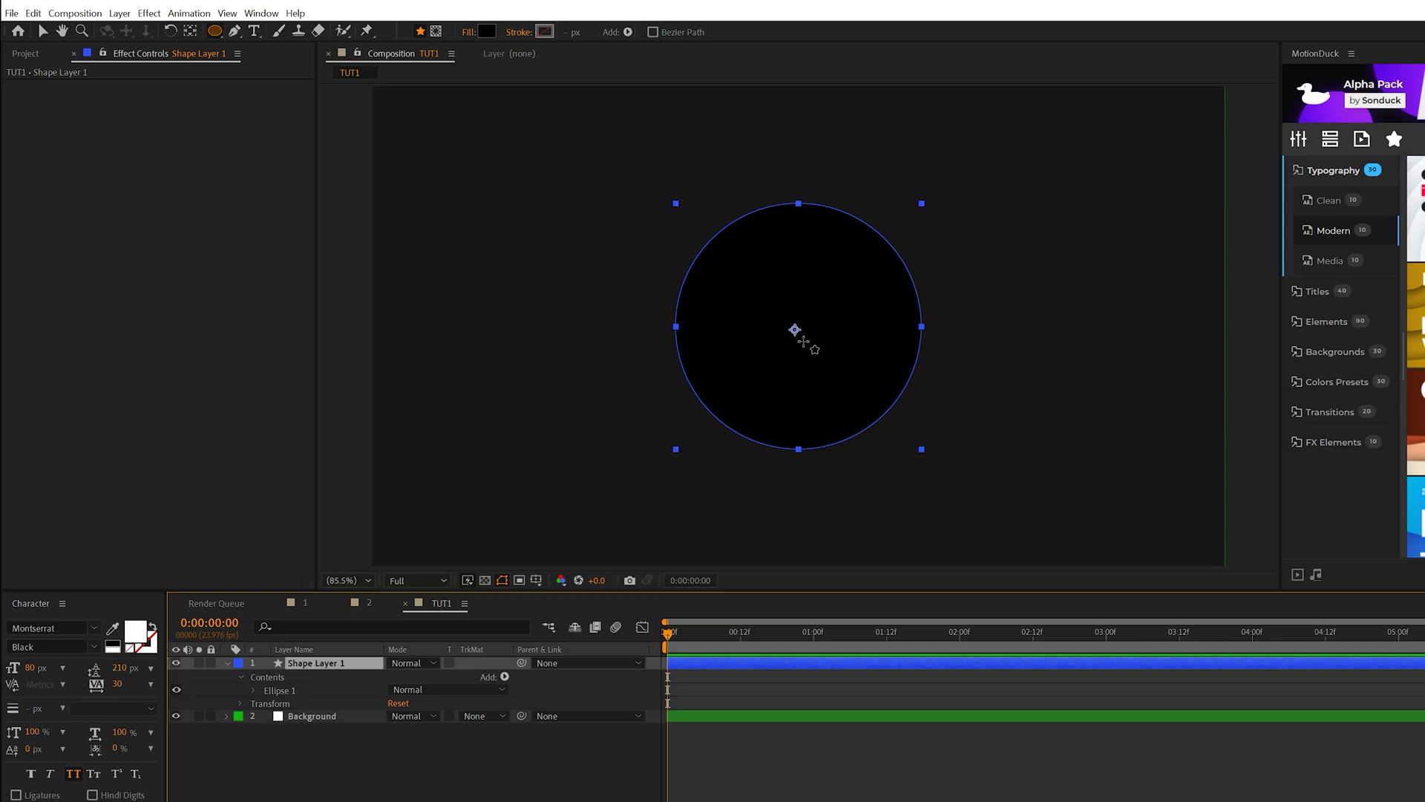
Centre the circle's anchor point with the Pan Behind tool.
key(v)
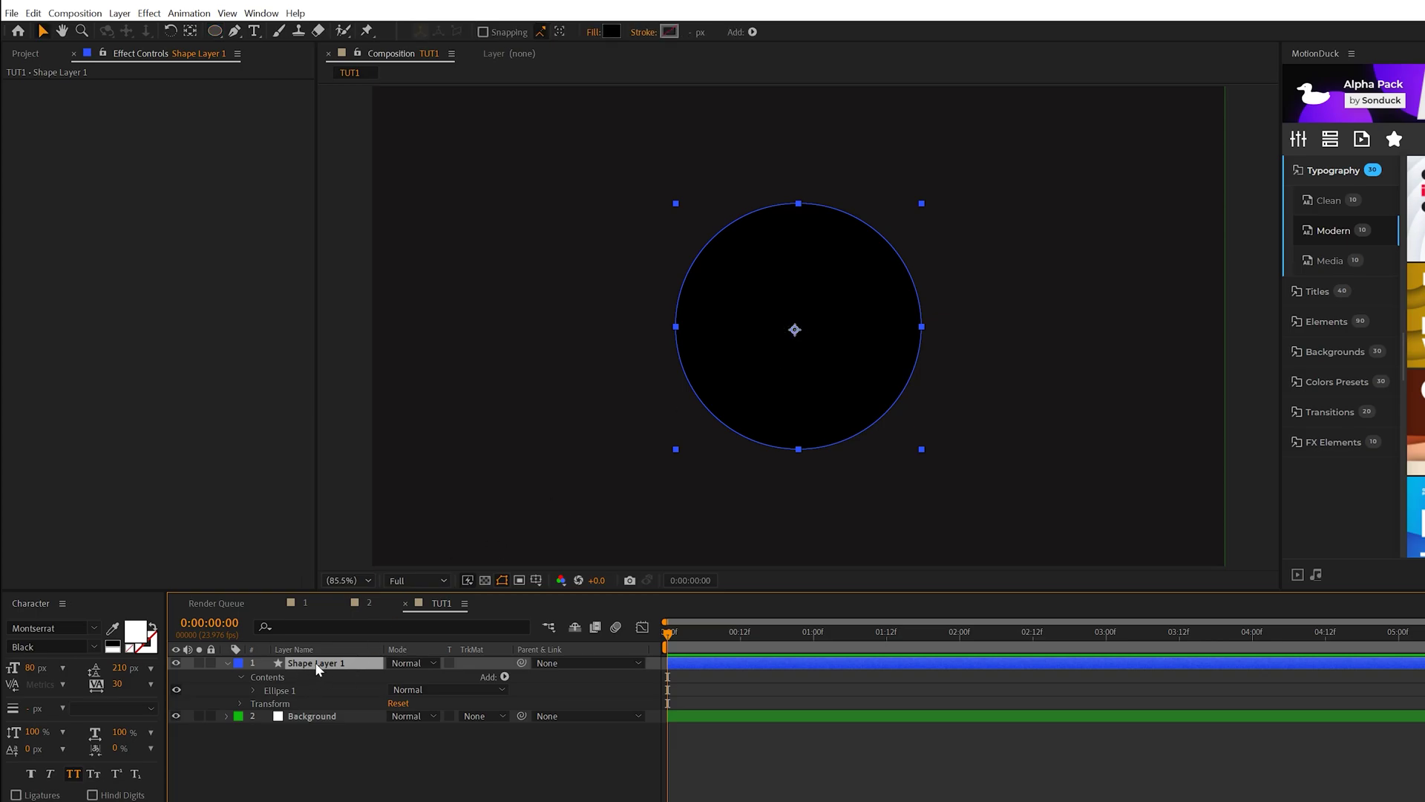
click(190, 31)
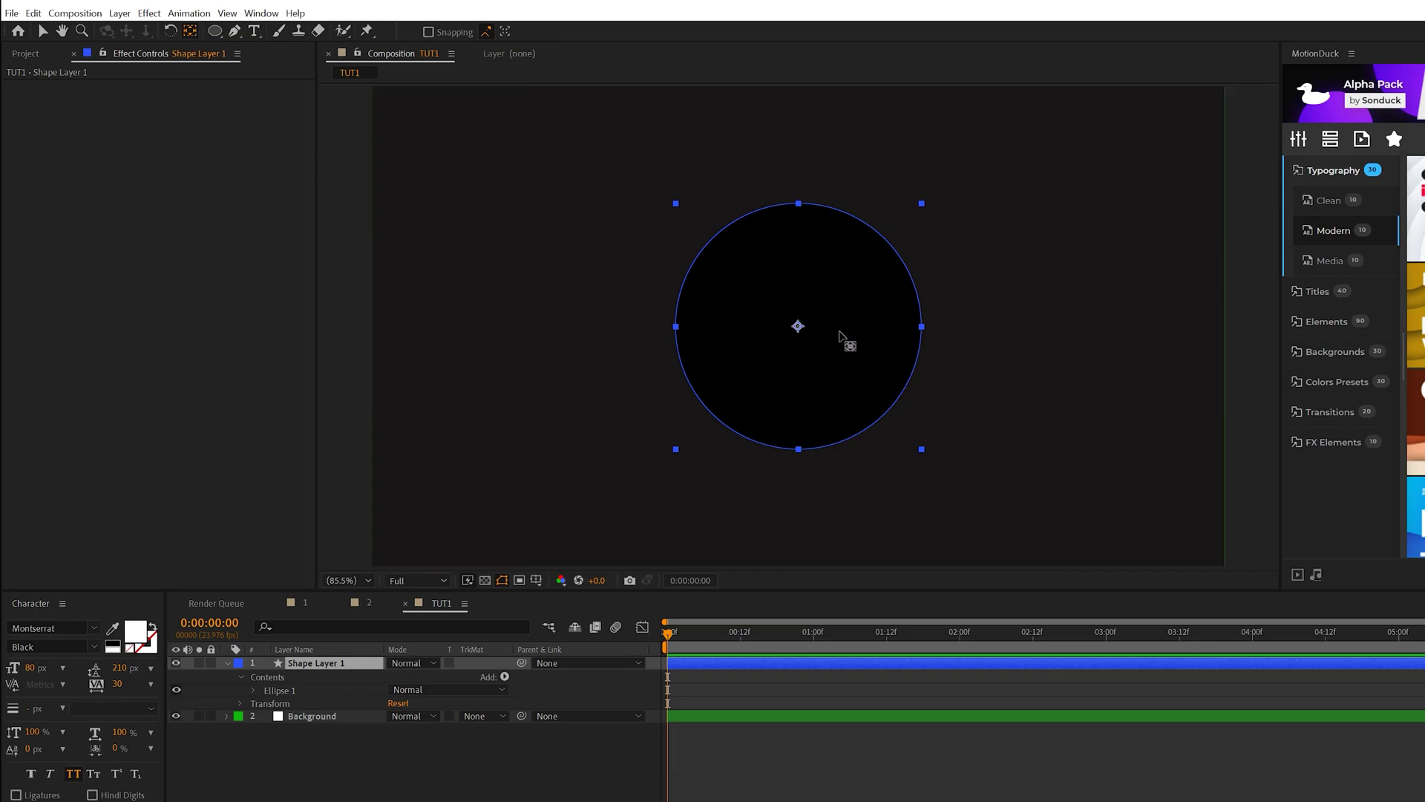
key(v)
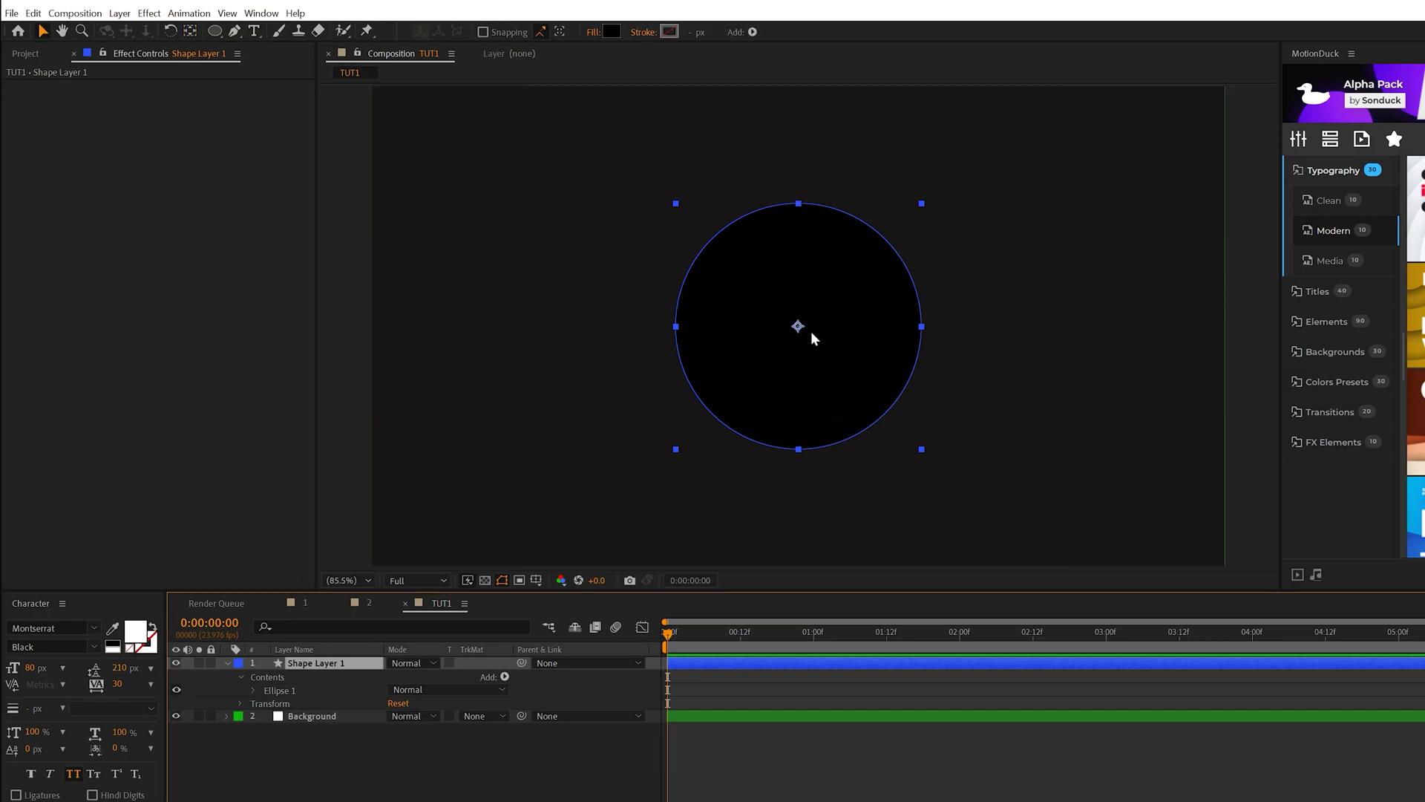
Add a Gradient Ramp to the circle with Start Color orange FF6A00.
click(148, 13)
mouse_move(181, 229)
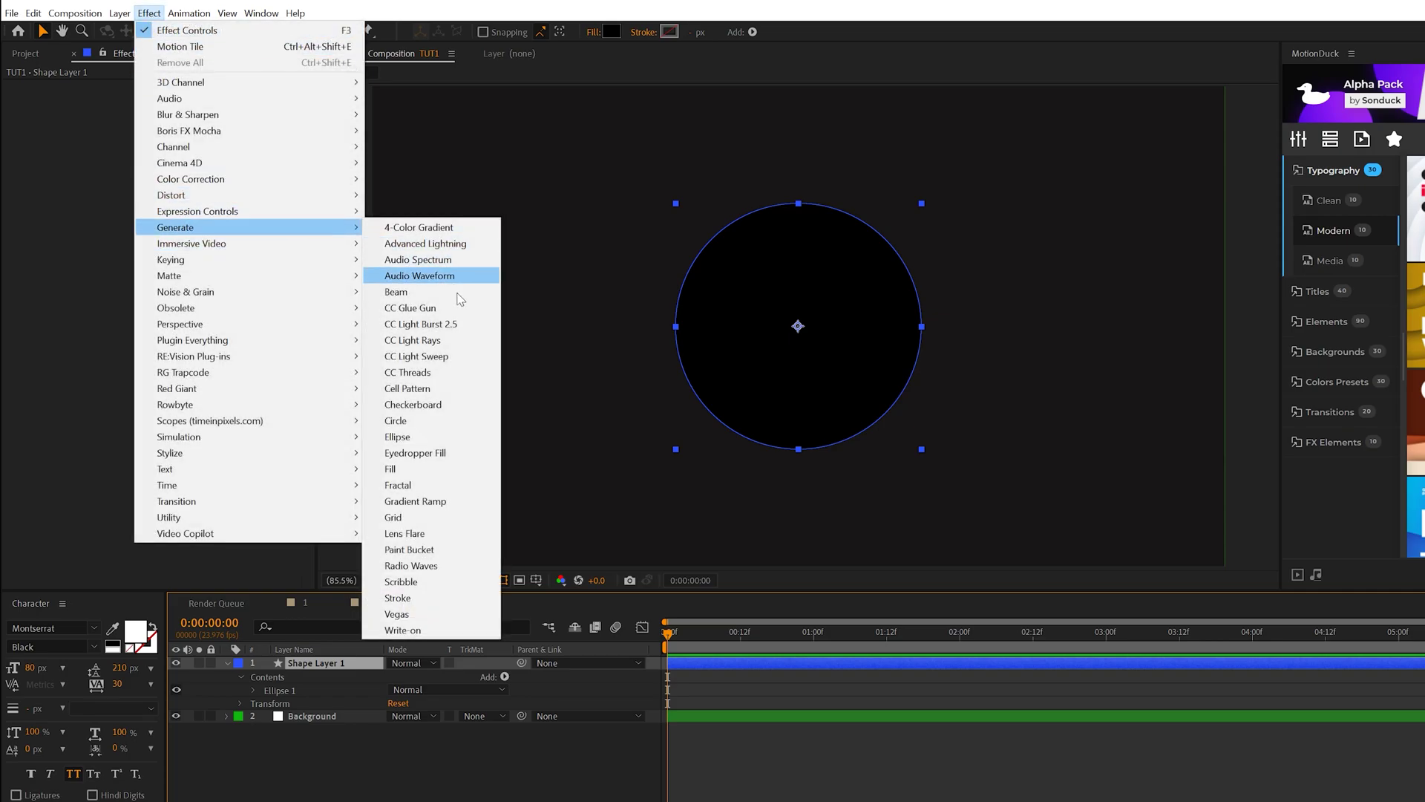
click(416, 501)
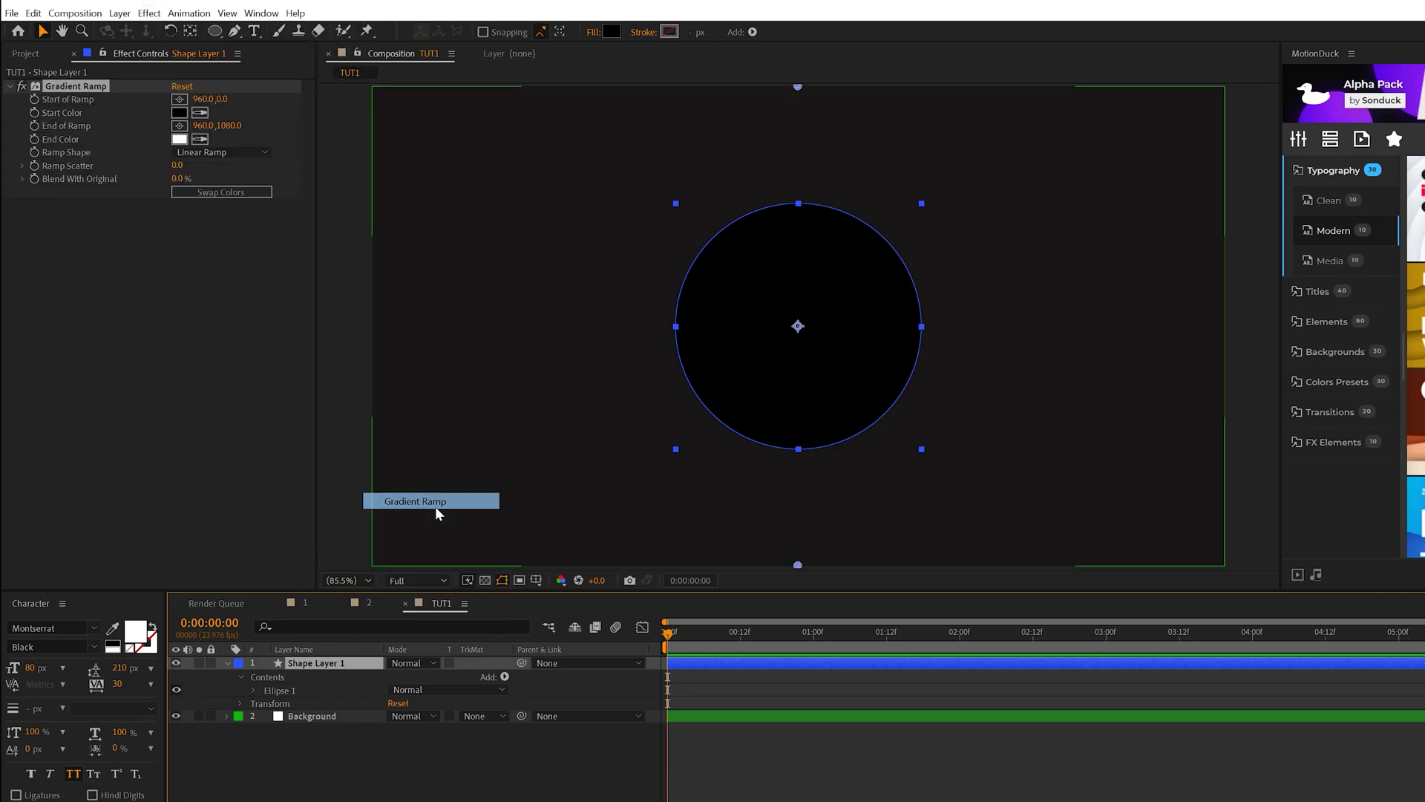
click(178, 114)
drag(411, 318, 411, 372)
click(391, 246)
text(FF6A00)
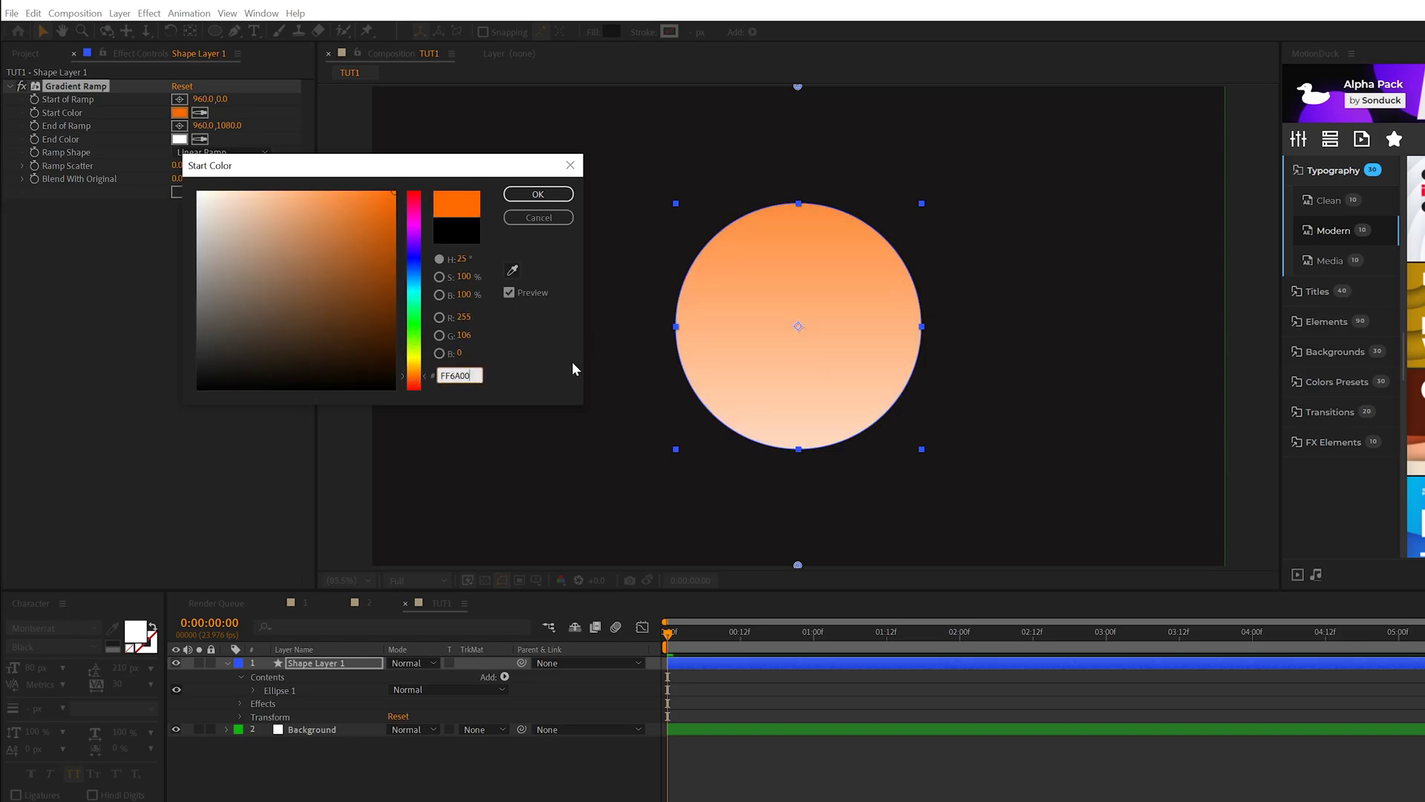
click(535, 361)
click(530, 191)
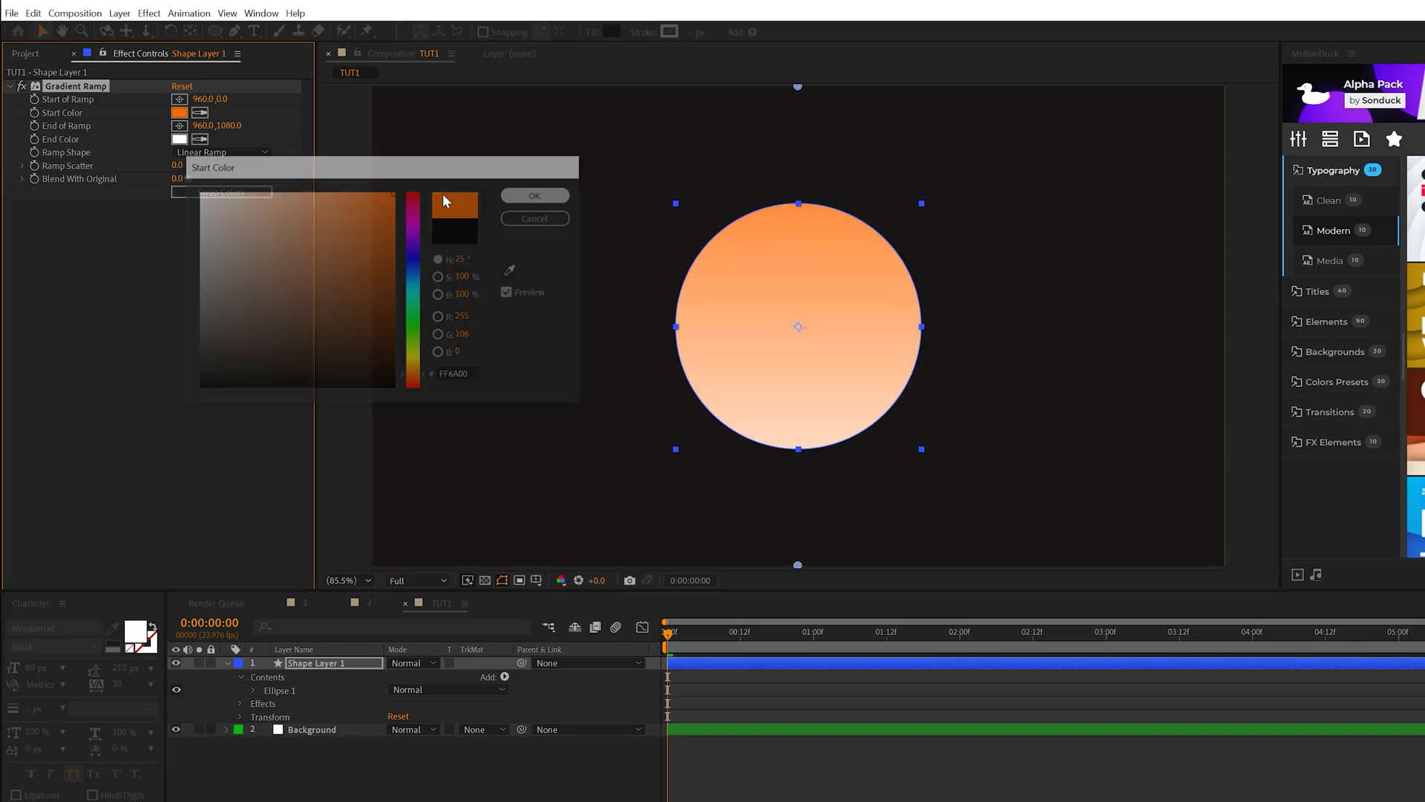
Set the Gradient Ramp's End Color to pink EE0979.
click(179, 139)
drag(411, 222, 410, 200)
click(399, 209)
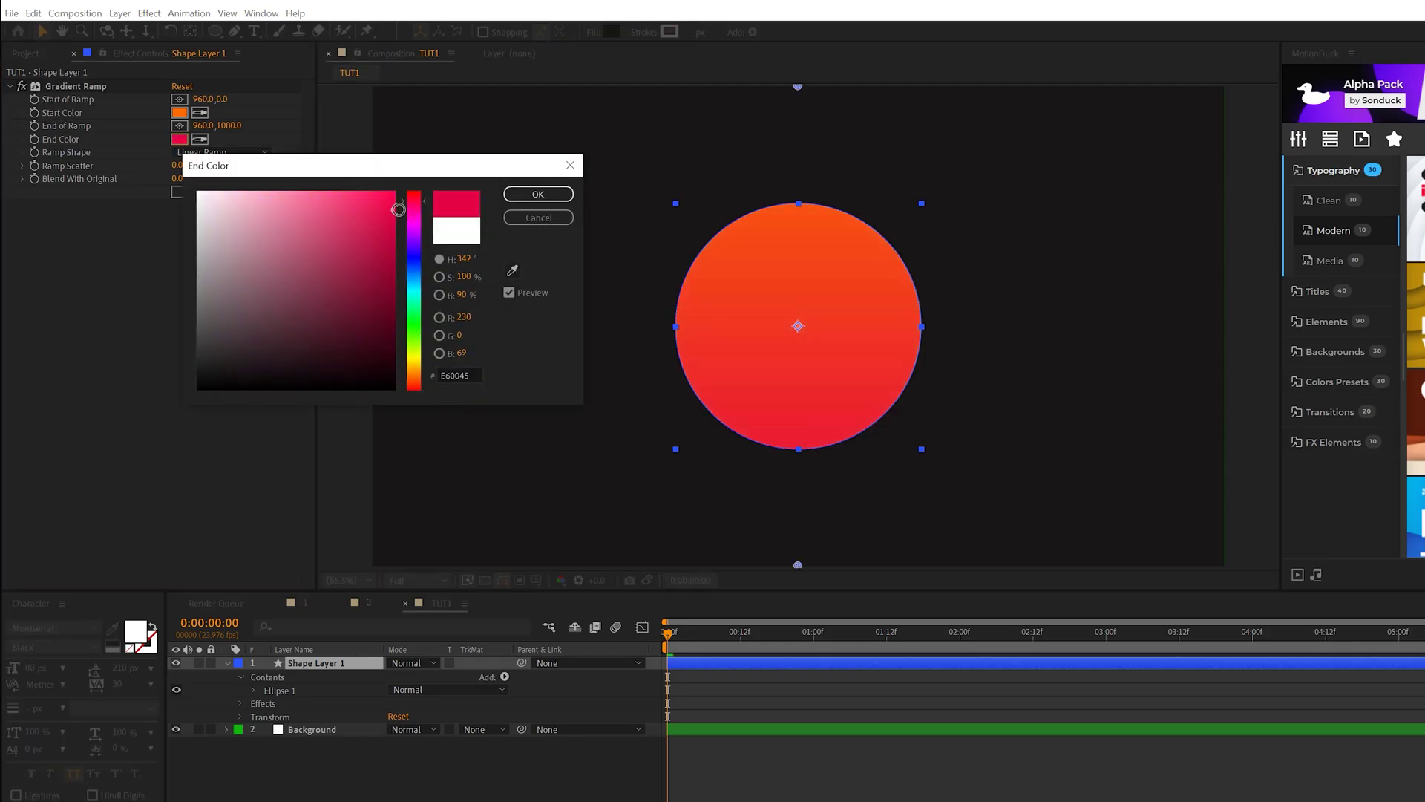
click(455, 376)
key(ctrl+v)
click(540, 351)
Recheck the start and end colours in their pickers without changing them.
click(537, 194)
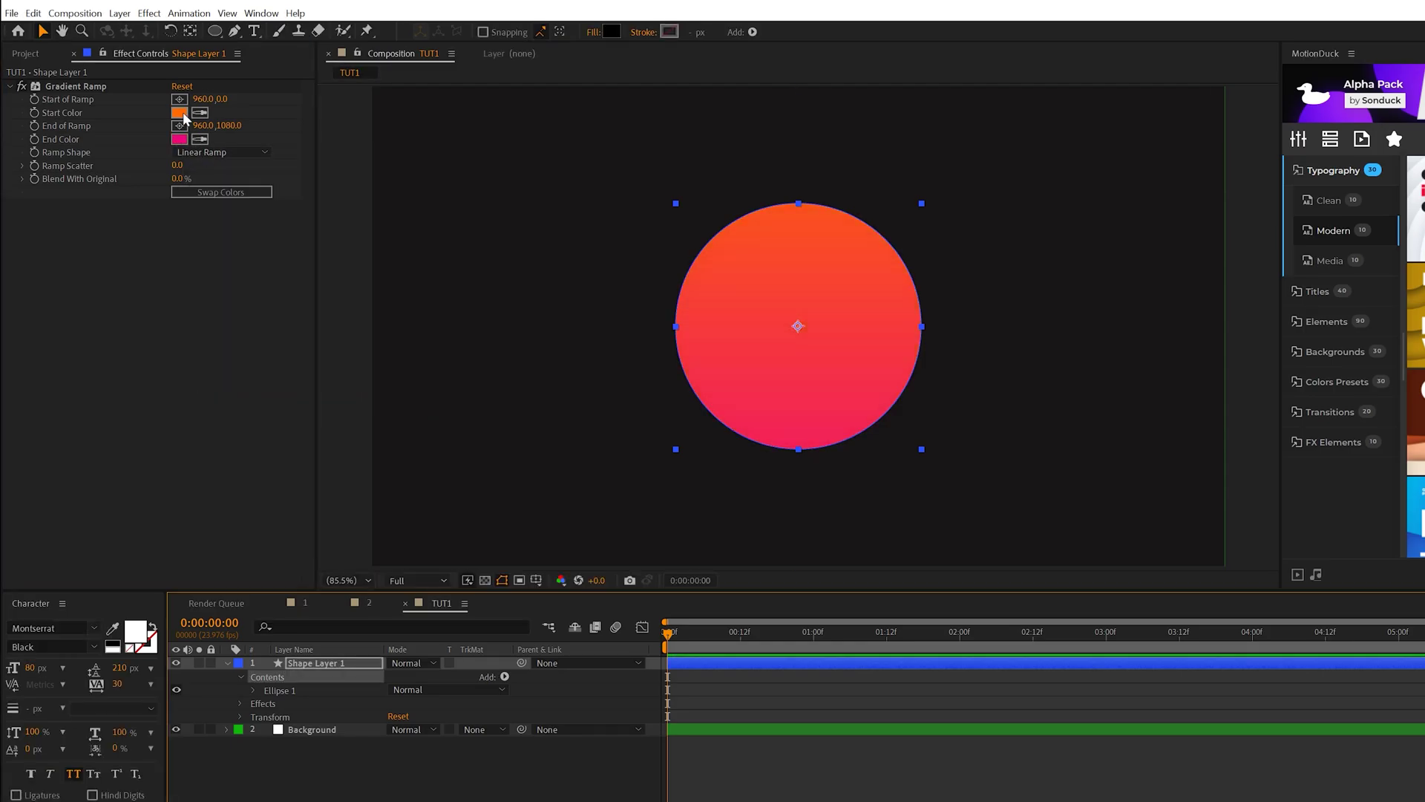
click(179, 115)
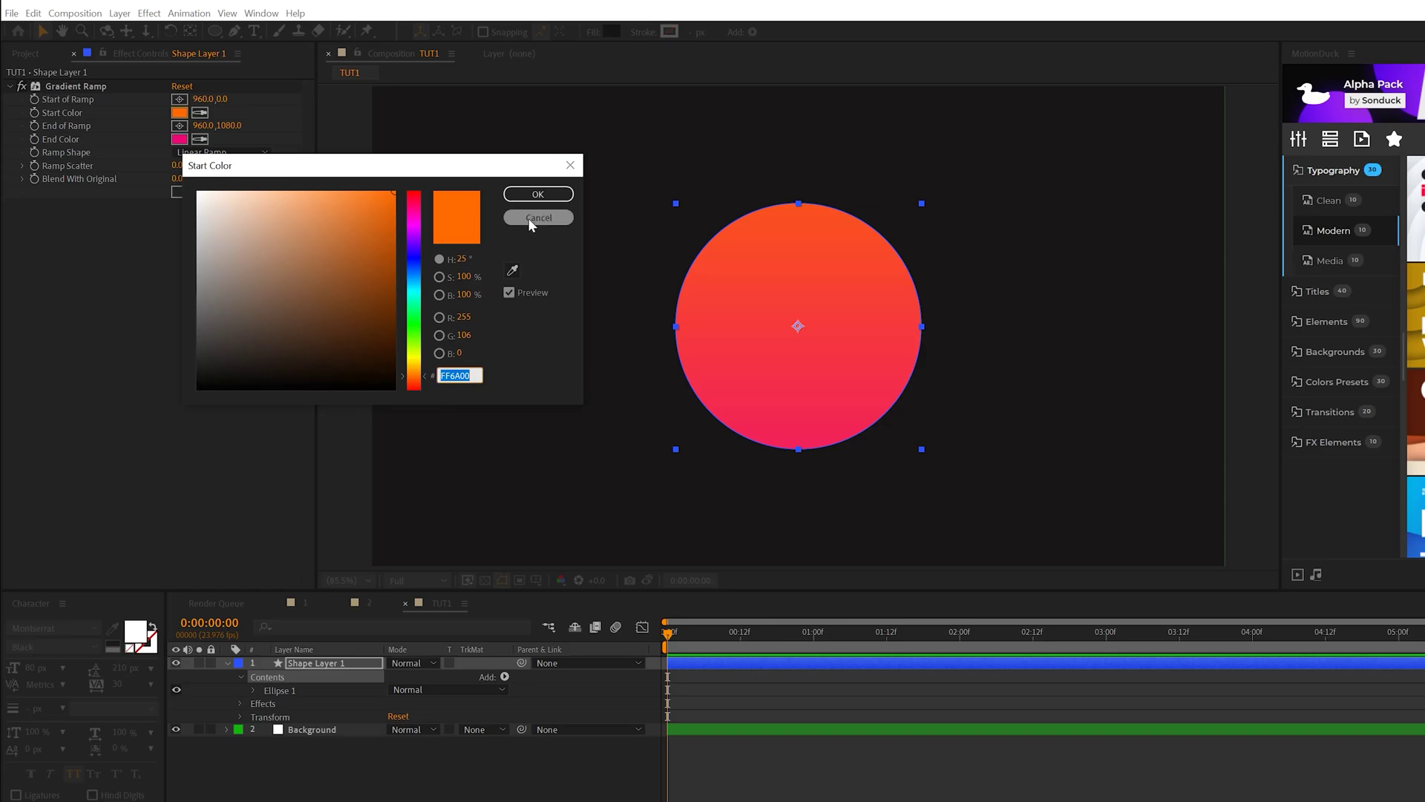
click(528, 217)
click(179, 139)
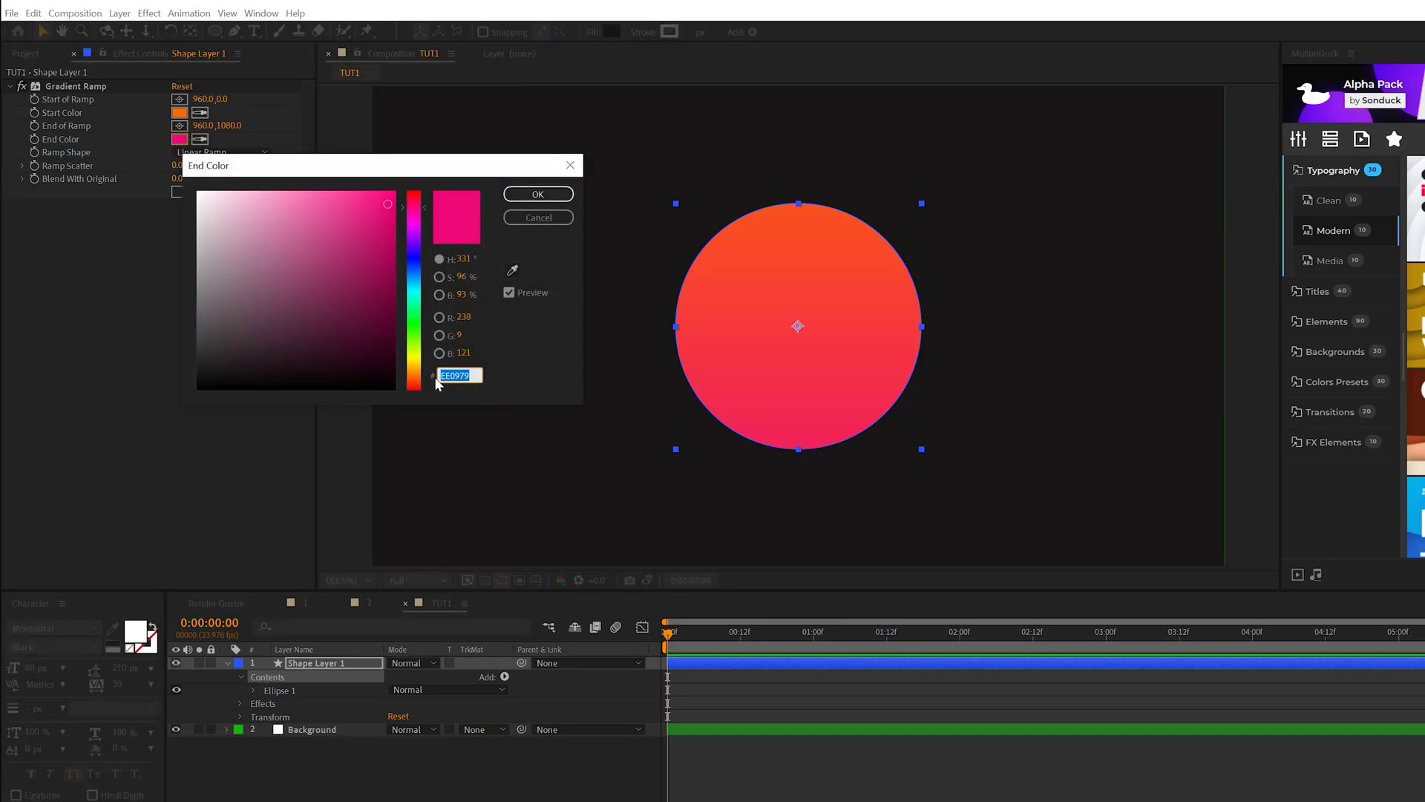
click(528, 217)
Drag the ramp points diagonally: orange start at lower right, pink end at upper left.
key(comma)
key(comma)
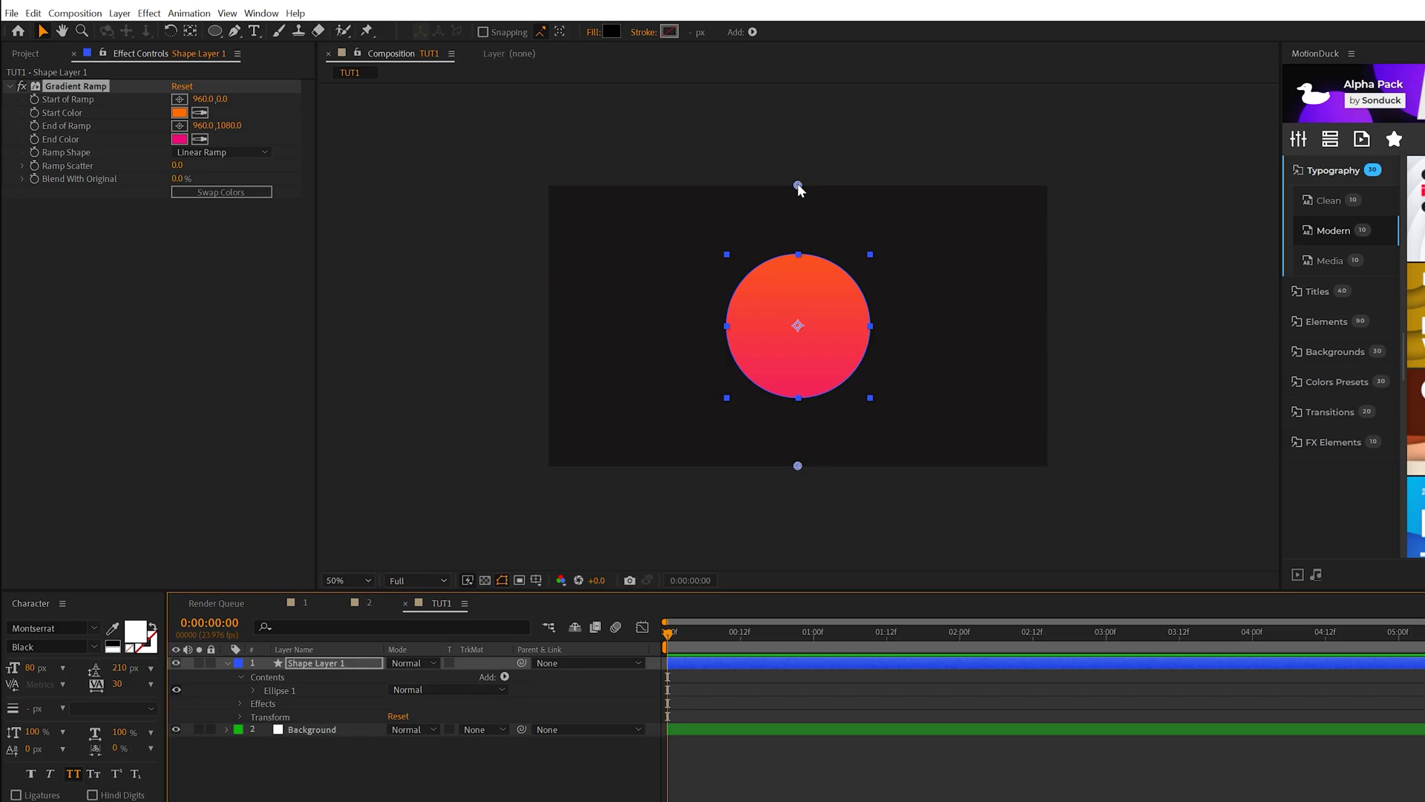
drag(798, 185, 904, 357)
drag(798, 466, 717, 325)
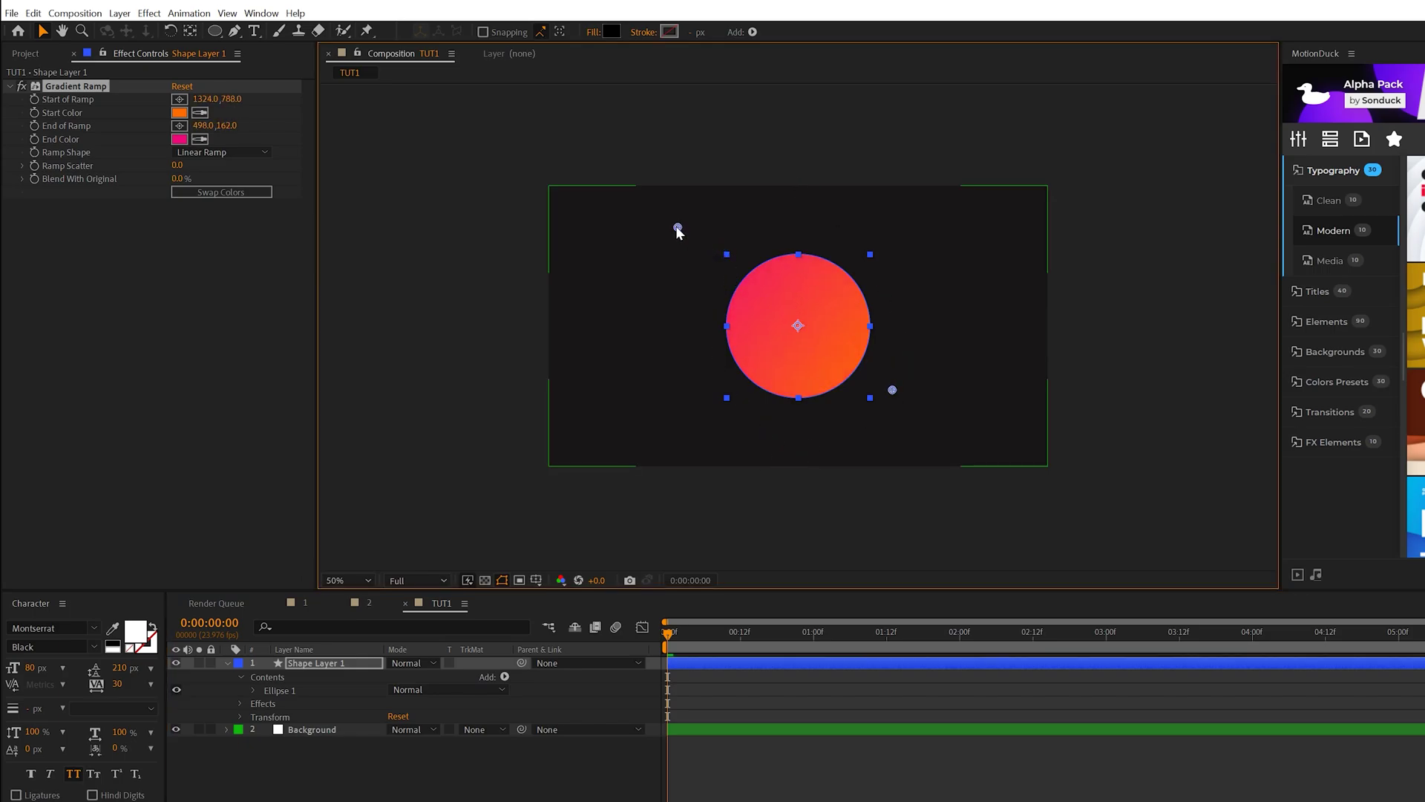
drag(677, 231, 682, 230)
key(slash)
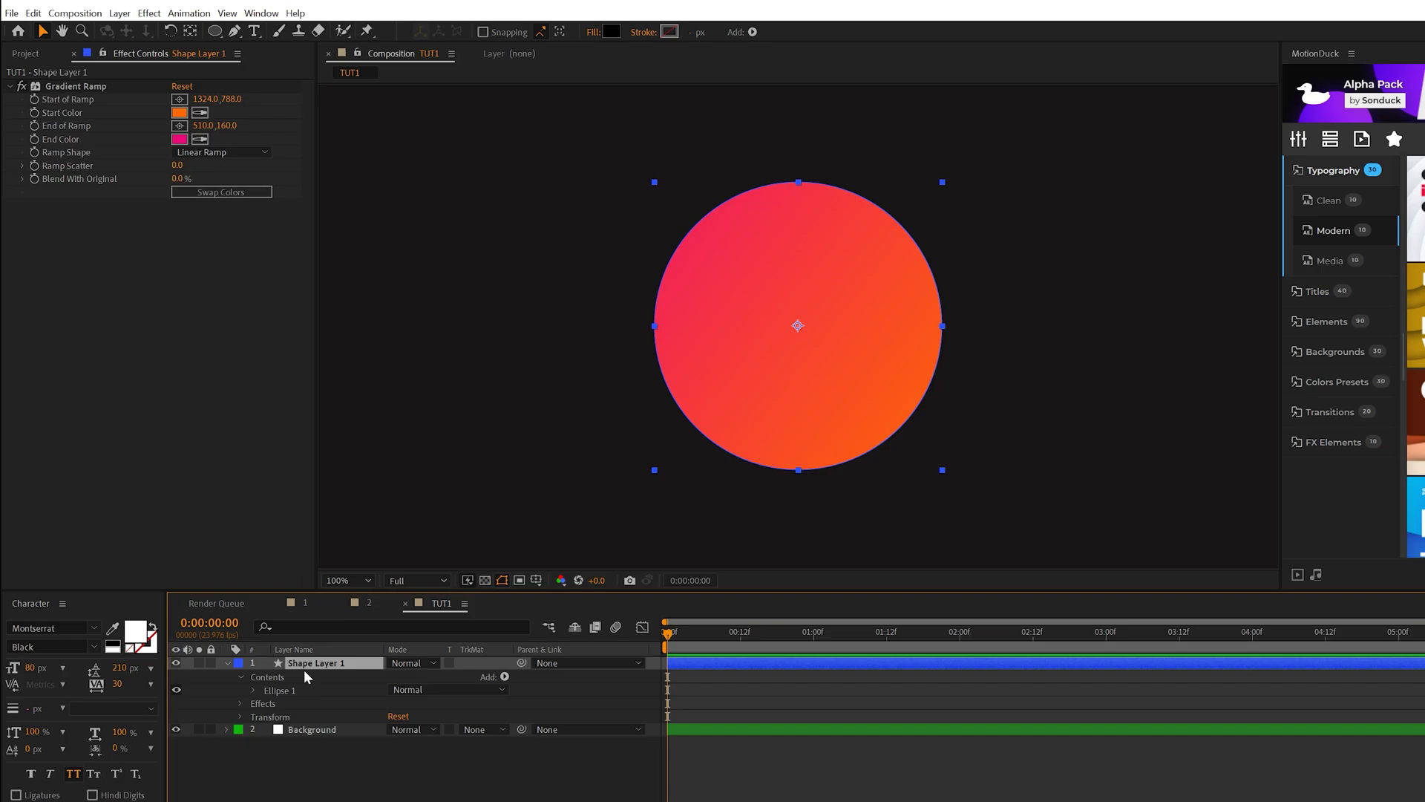
Add a Fast Box Blur with a Blur Radius of 17 to the circle.
click(149, 13)
mouse_move(176, 117)
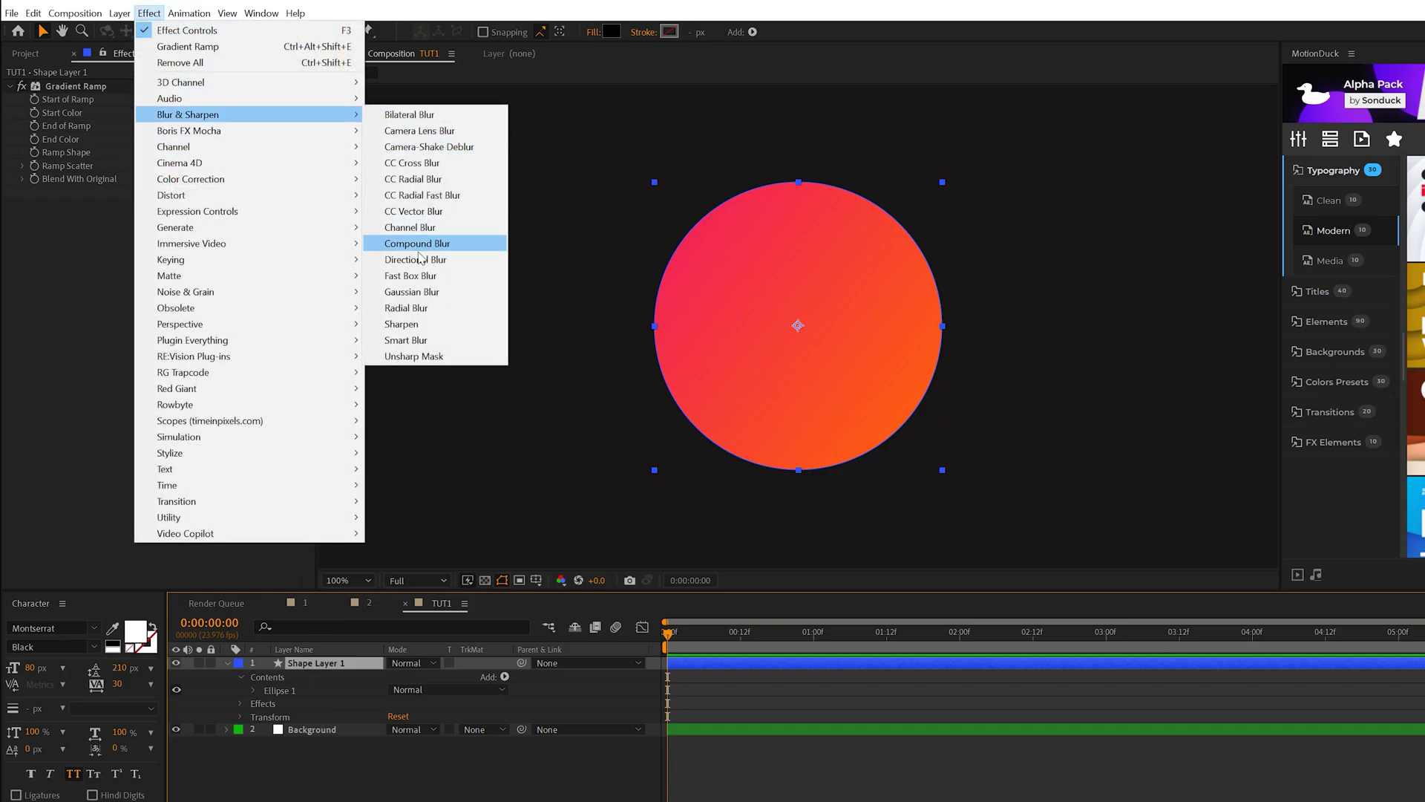
click(411, 276)
click(178, 219)
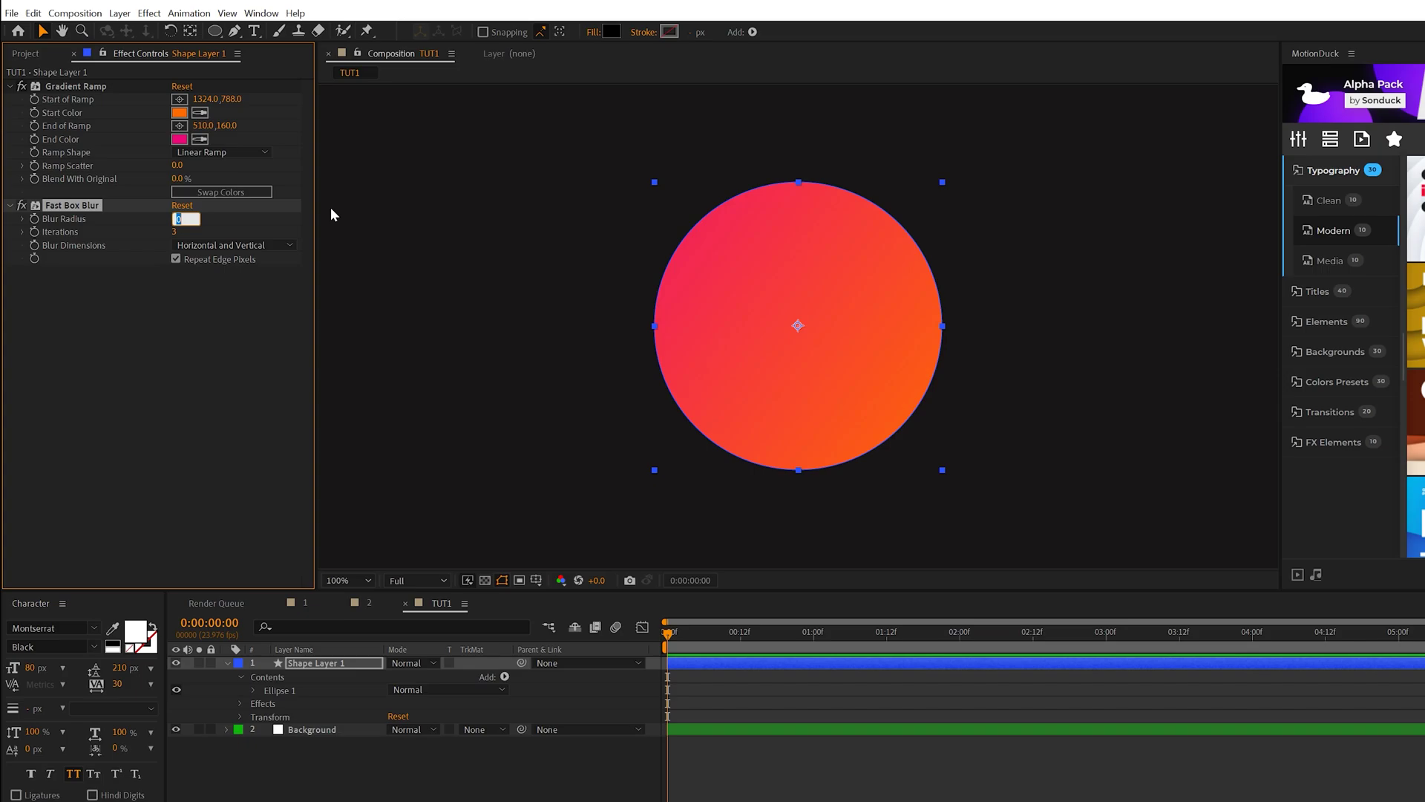
text(17)
key(Return)
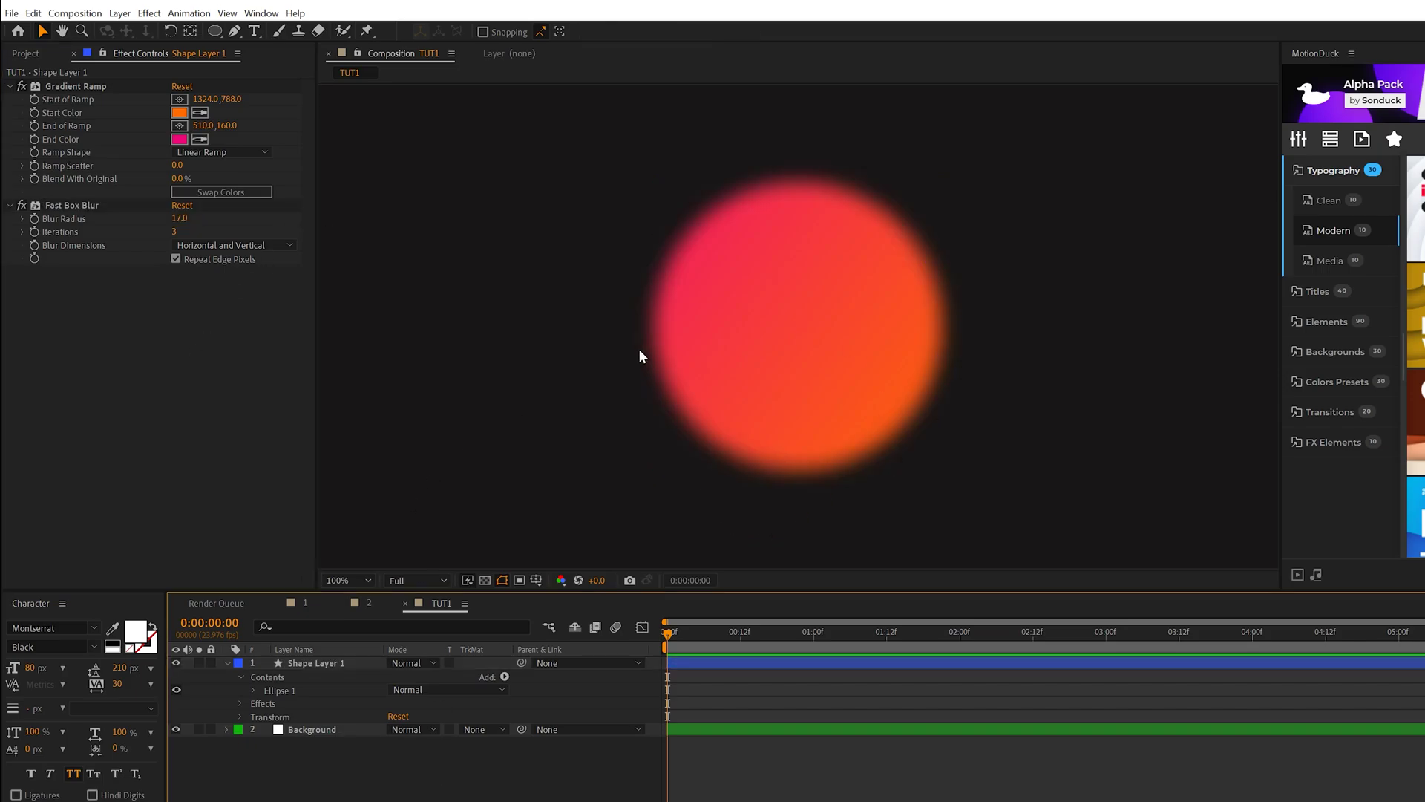
Rename the layer Circle 1 and drive its Position with a wiggle(2,10) expression.
click(315, 663)
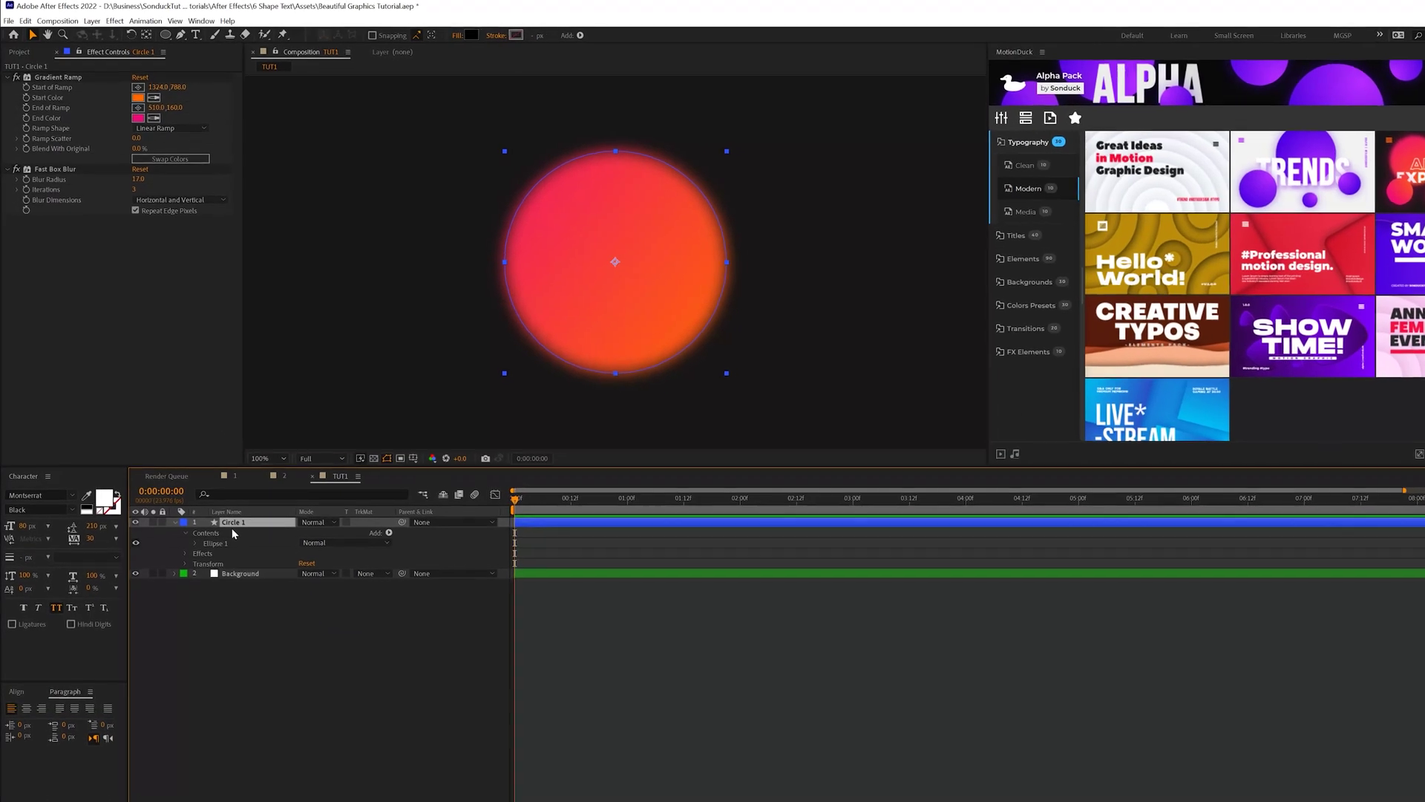
key(Return)
text(Circle 1)
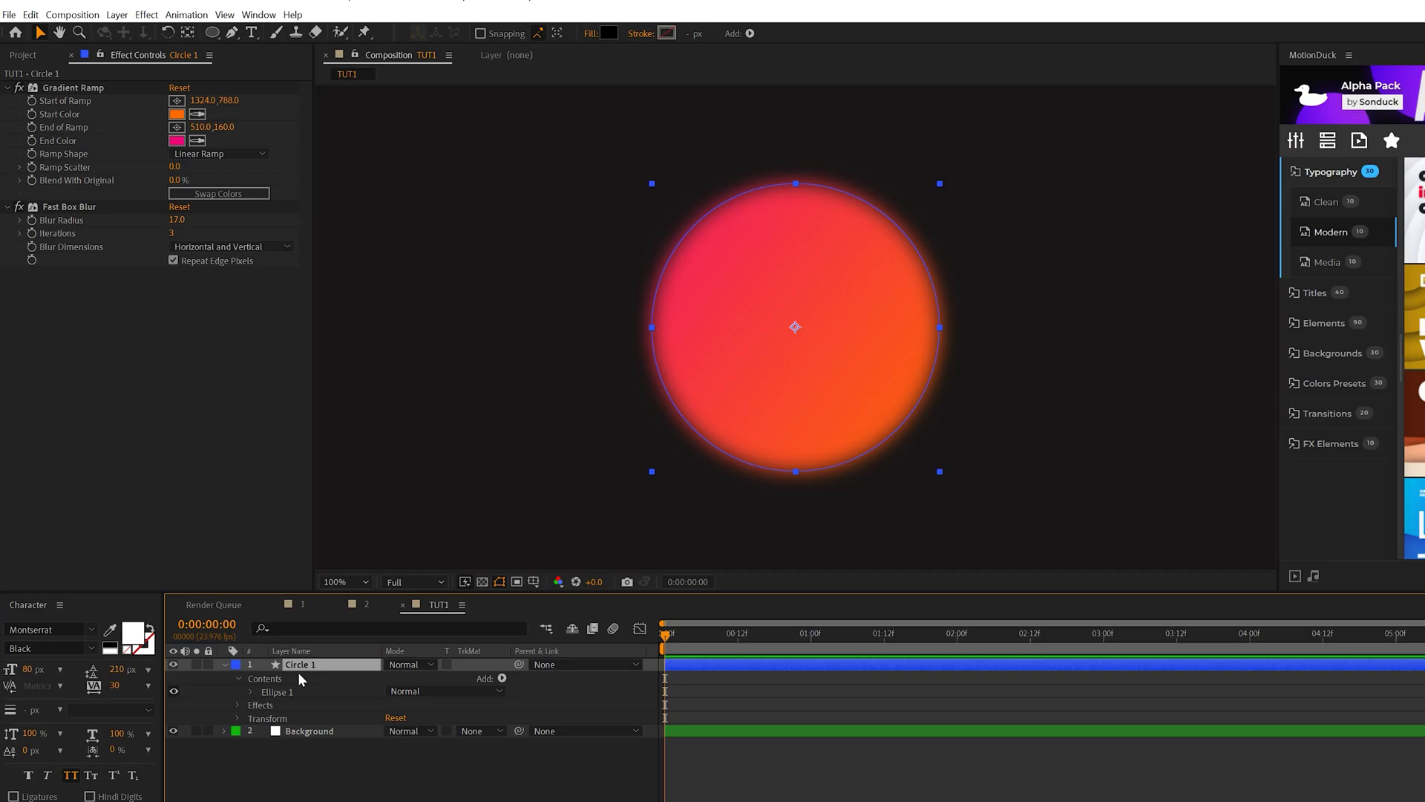
text(p)
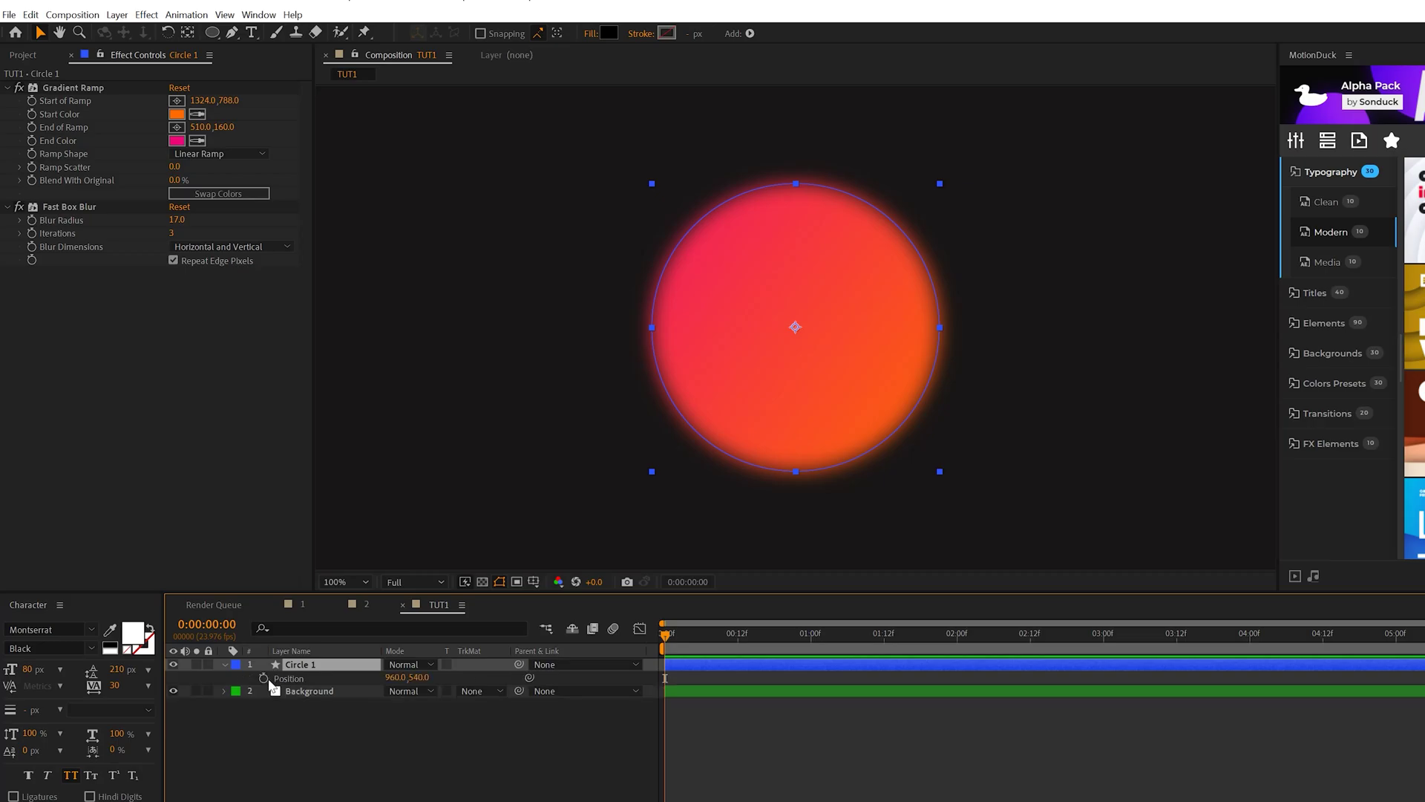
alt+click(265, 679)
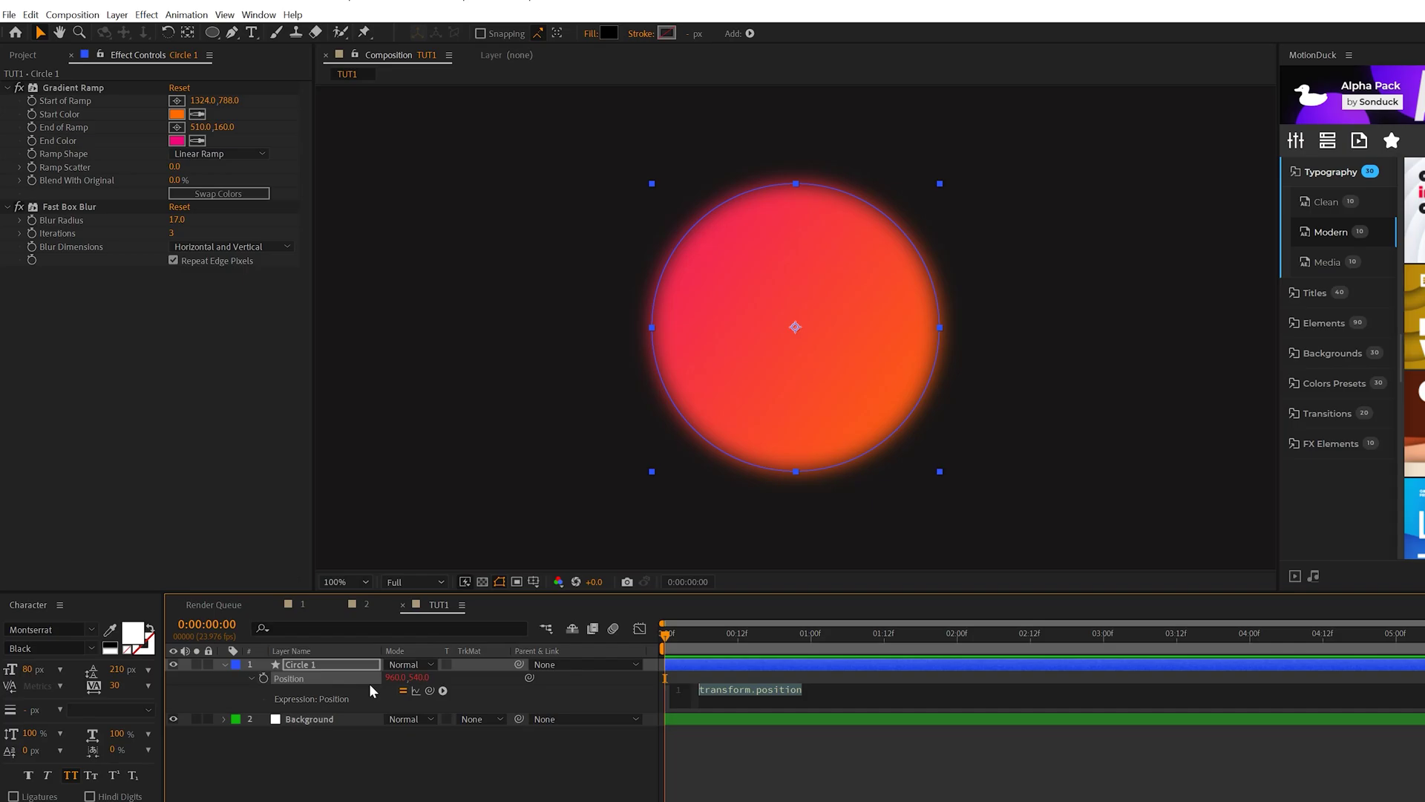
text(wigg)
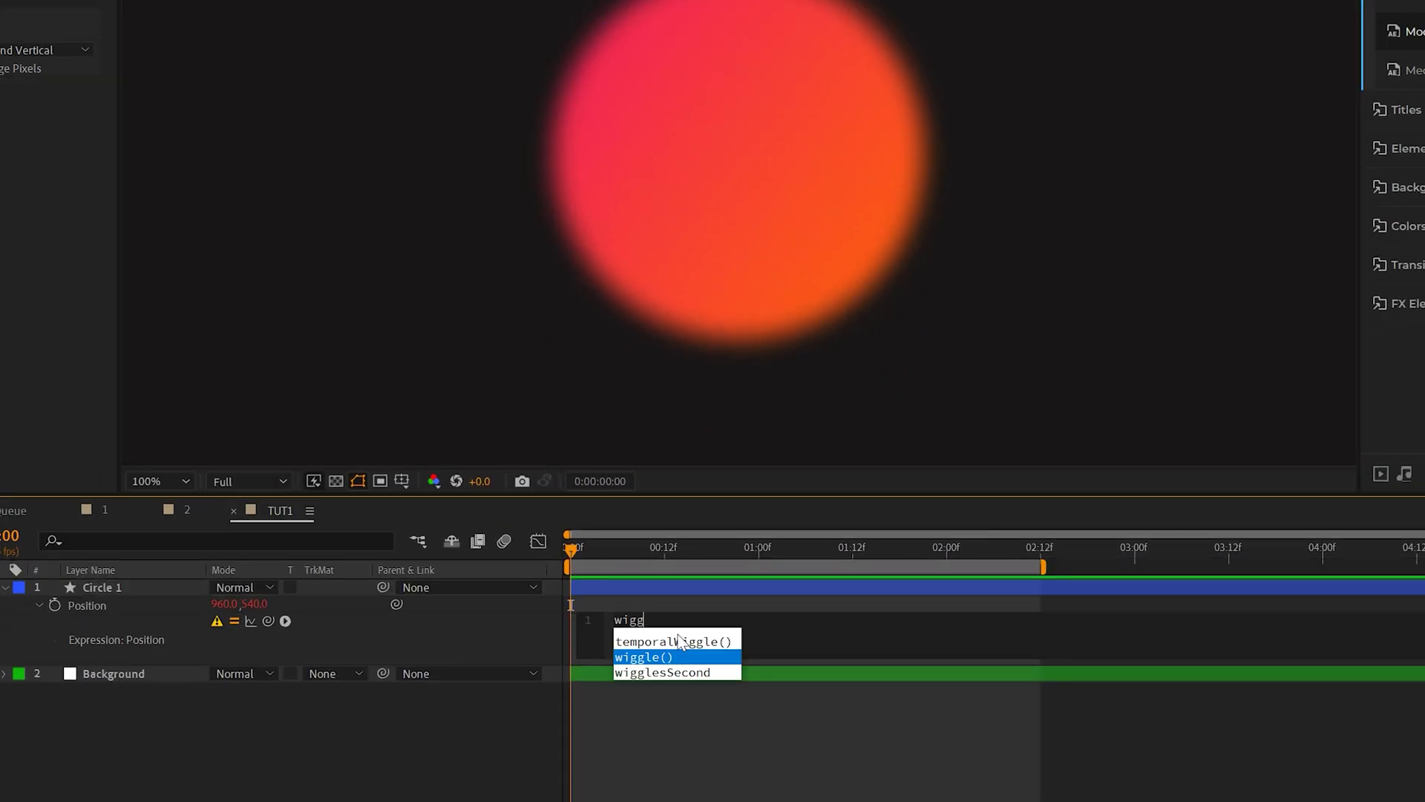
text(le)
key(Return)
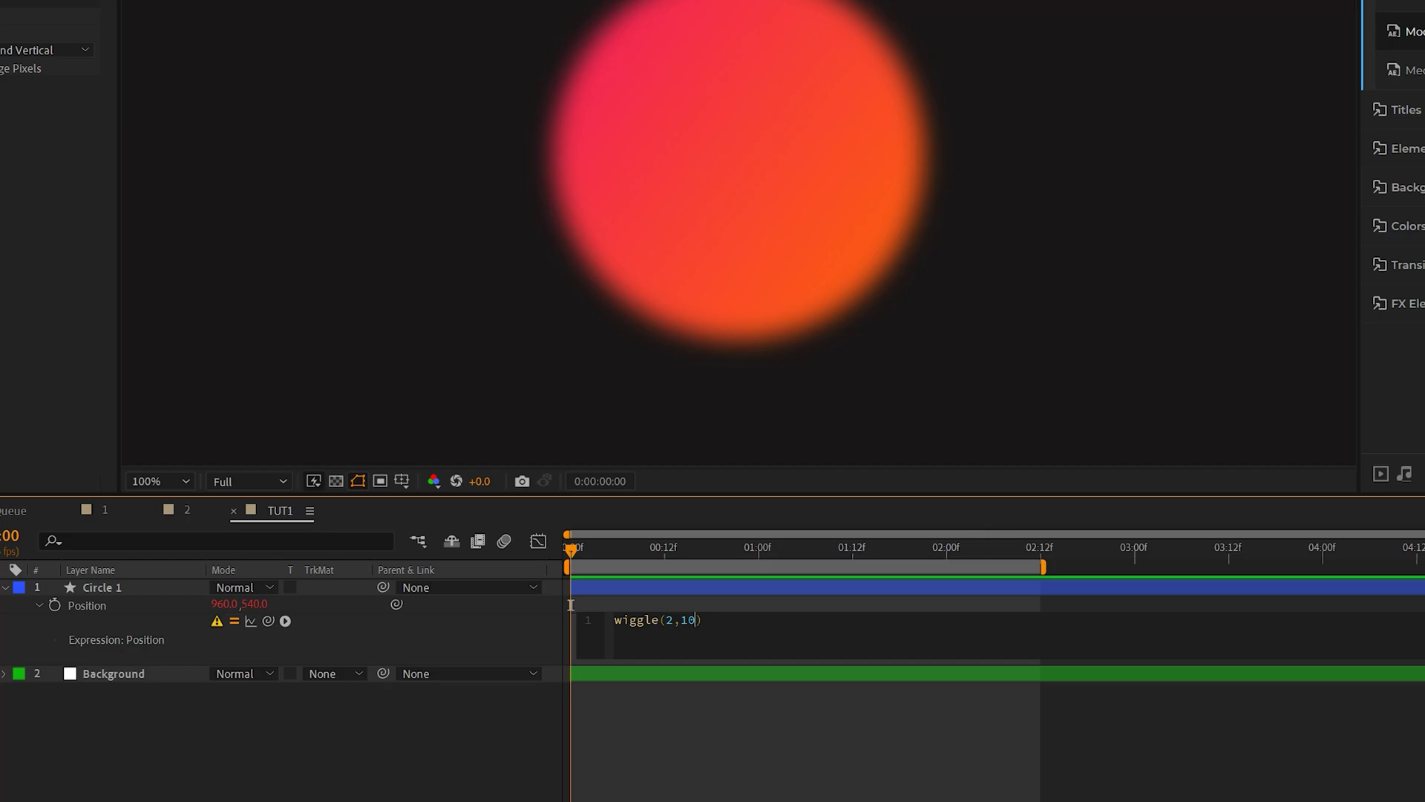
click(692, 257)
key(space)
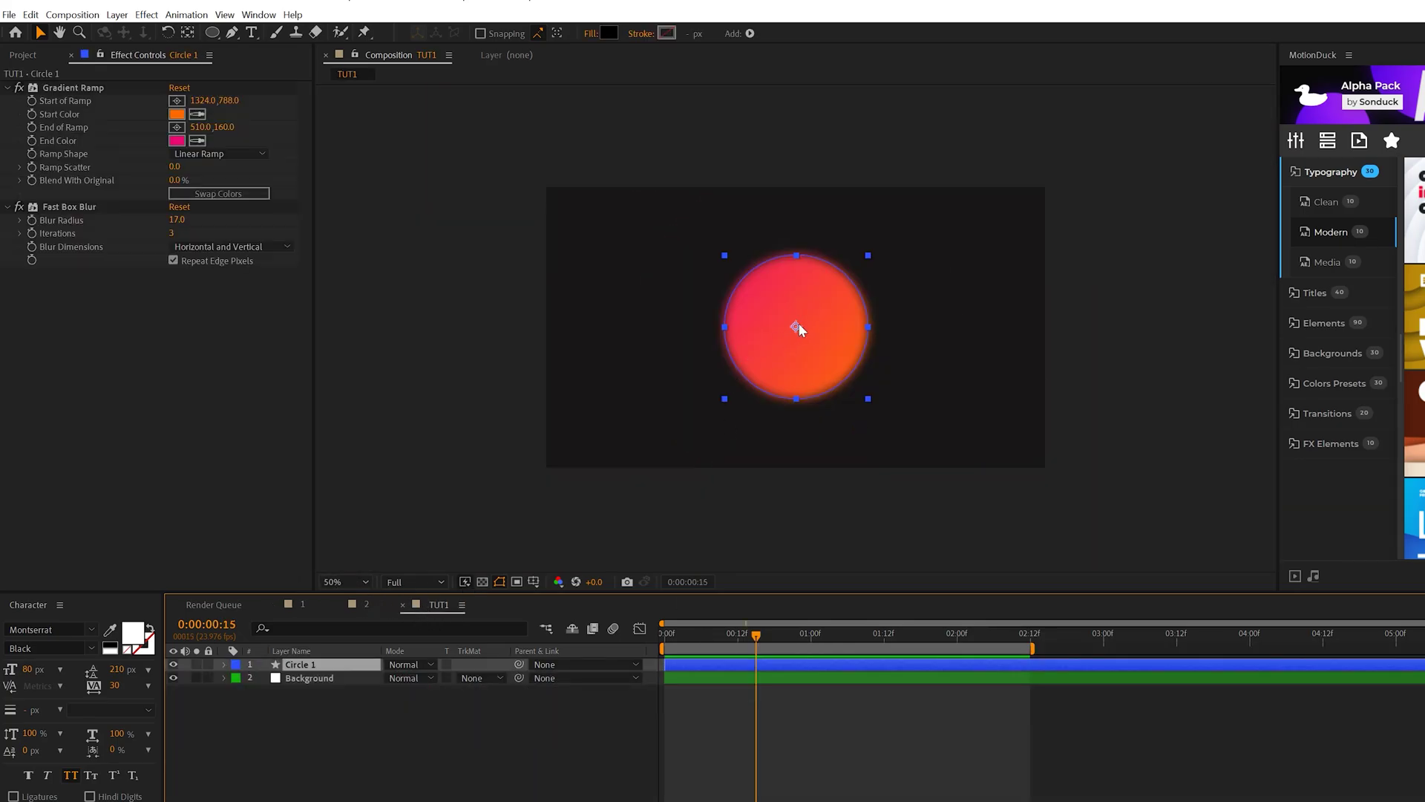
Move Circle 1 toward the upper left and reposition its gradient ramp points.
drag(799, 324, 677, 289)
click(72, 89)
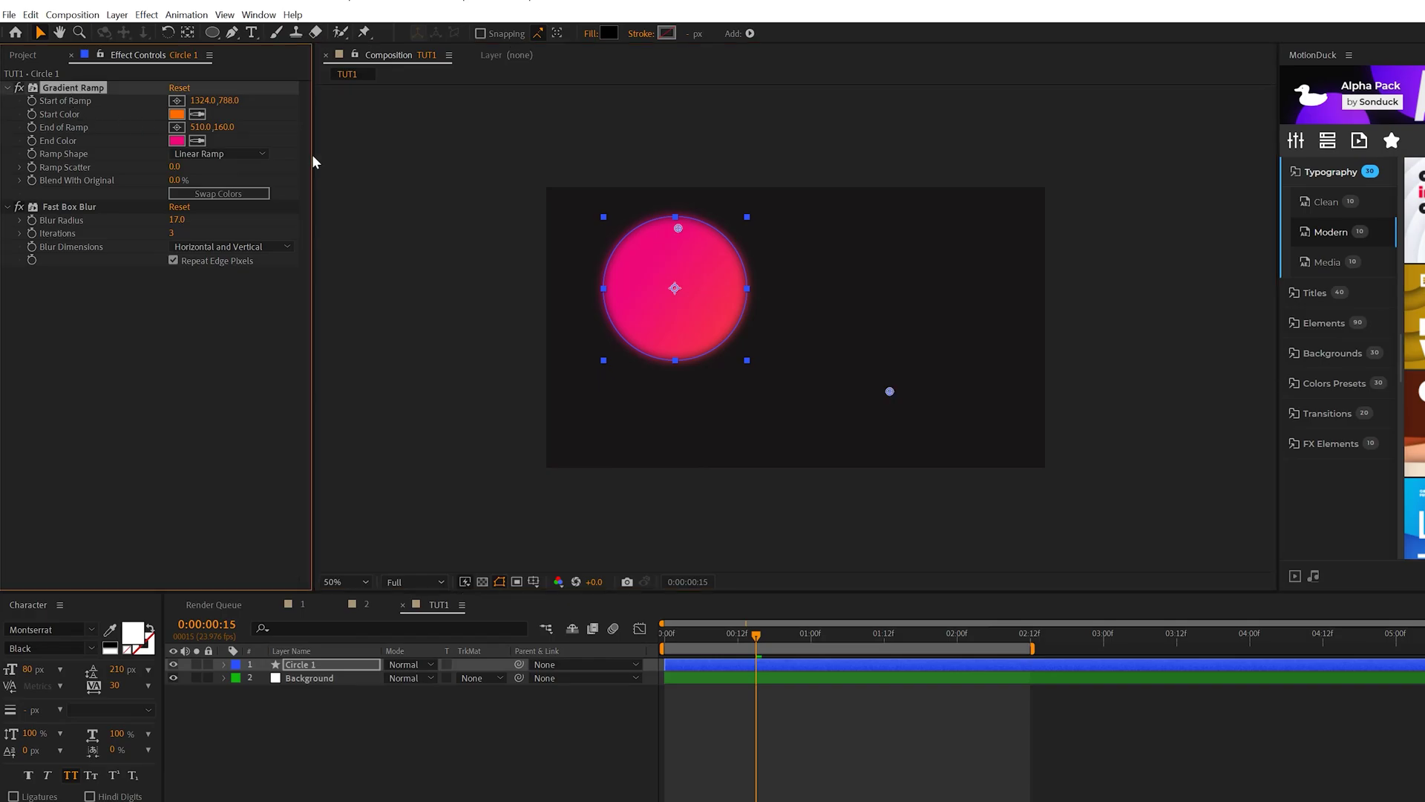
drag(679, 229, 551, 192)
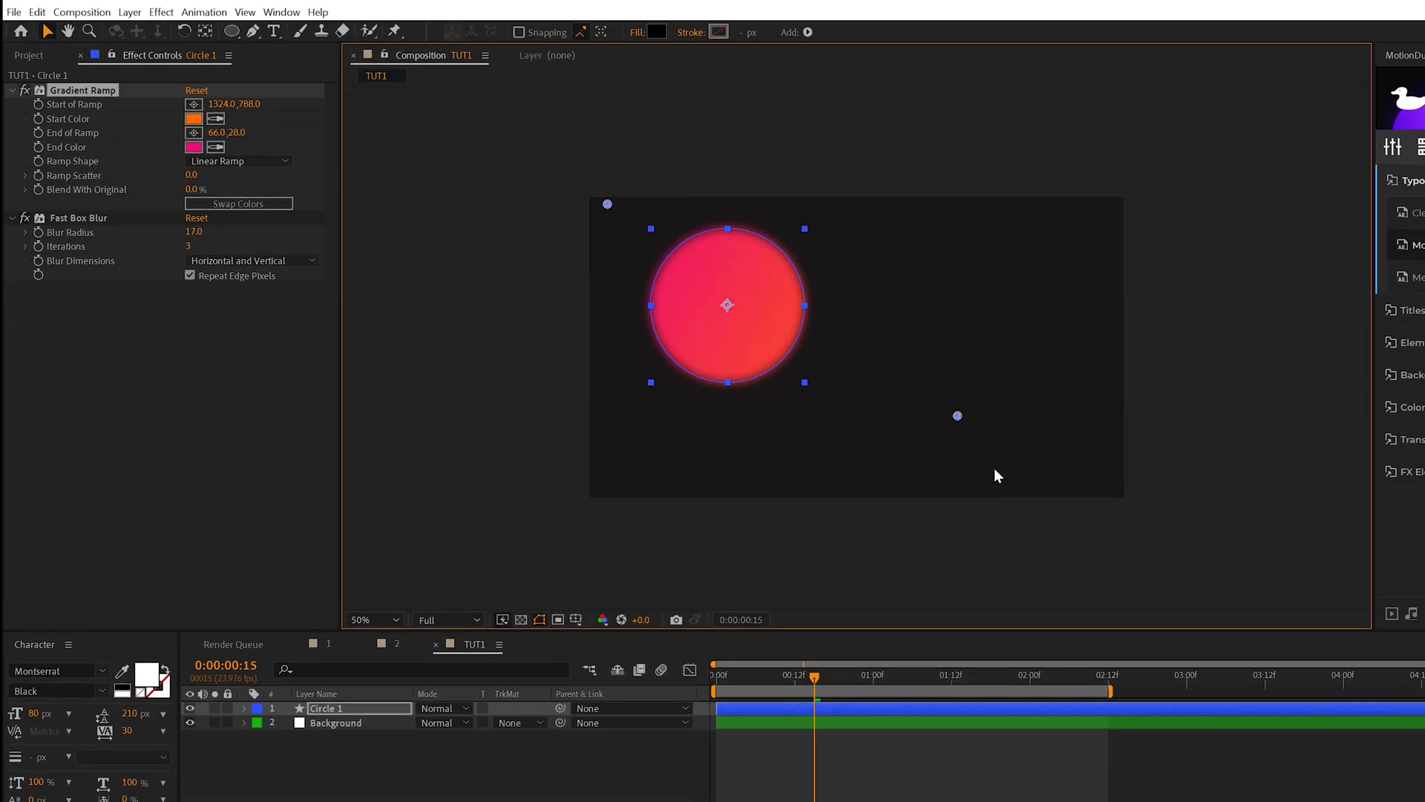
drag(956, 414, 814, 381)
click(332, 755)
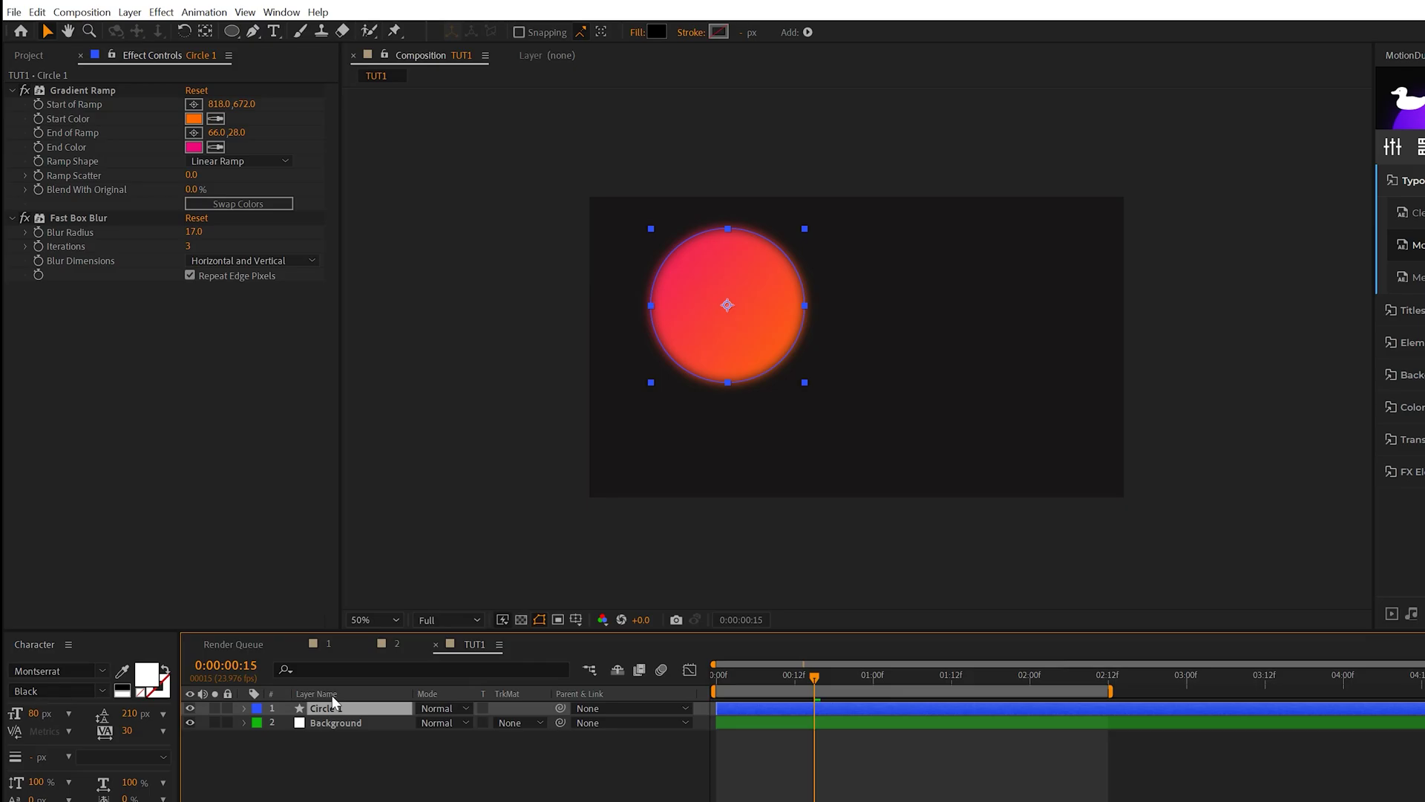
key(slash)
Duplicate it as Circle 2, move it right, scale to 71% and shift its gradient start.
click(37, 12)
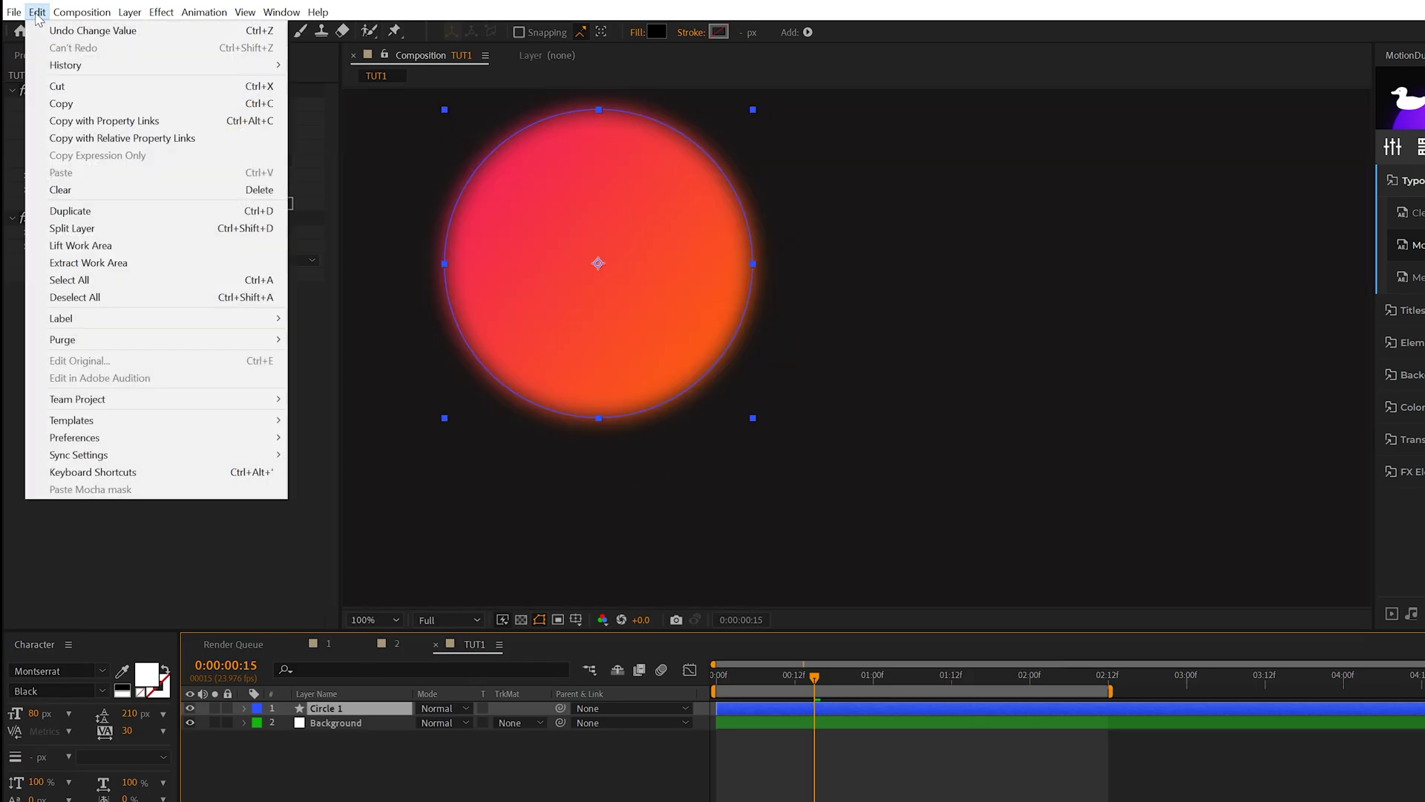
click(87, 210)
drag(587, 264, 1174, 295)
key(s)
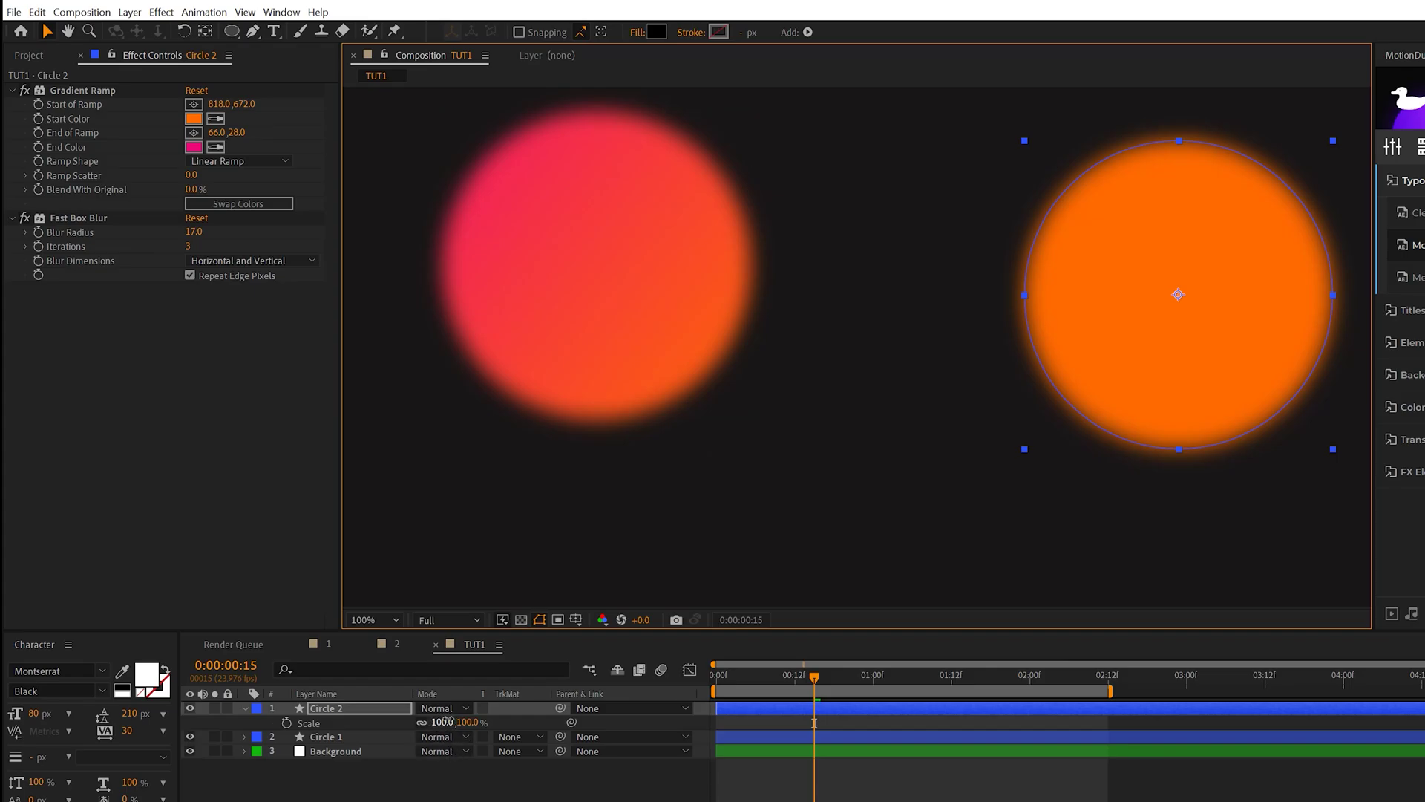
drag(444, 721, 424, 717)
click(60, 90)
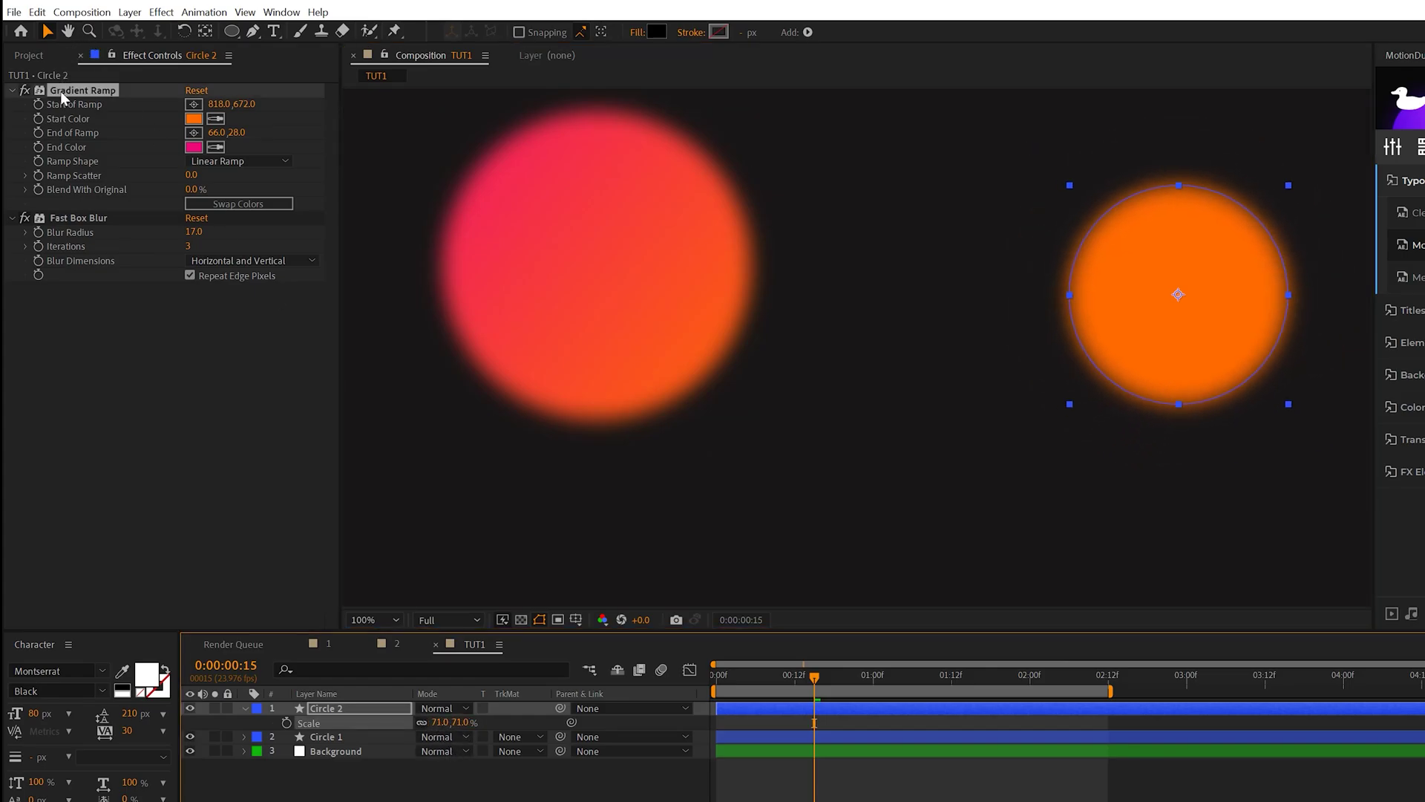
key(comma)
key(comma)
drag(819, 384, 1083, 375)
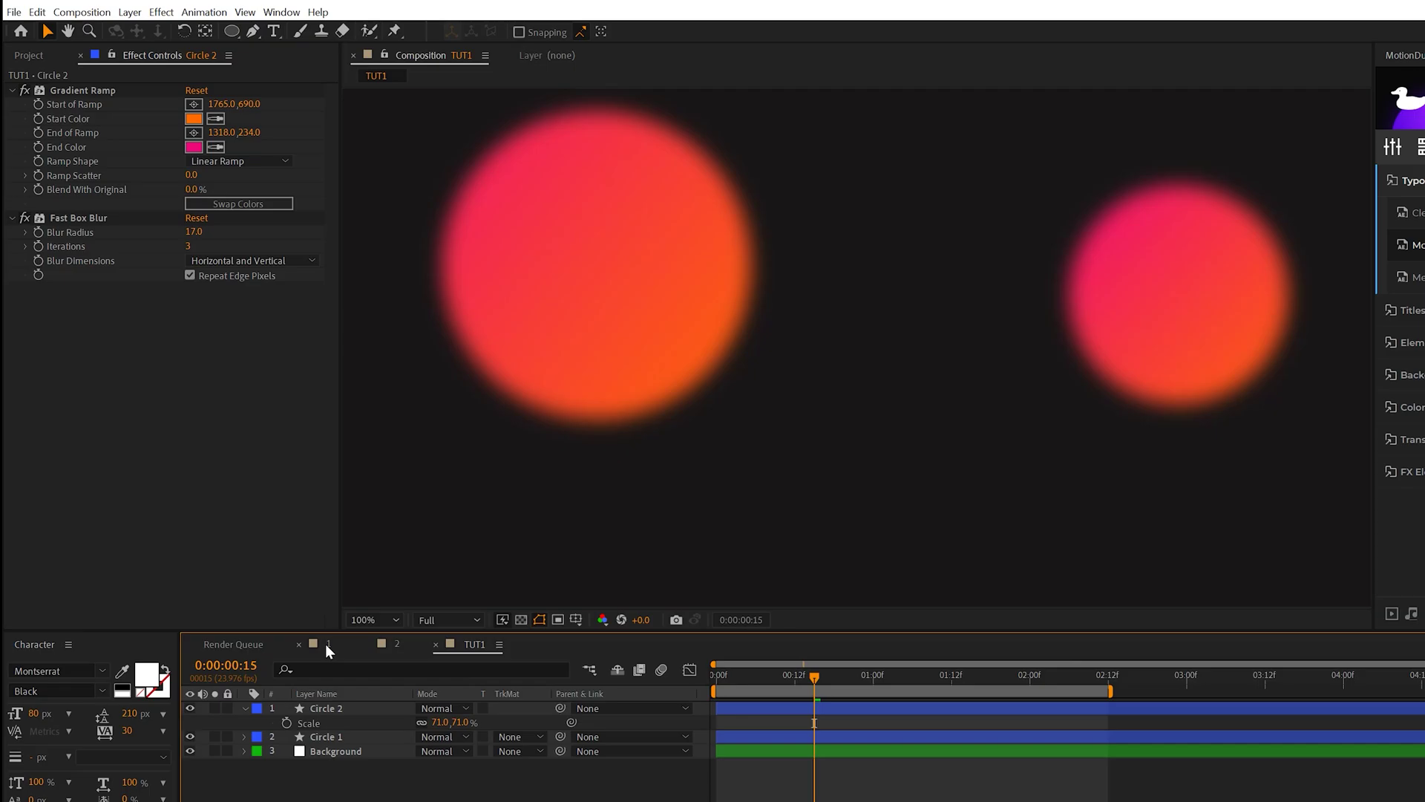
click(326, 644)
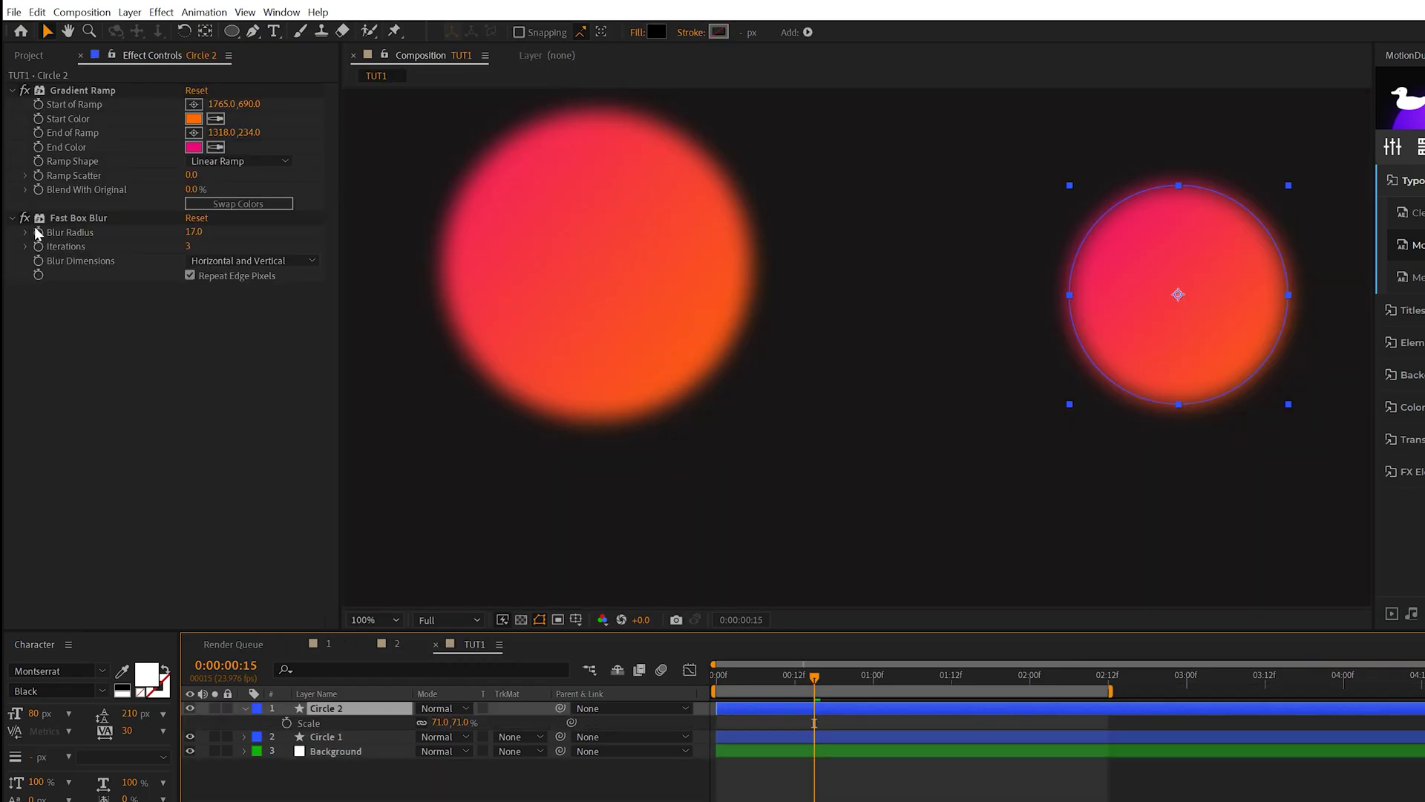
Give Circle 2 a blur radius of 33 and resize it to 86%.
click(89, 218)
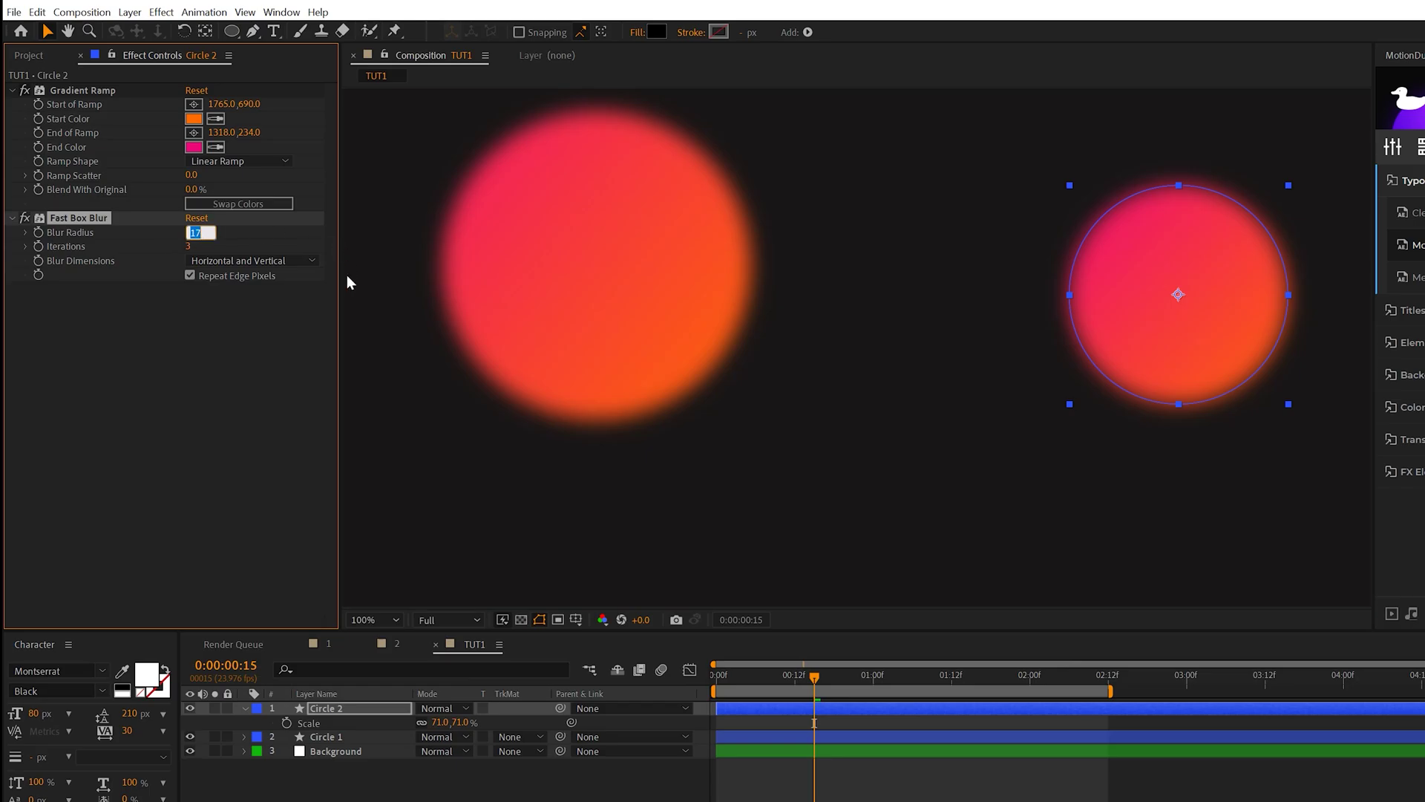
text(33)
key(Return)
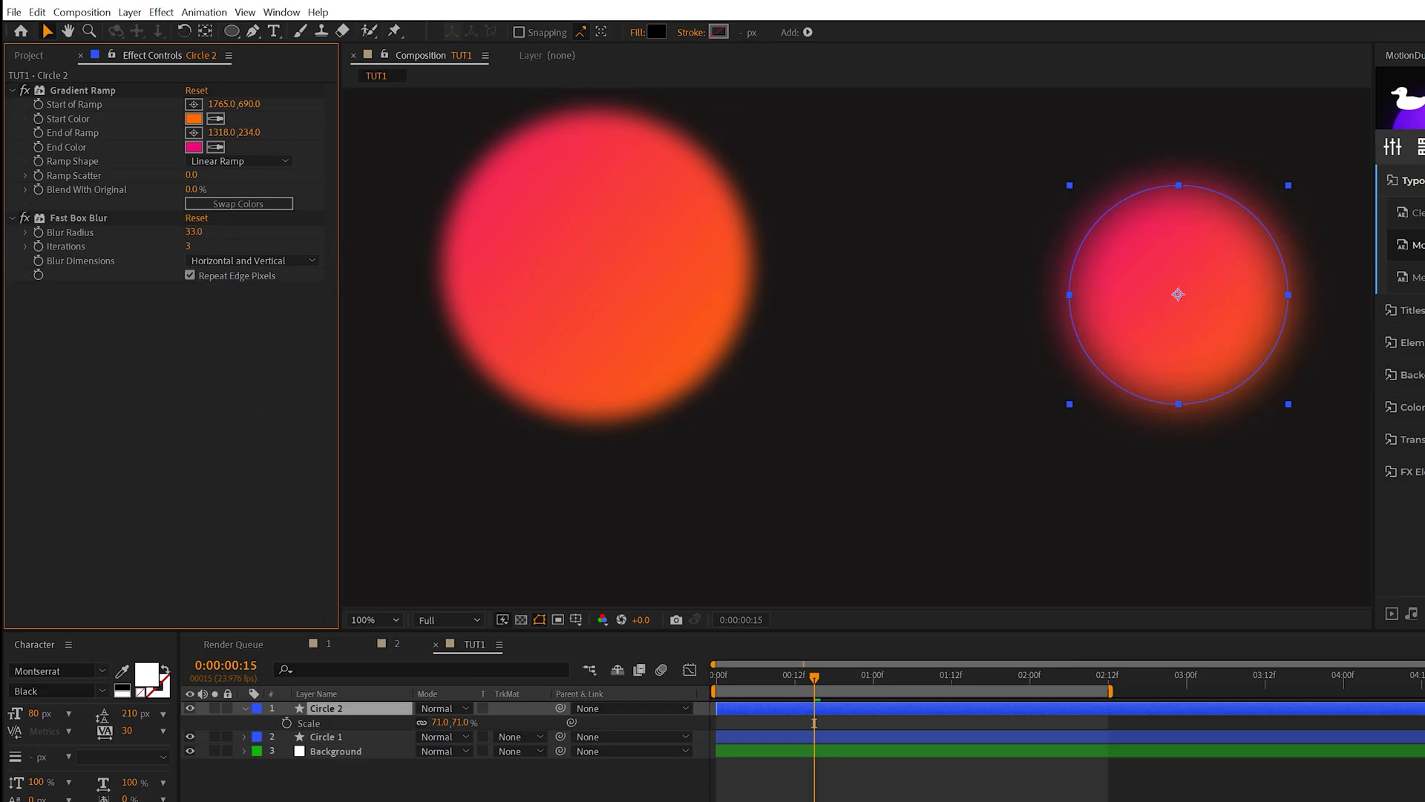
click(921, 509)
key(comma)
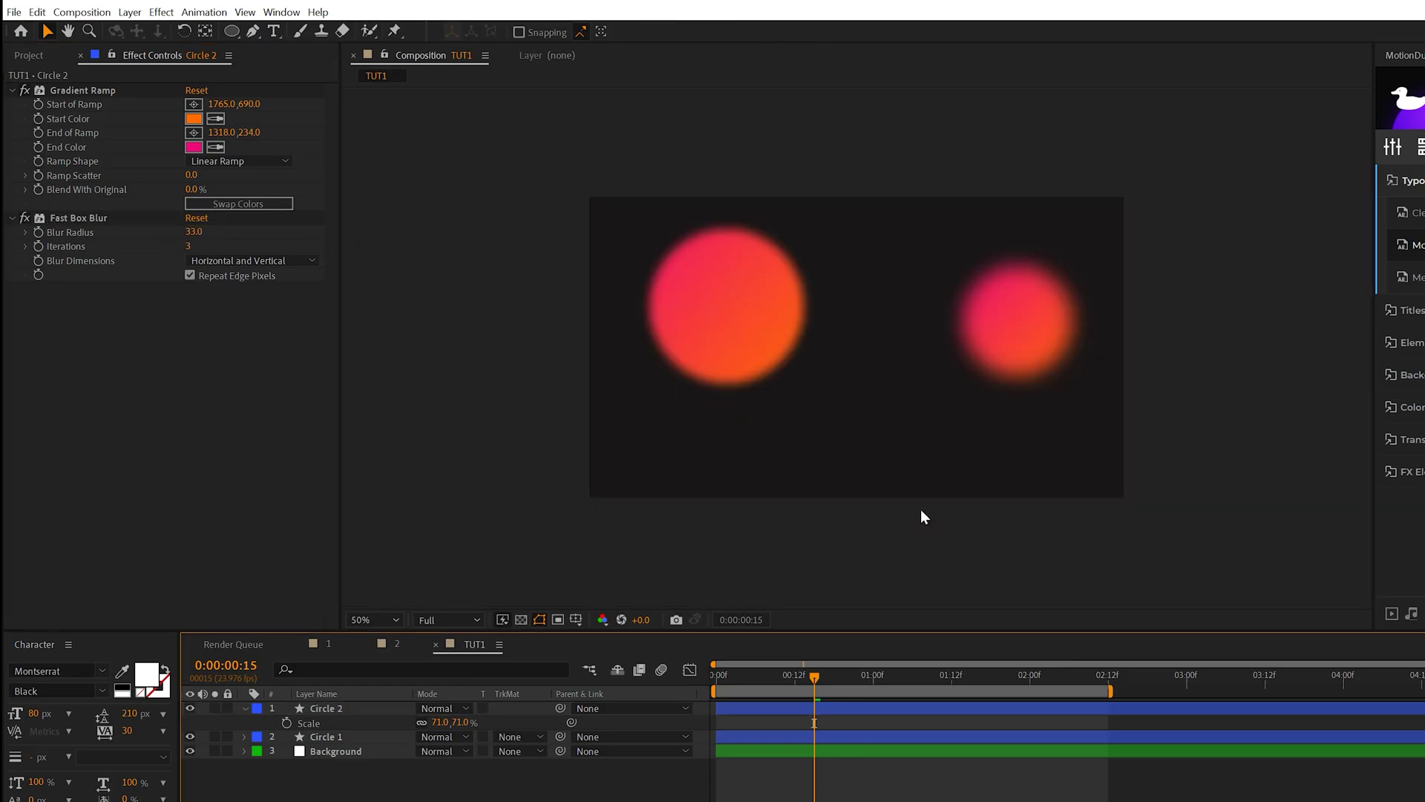
click(1016, 347)
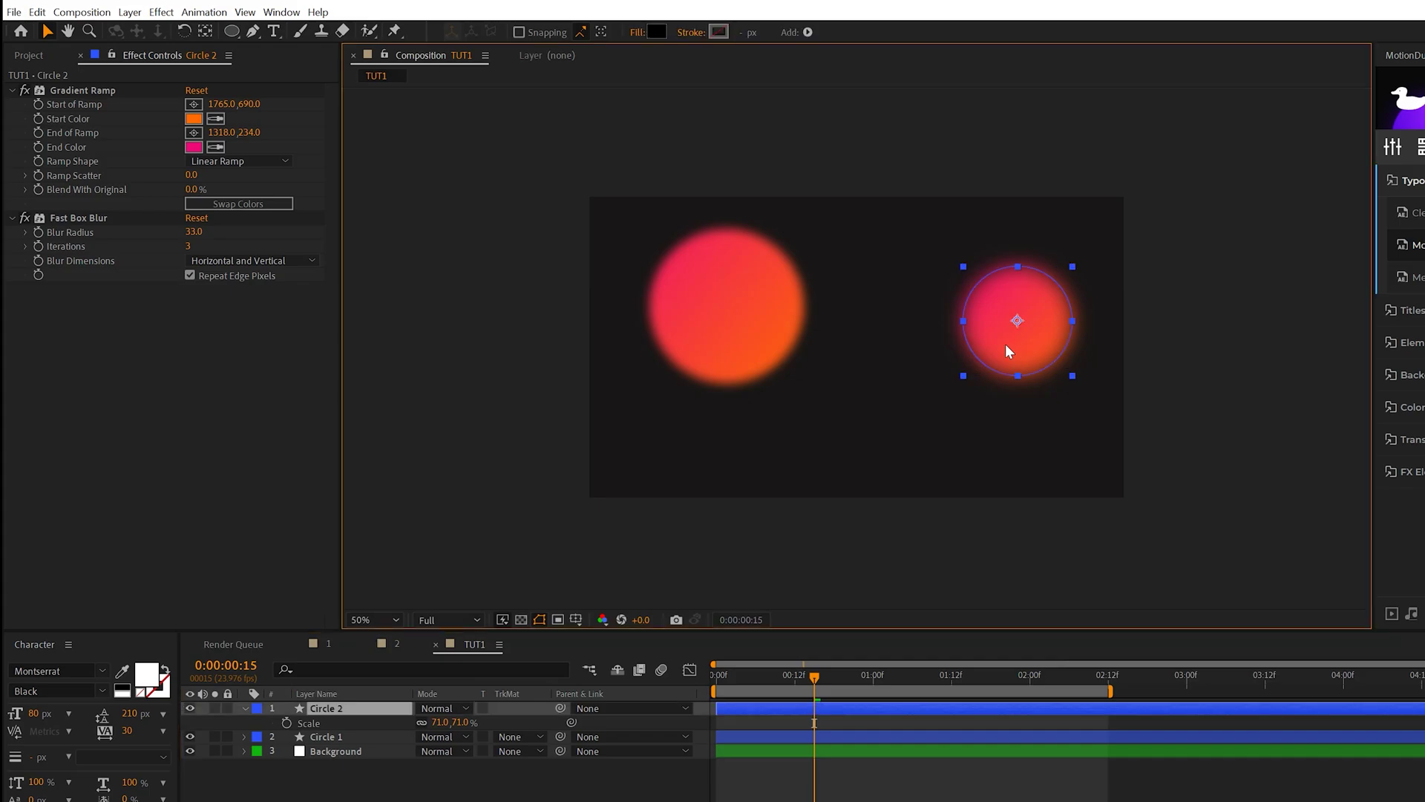
click(764, 288)
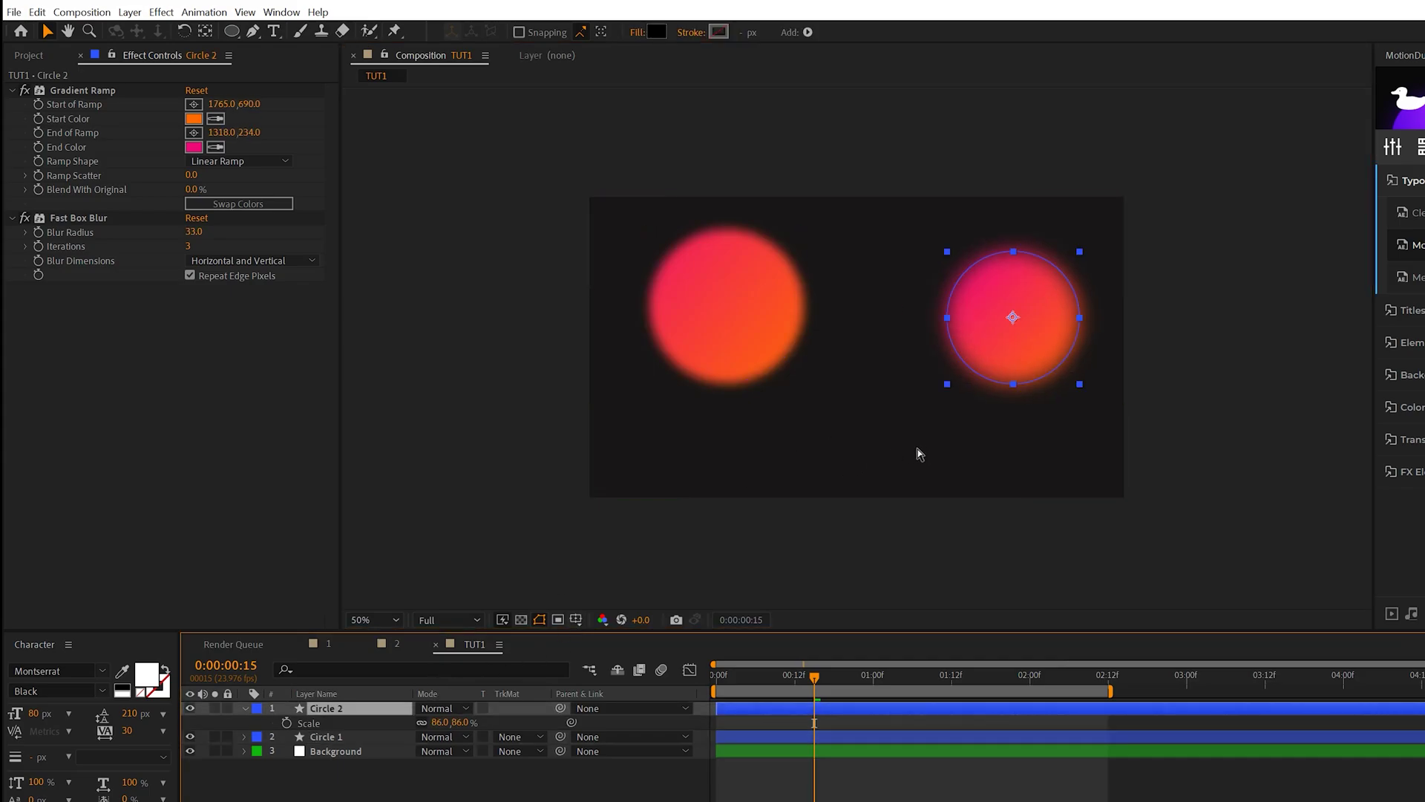
Duplicate Circle 2 as Circle 3 with a blur radius of 65.
key(ctrl+d)
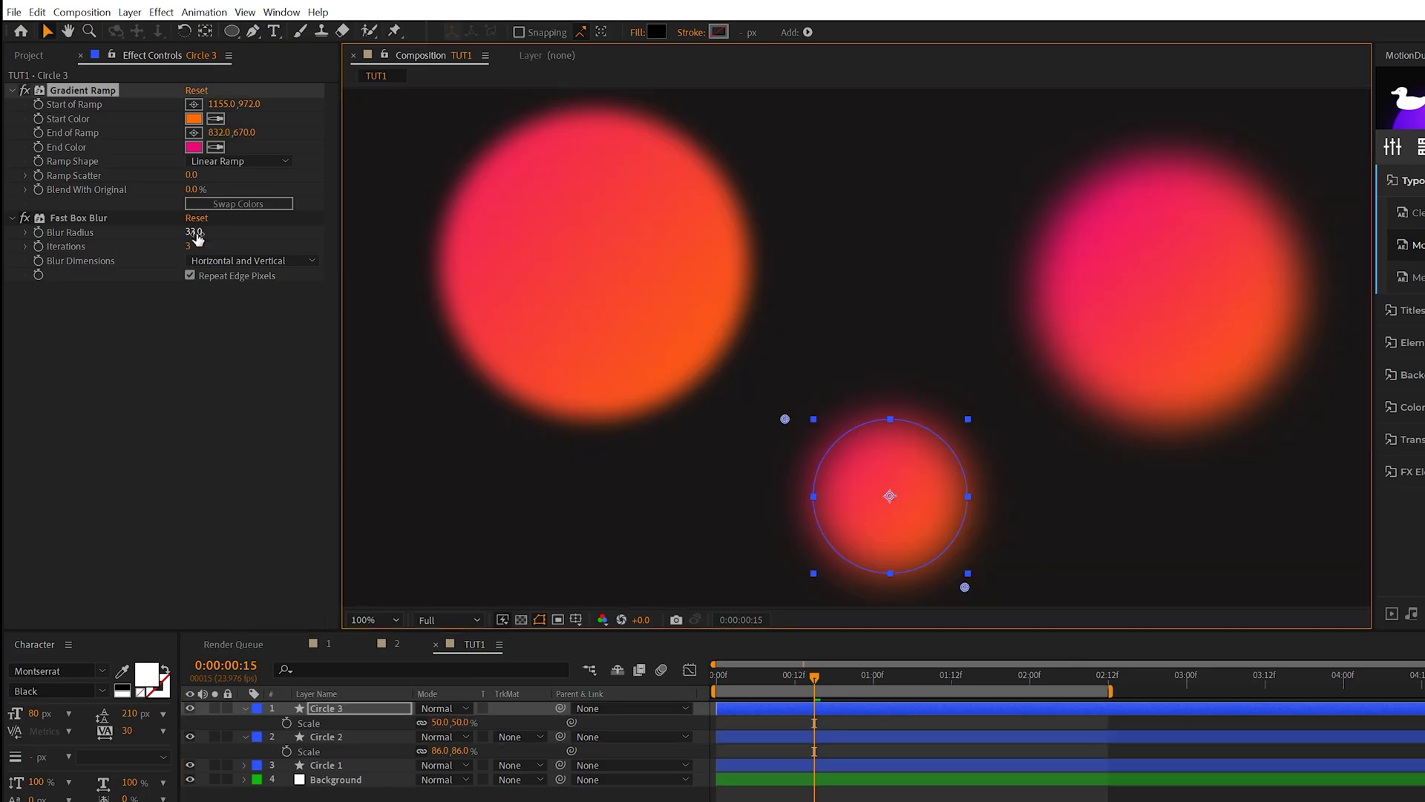
click(195, 232)
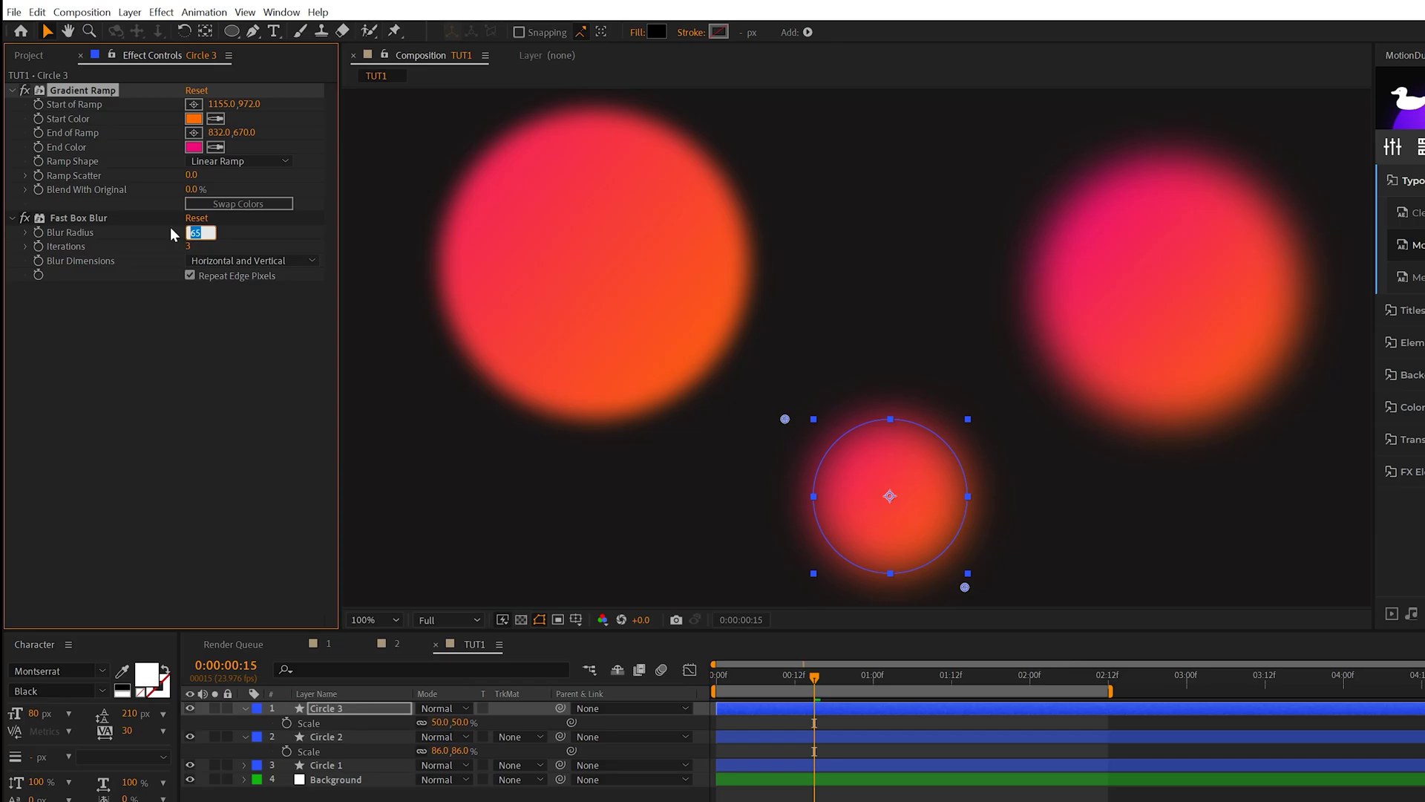
click(198, 410)
Put Circle 4 at the top of the stack, move it lower right, blur radius 3.
click(689, 567)
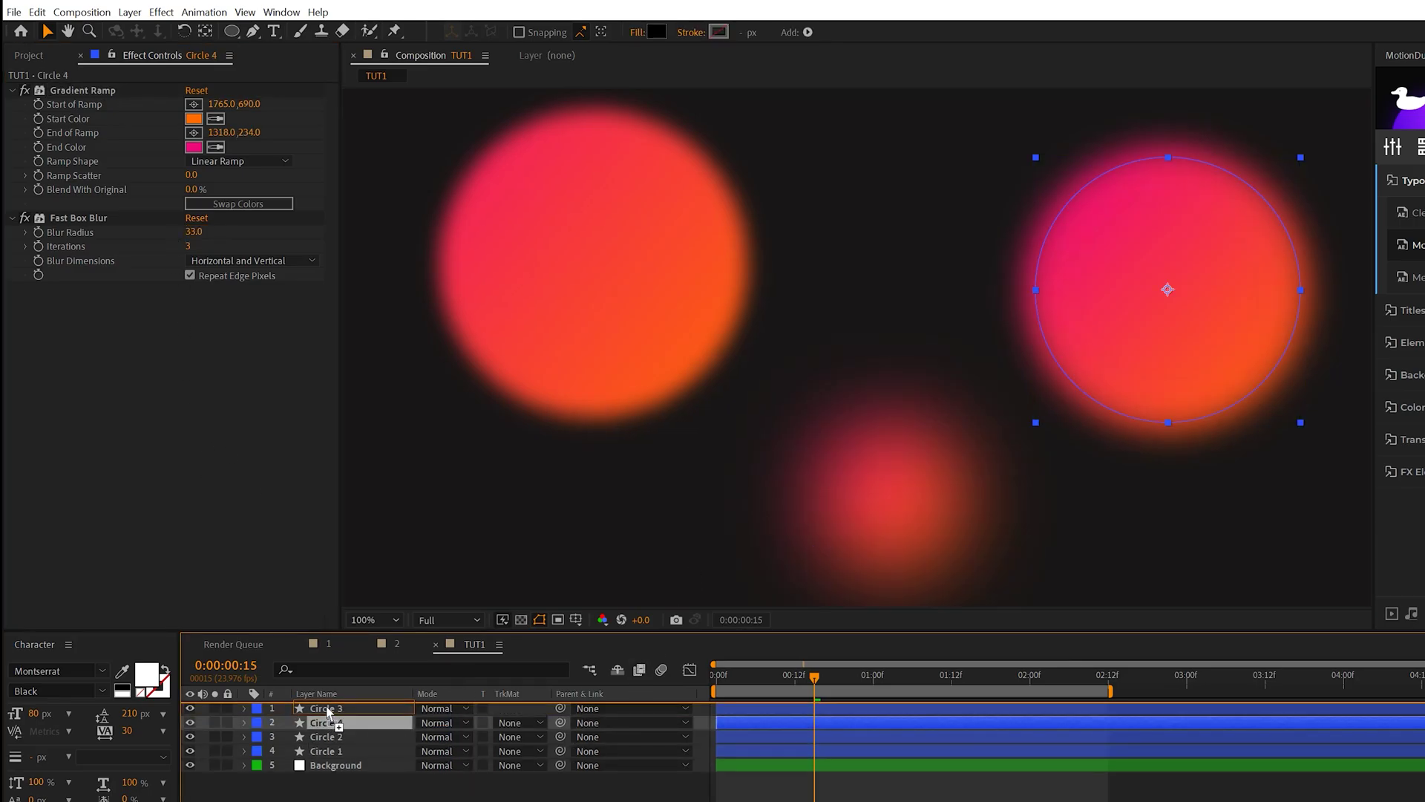
drag(327, 707, 330, 706)
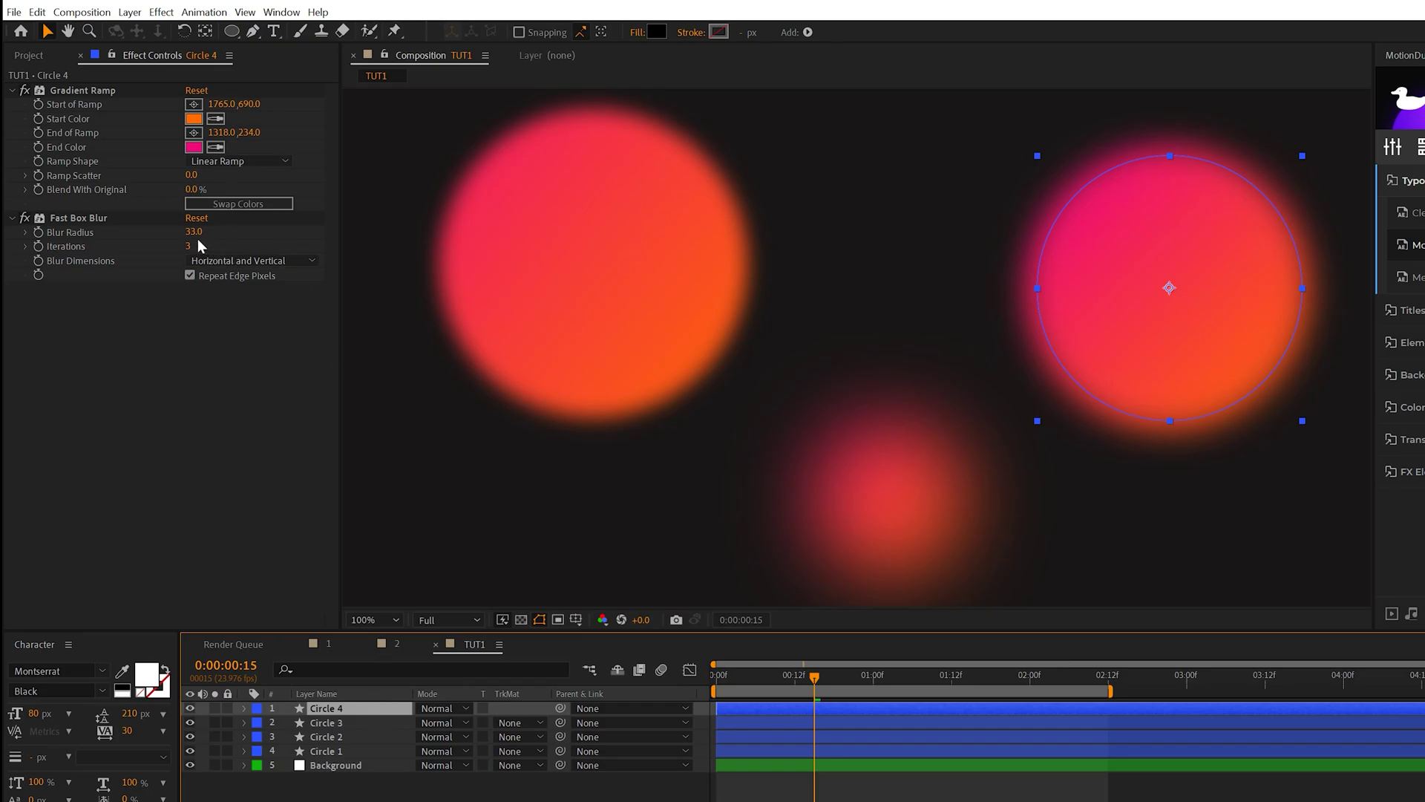
drag(1164, 288, 1132, 468)
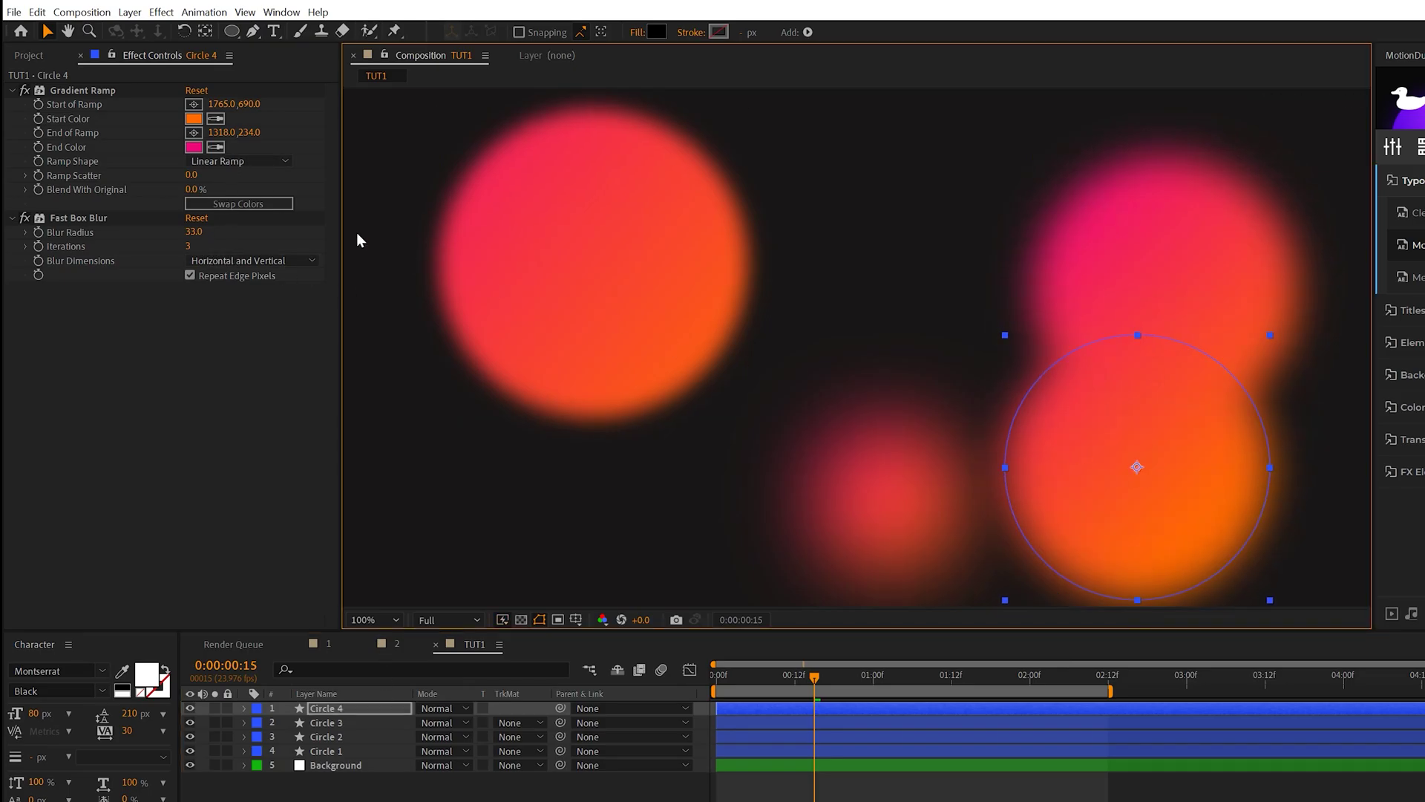
click(194, 234)
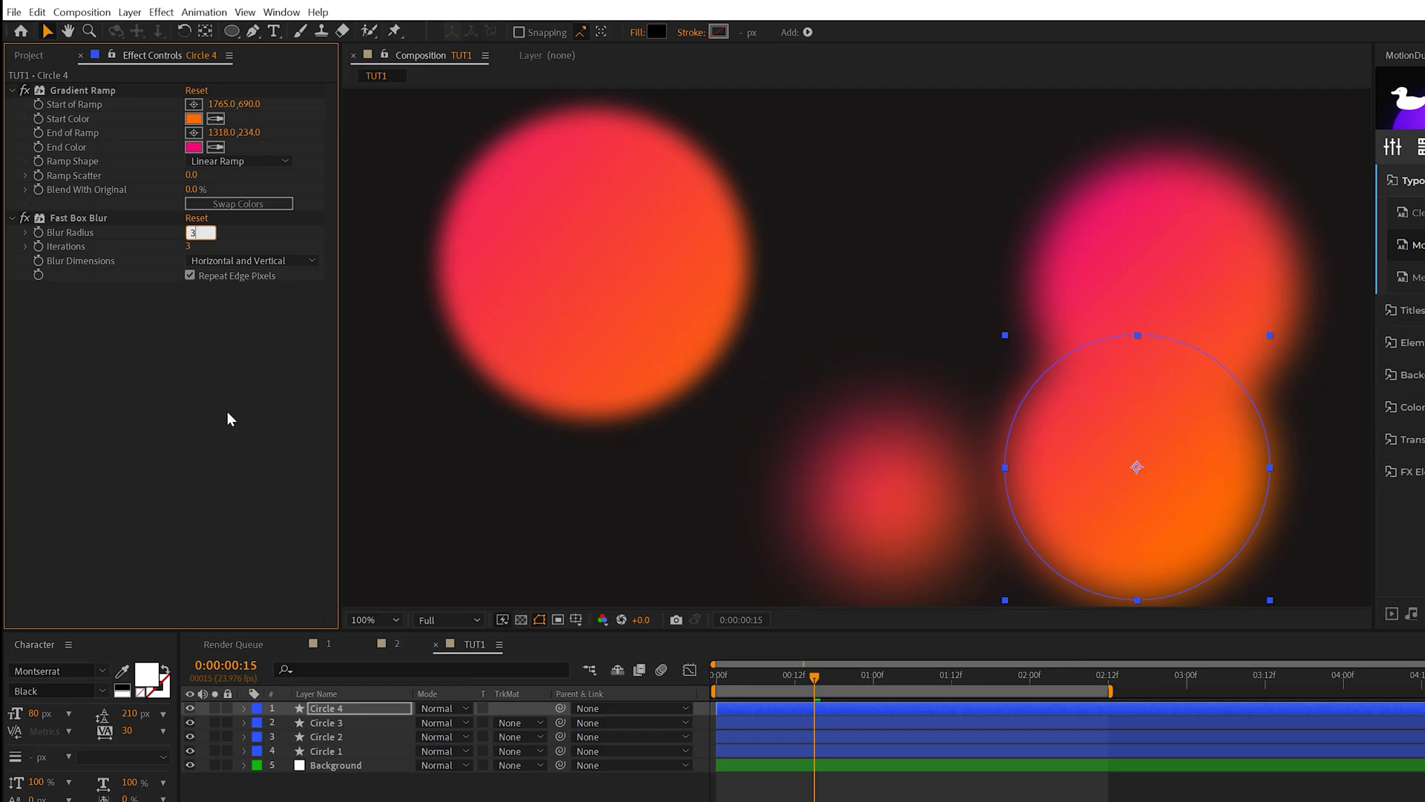
key(Return)
click(729, 761)
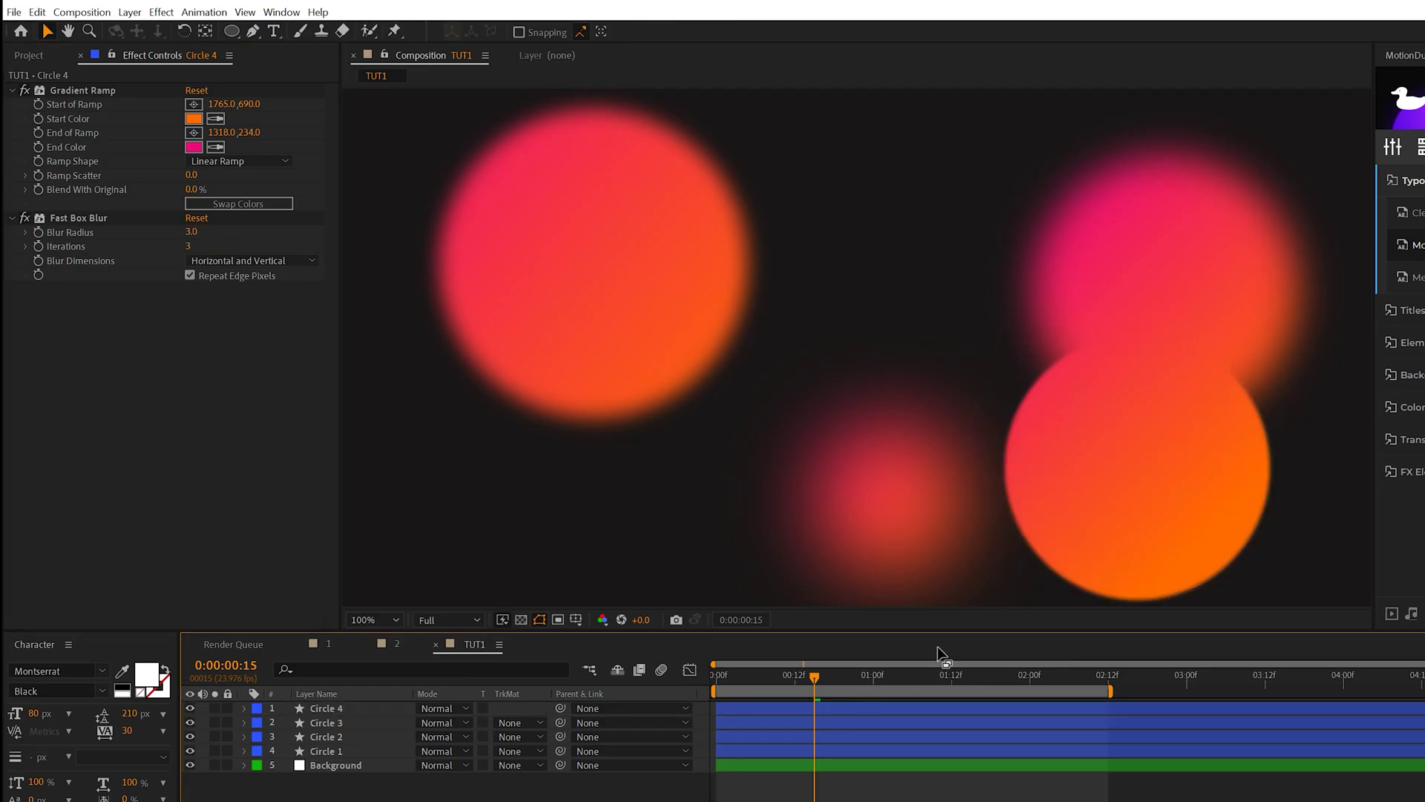
Move Circle 4's gradient start point downward.
click(1262, 453)
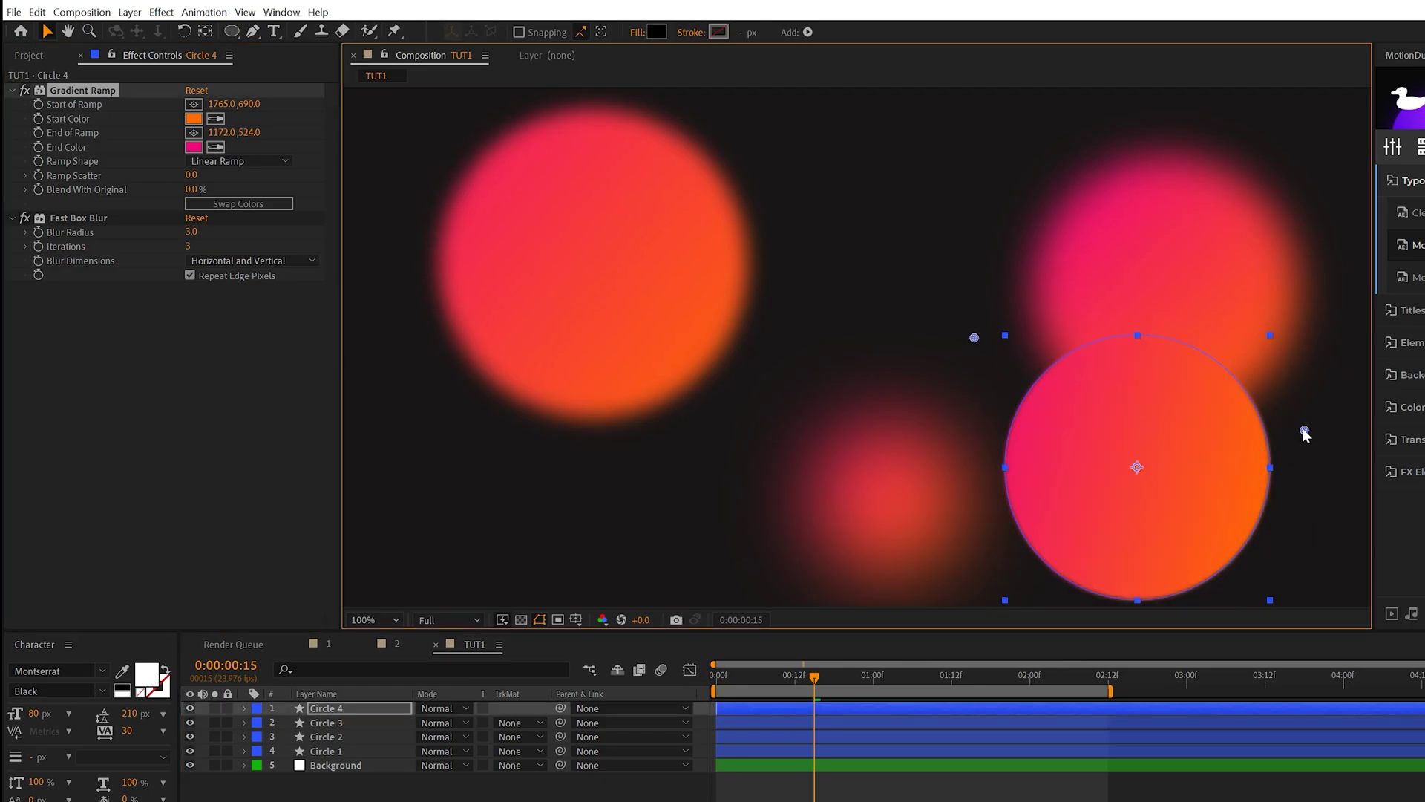
drag(1305, 430, 1286, 603)
click(764, 731)
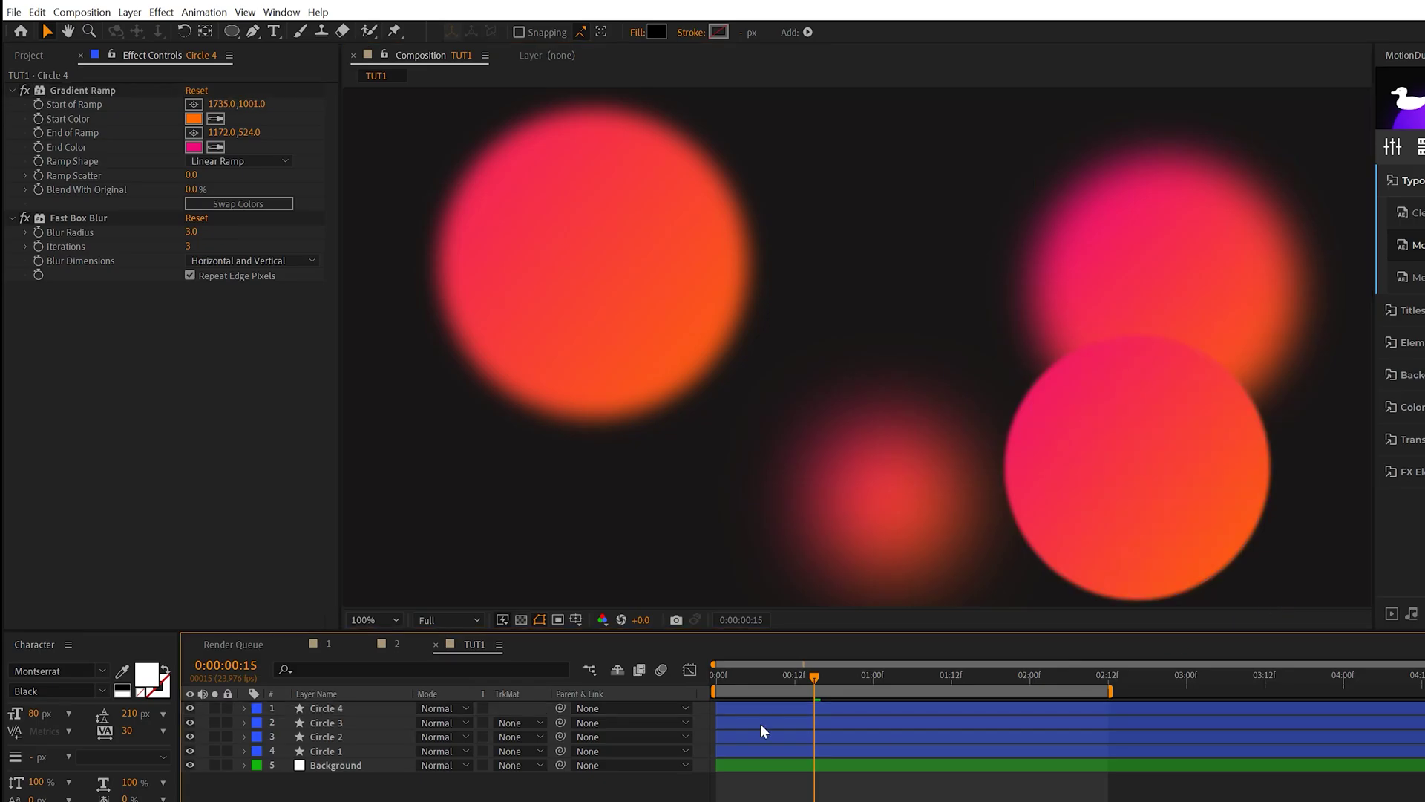
click(1030, 456)
key(comma)
click(853, 541)
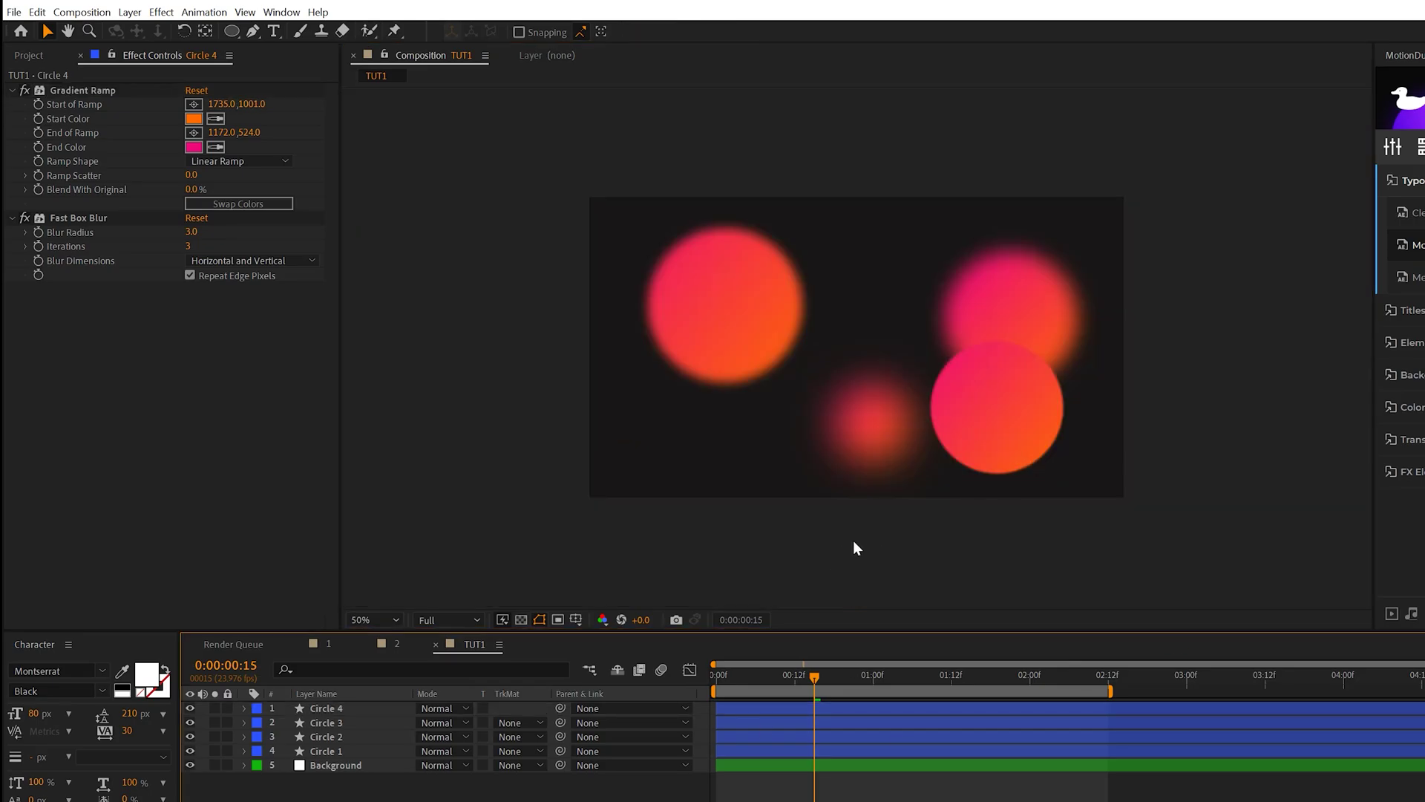
click(288, 707)
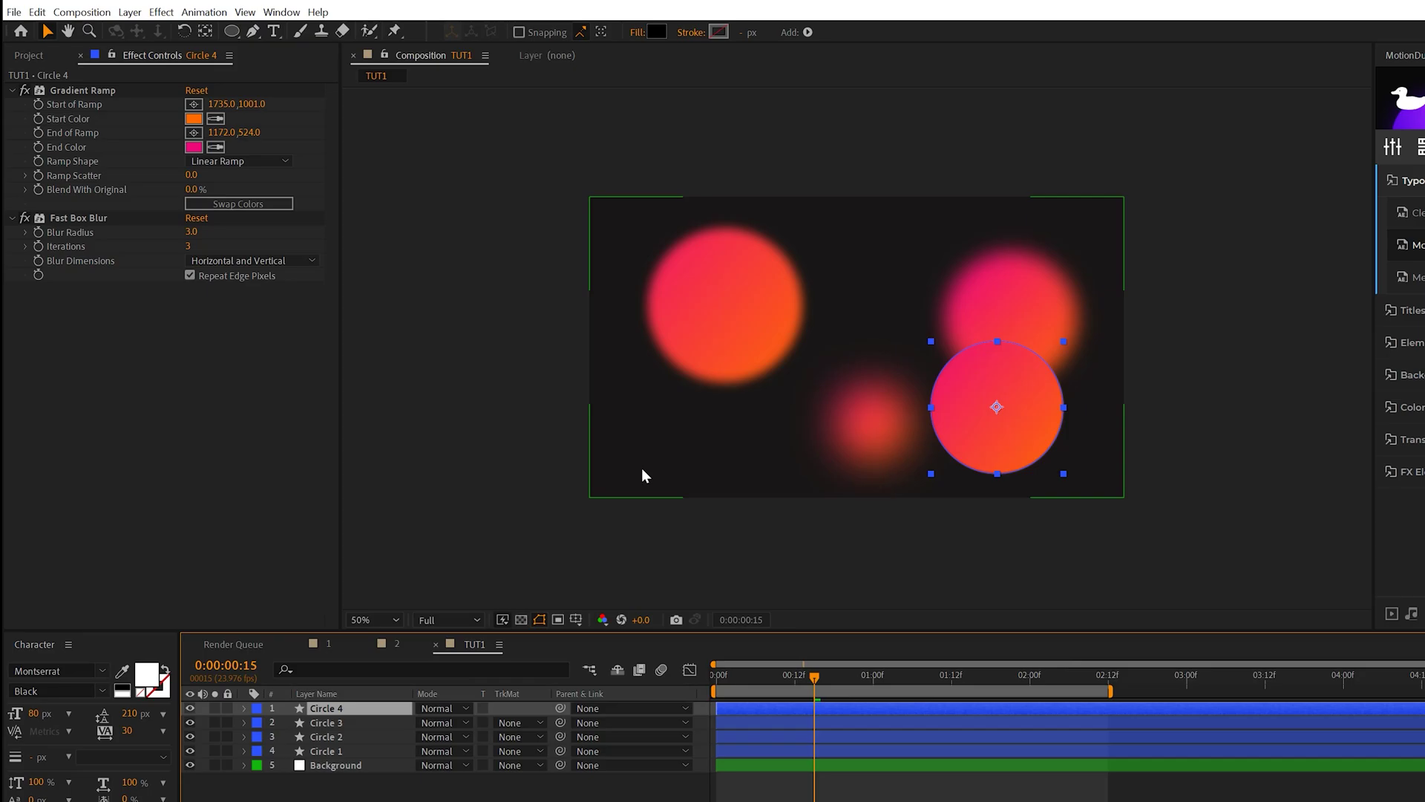
Duplicate Circle 4 as Circle 5, move it to the lower left and remove its blur.
key(period)
key(ctrl+d)
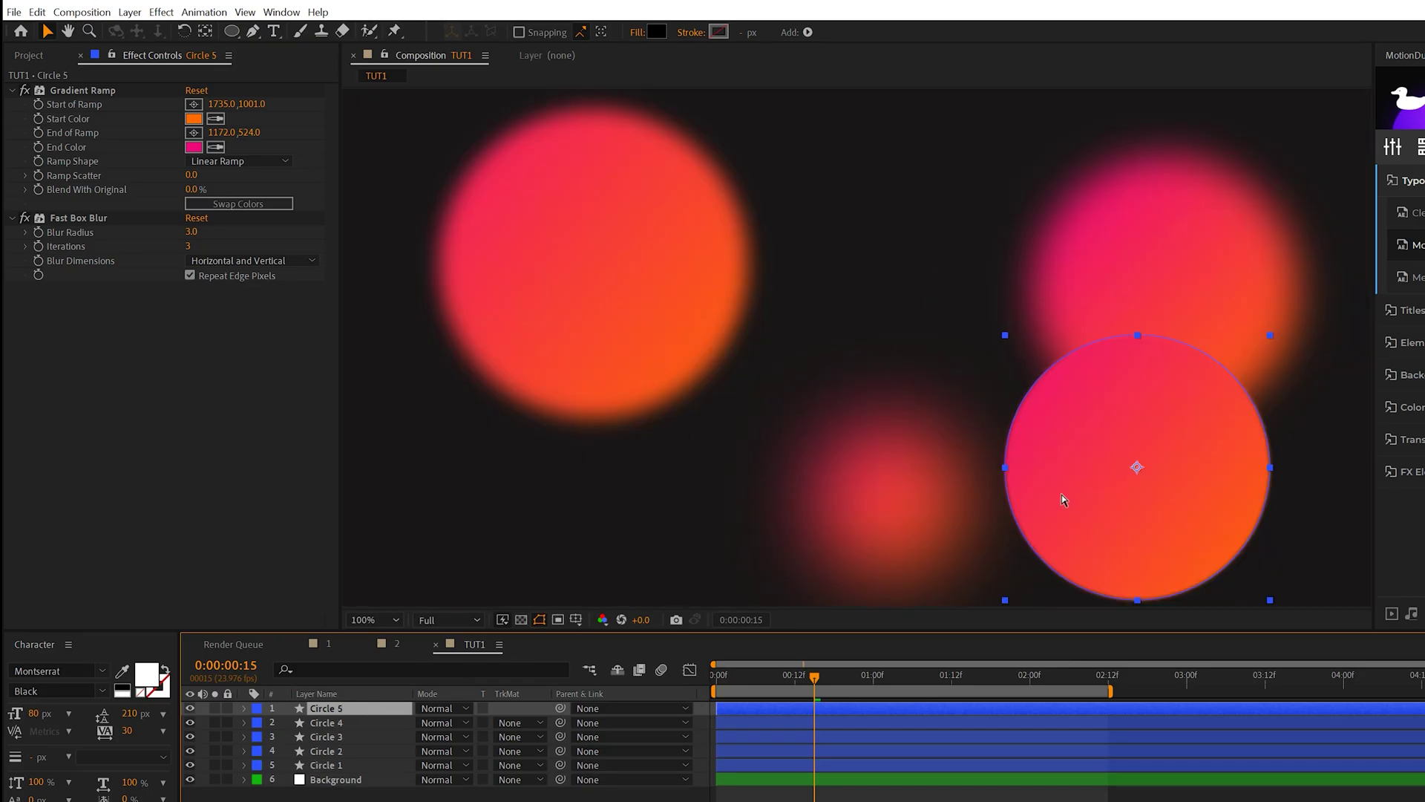
drag(1139, 470, 592, 479)
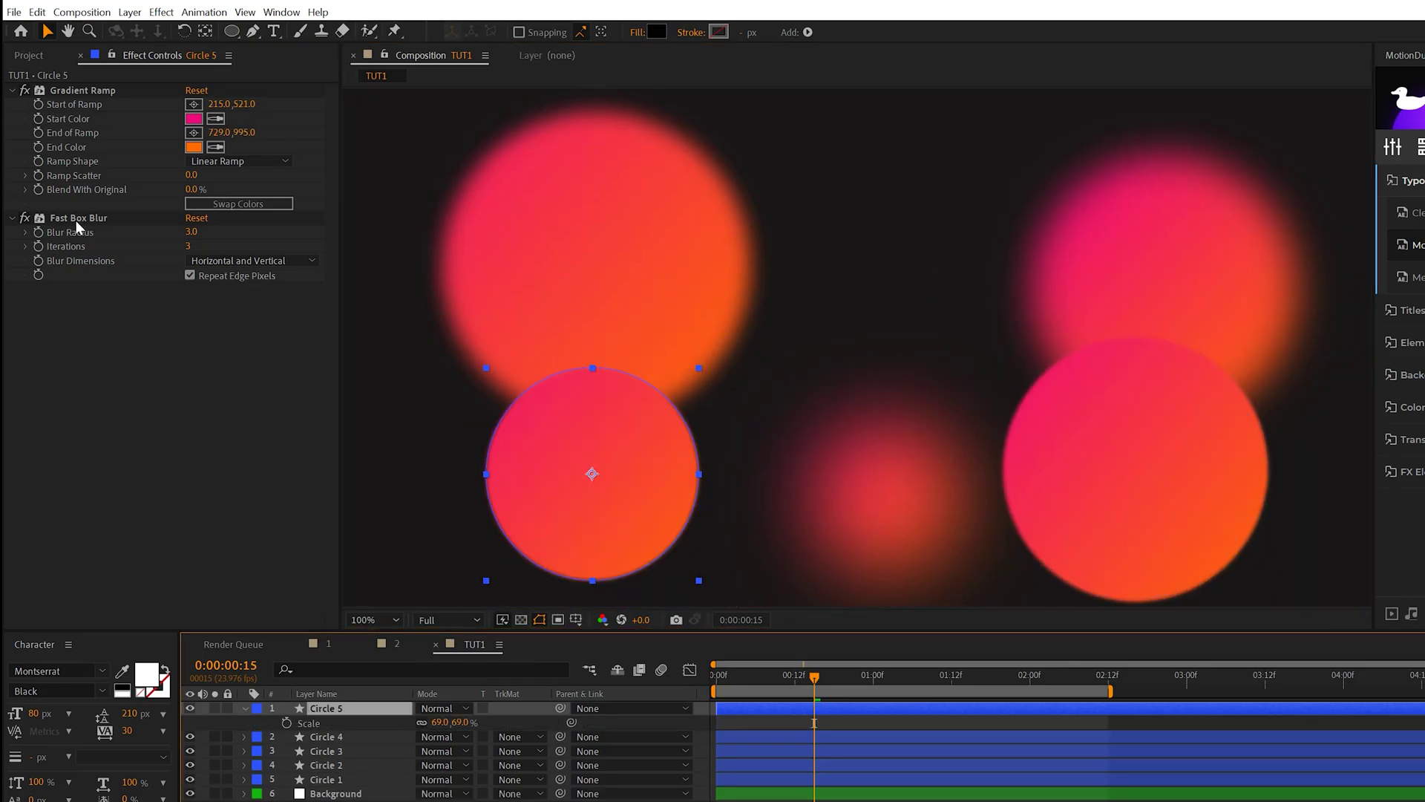
click(251, 220)
key(Delete)
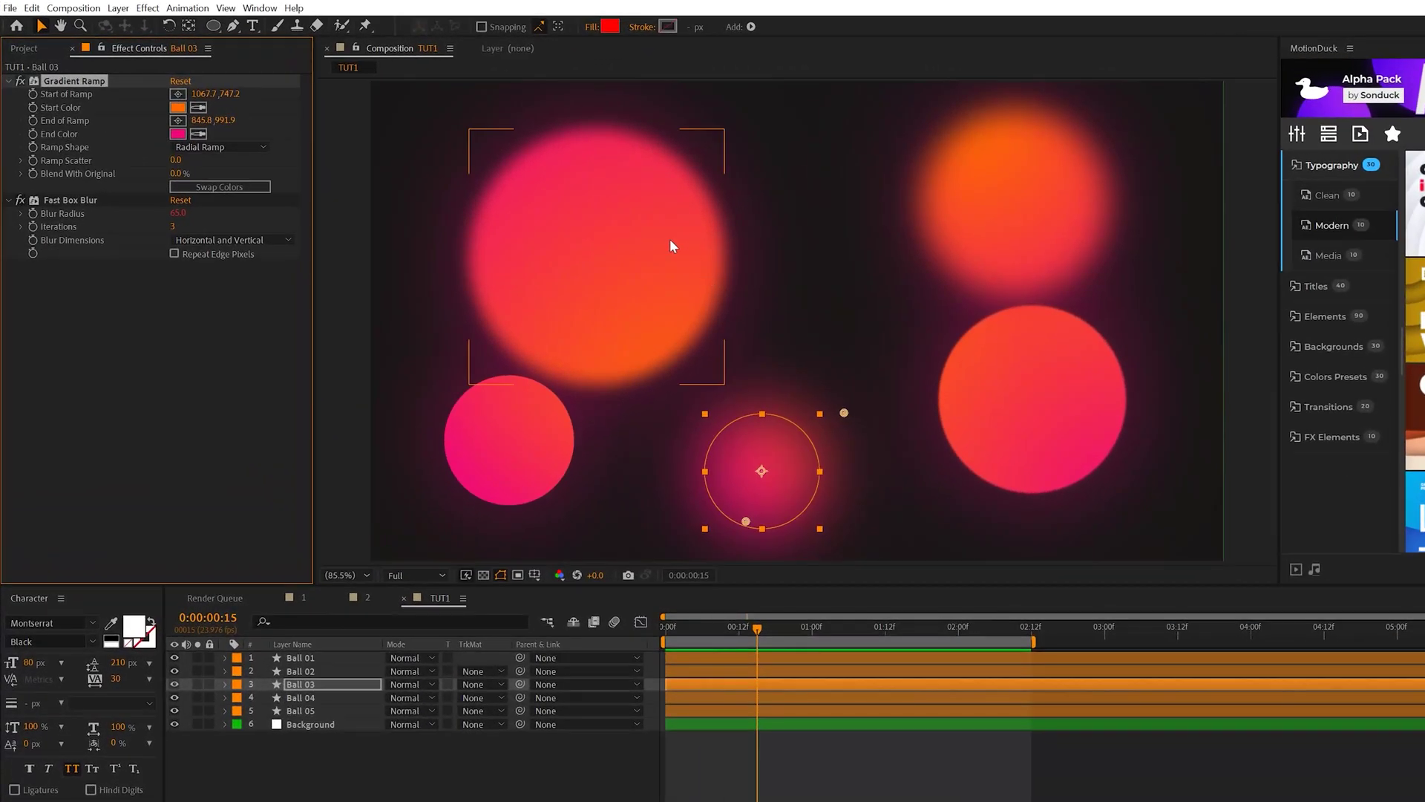
Inspect Ball 02 and Ball 04 in the reference composition.
click(610, 222)
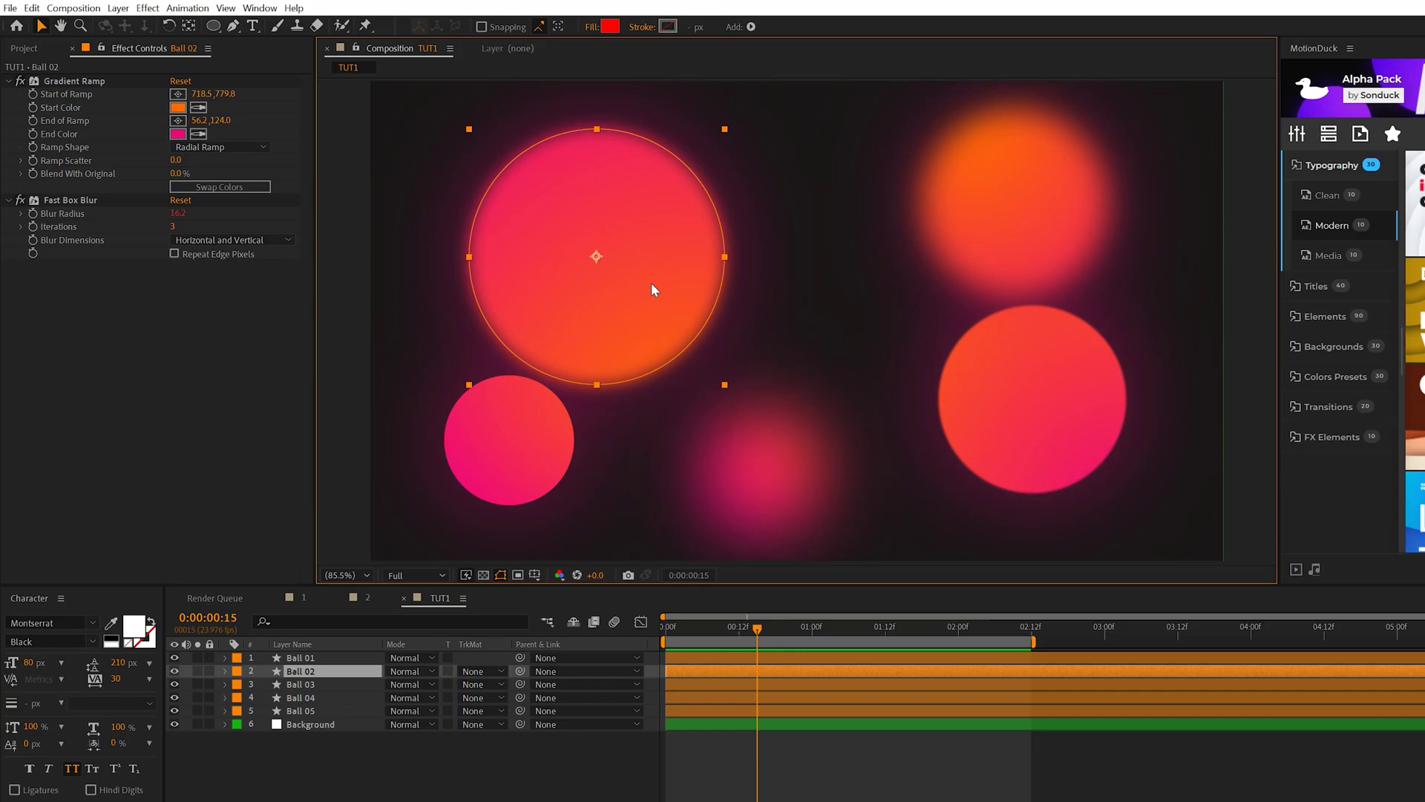
click(1028, 410)
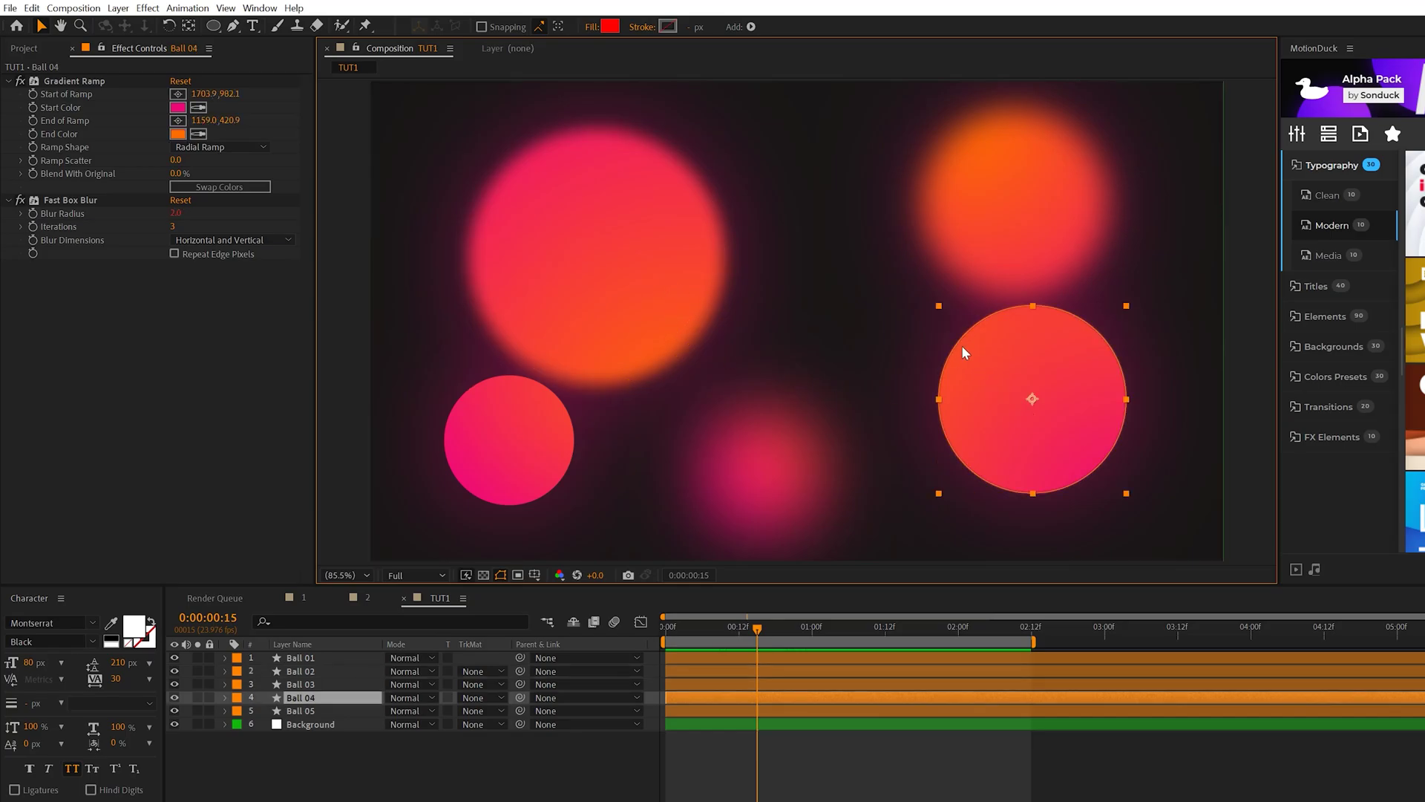
key(ctrl+shift+a)
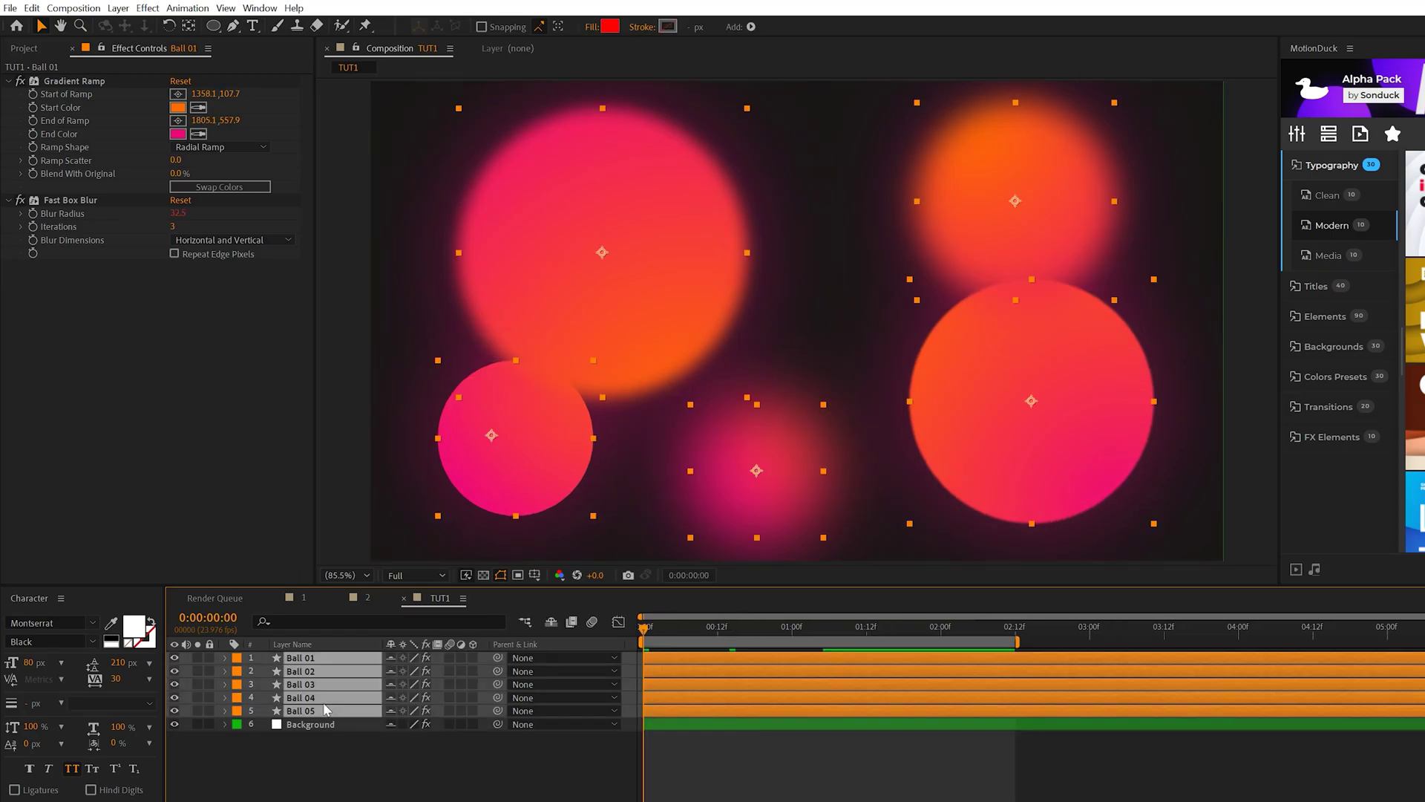
Keyframe the balls' Scale from 0 up over about 15 frames with easy ease.
key(alt+shift+s)
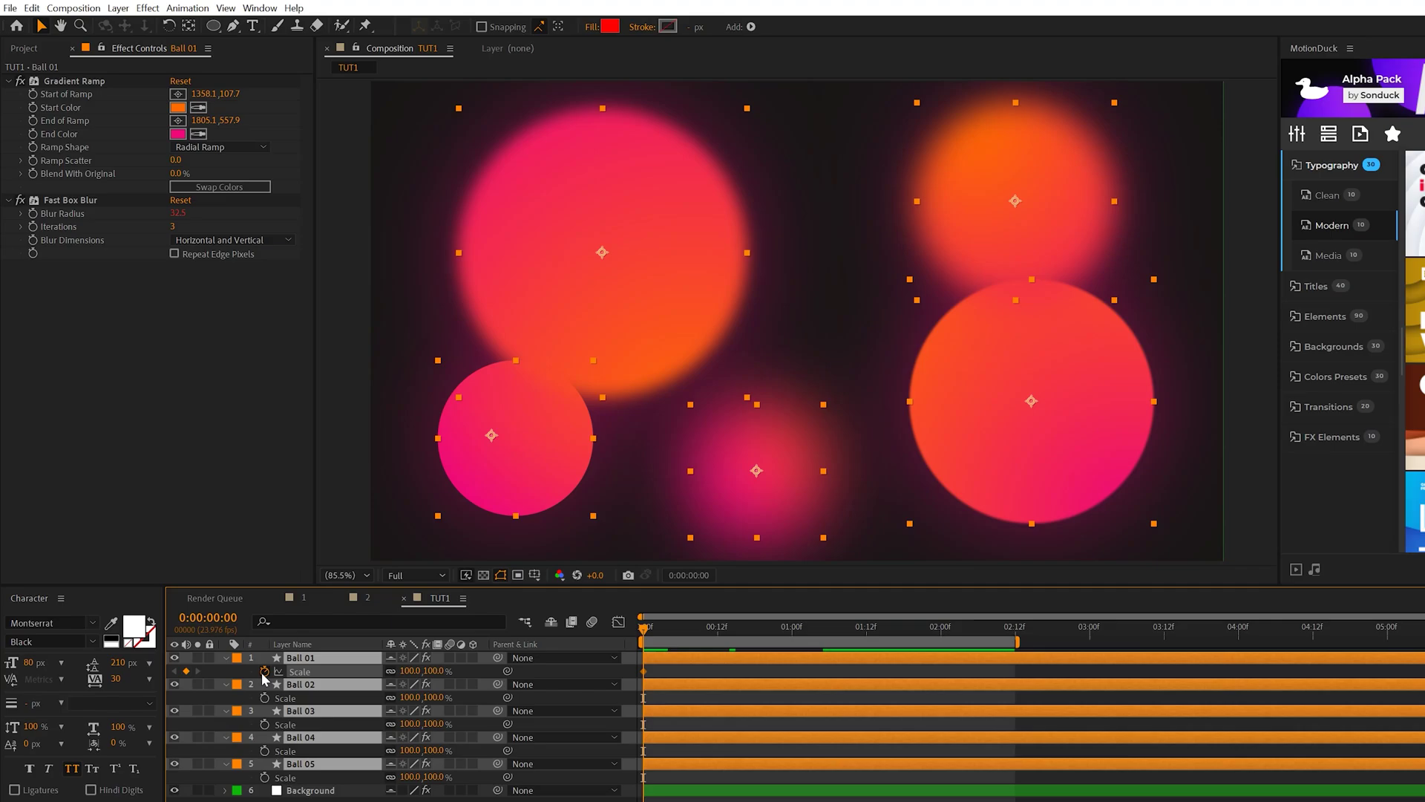
drag(647, 674, 743, 677)
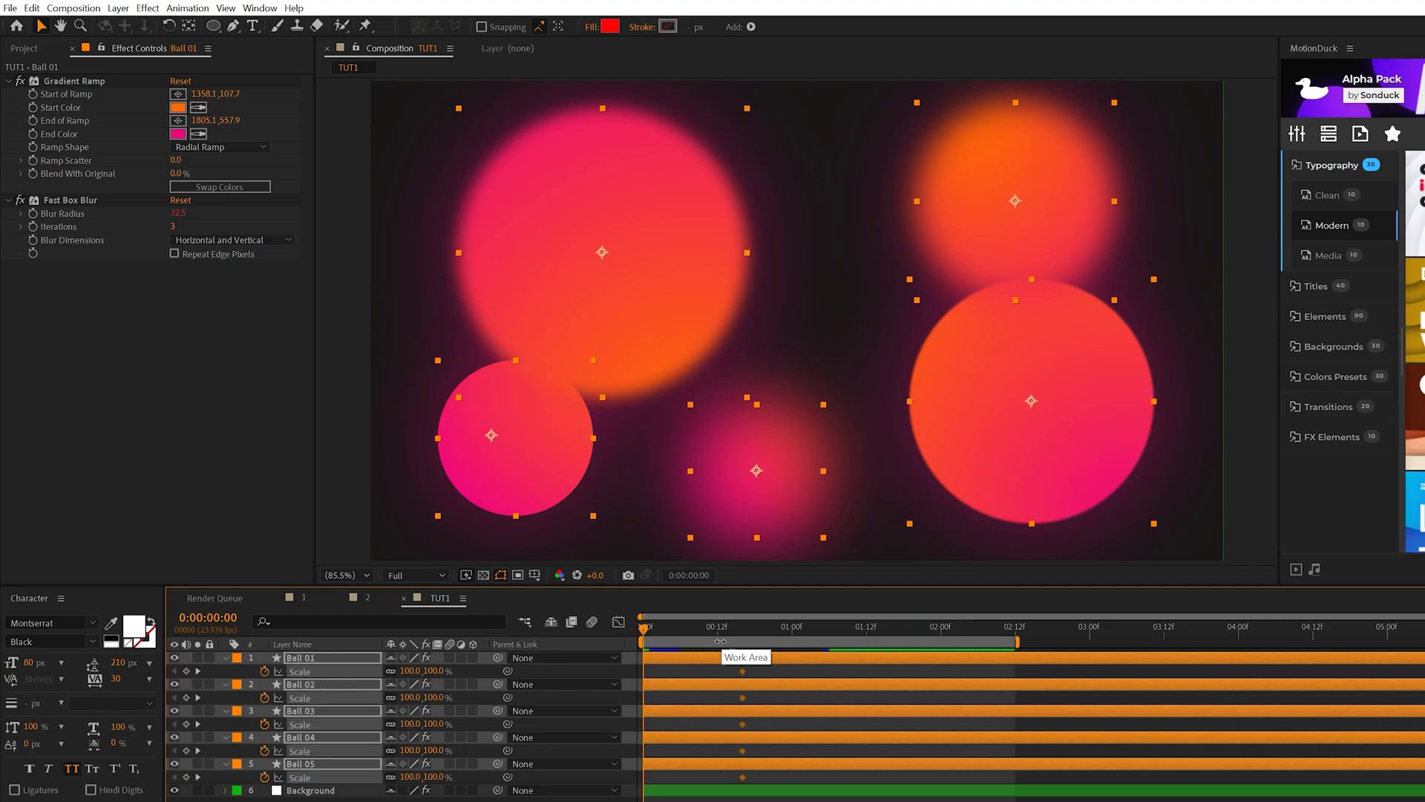
click(408, 670)
text(00)
key(Return)
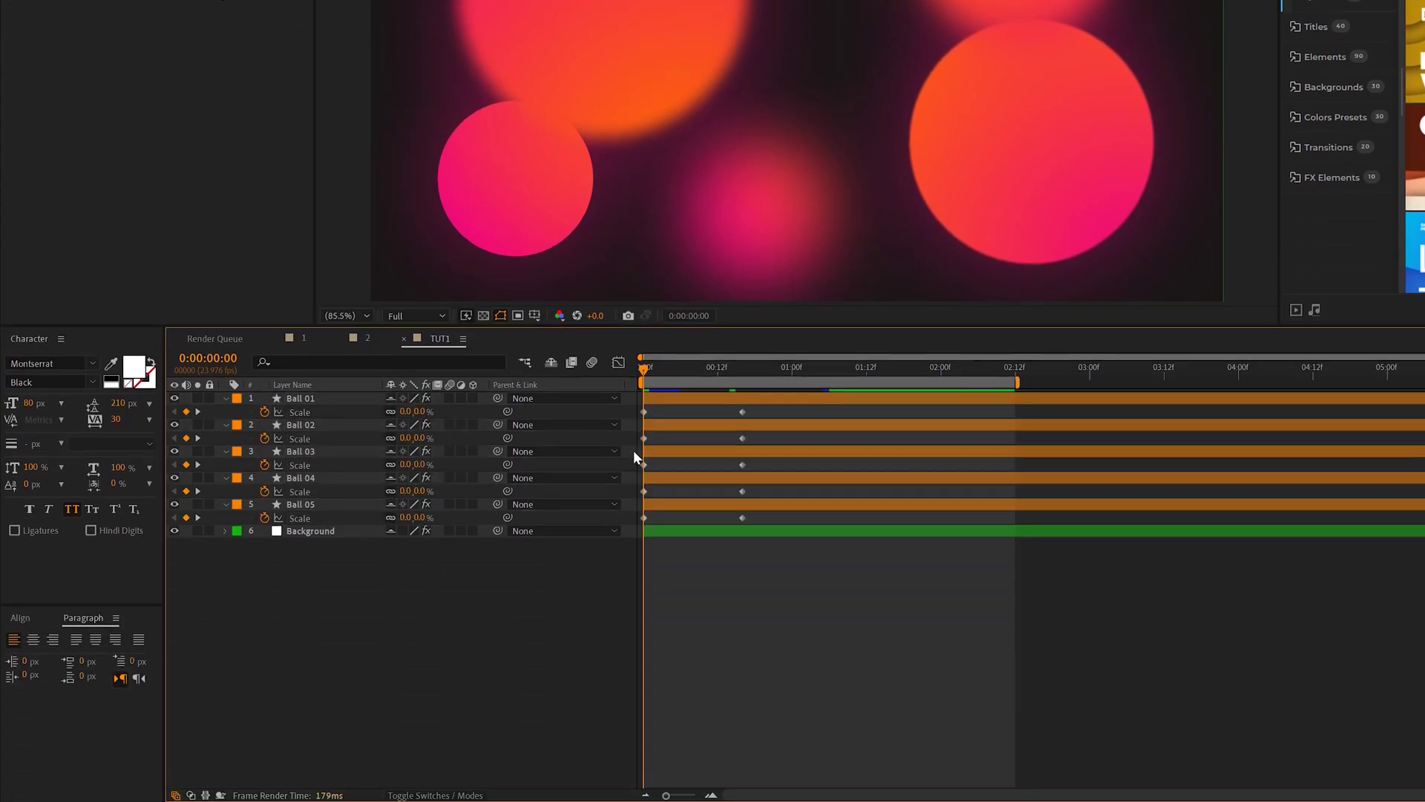
drag(717, 438, 612, 545)
key(F9)
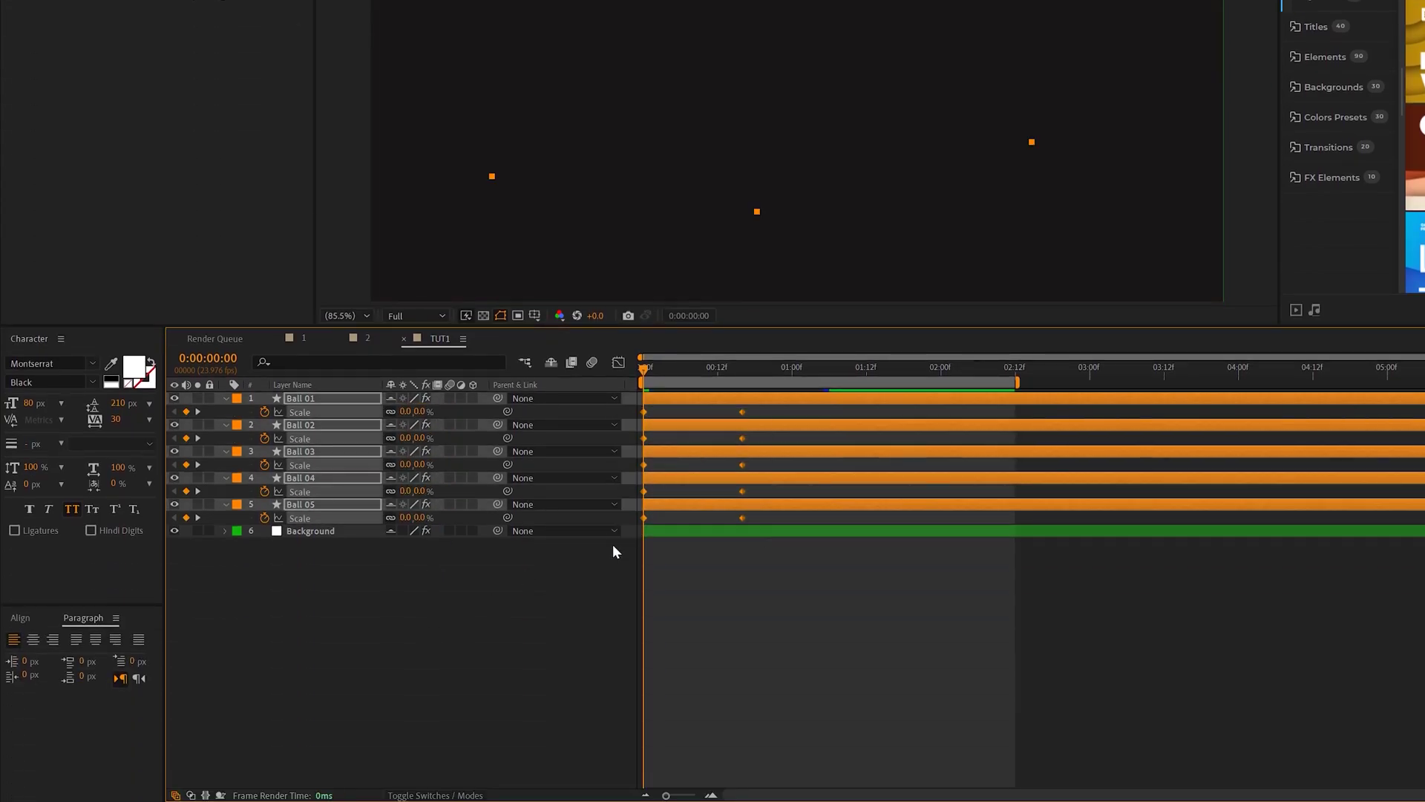
Reshape the Scale speed curve in the Graph Editor and stagger Ball 02–04 start times.
click(619, 362)
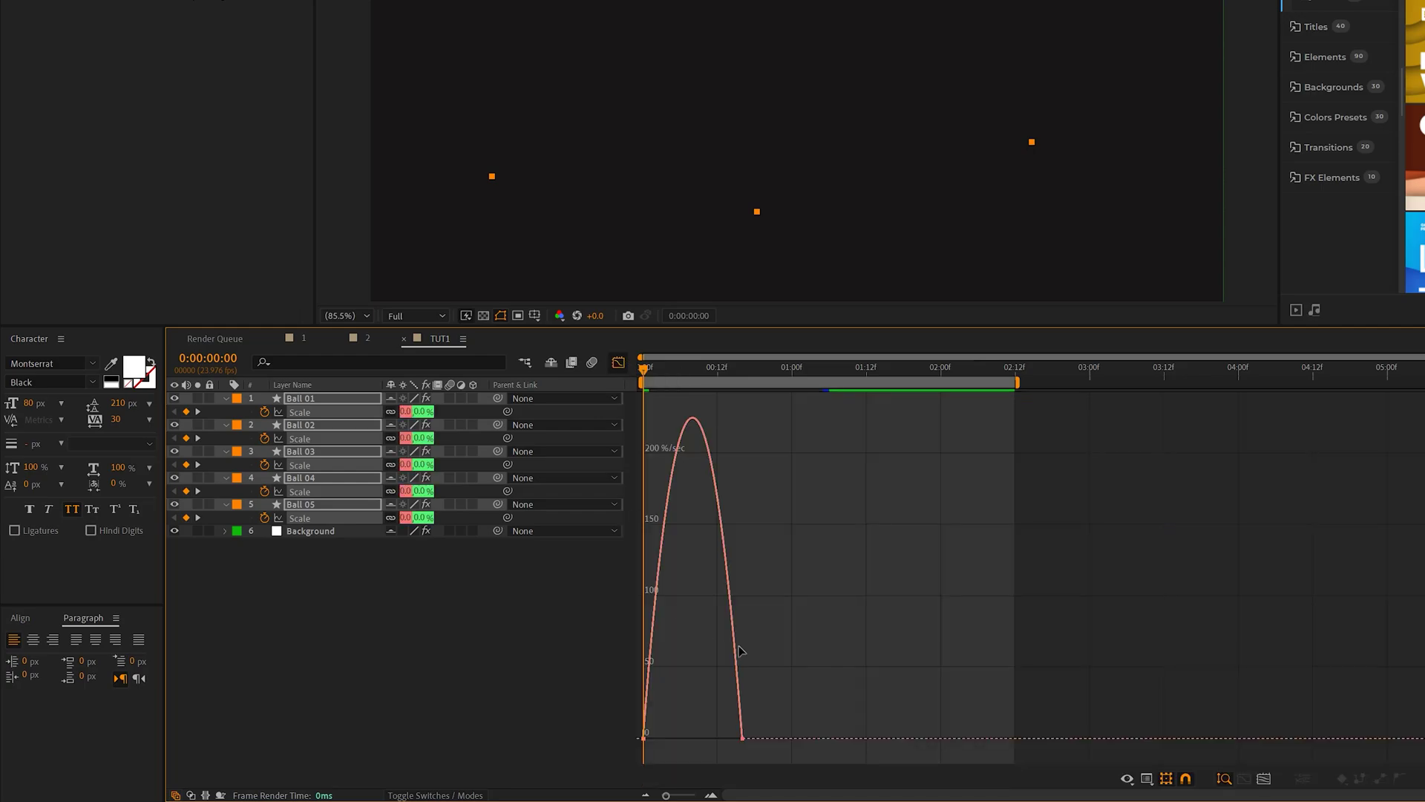
click(1128, 777)
click(764, 685)
click(668, 738)
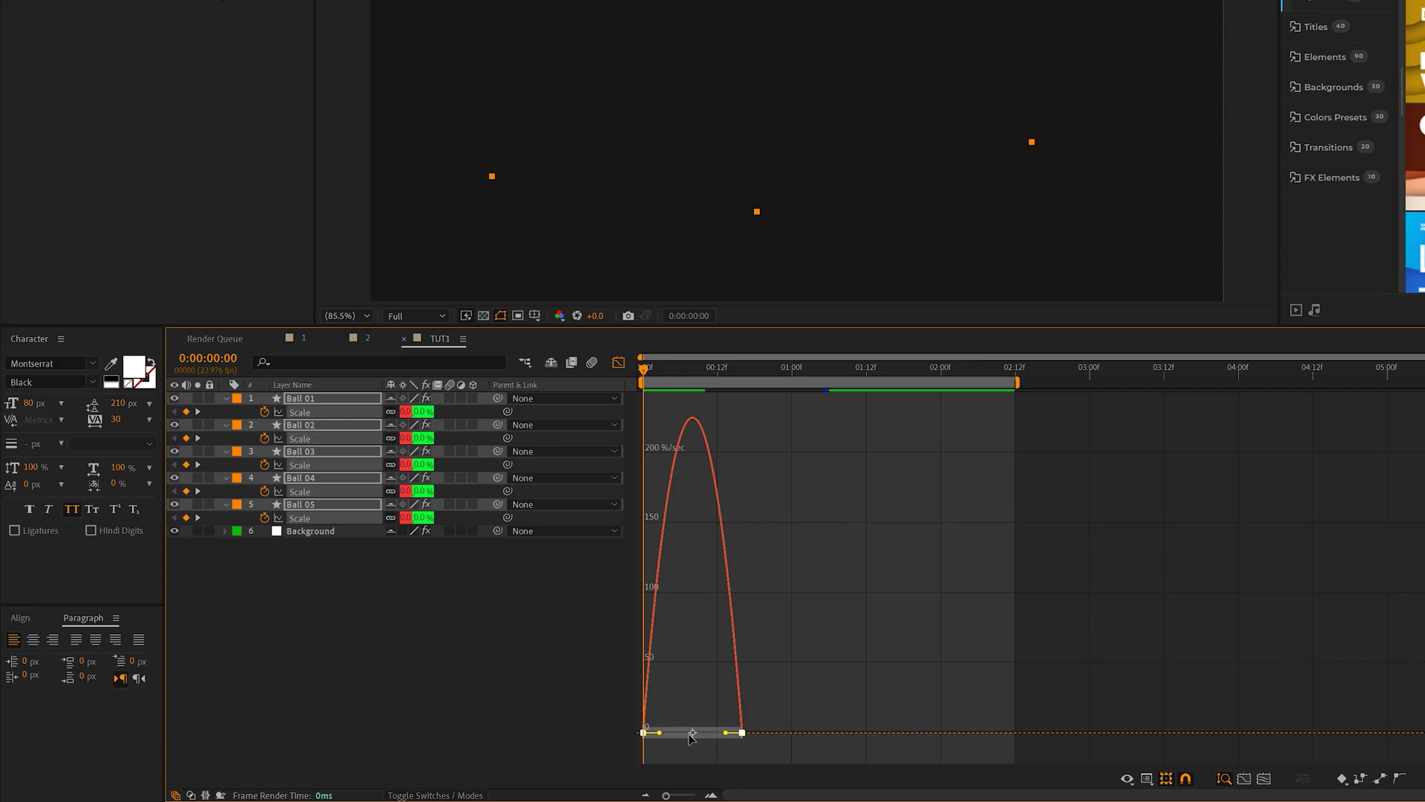
mouse_move(690, 736)
mouse_down()
mouse_move(723, 737)
mouse_move(678, 737)
mouse_up()
key(shift+F3)
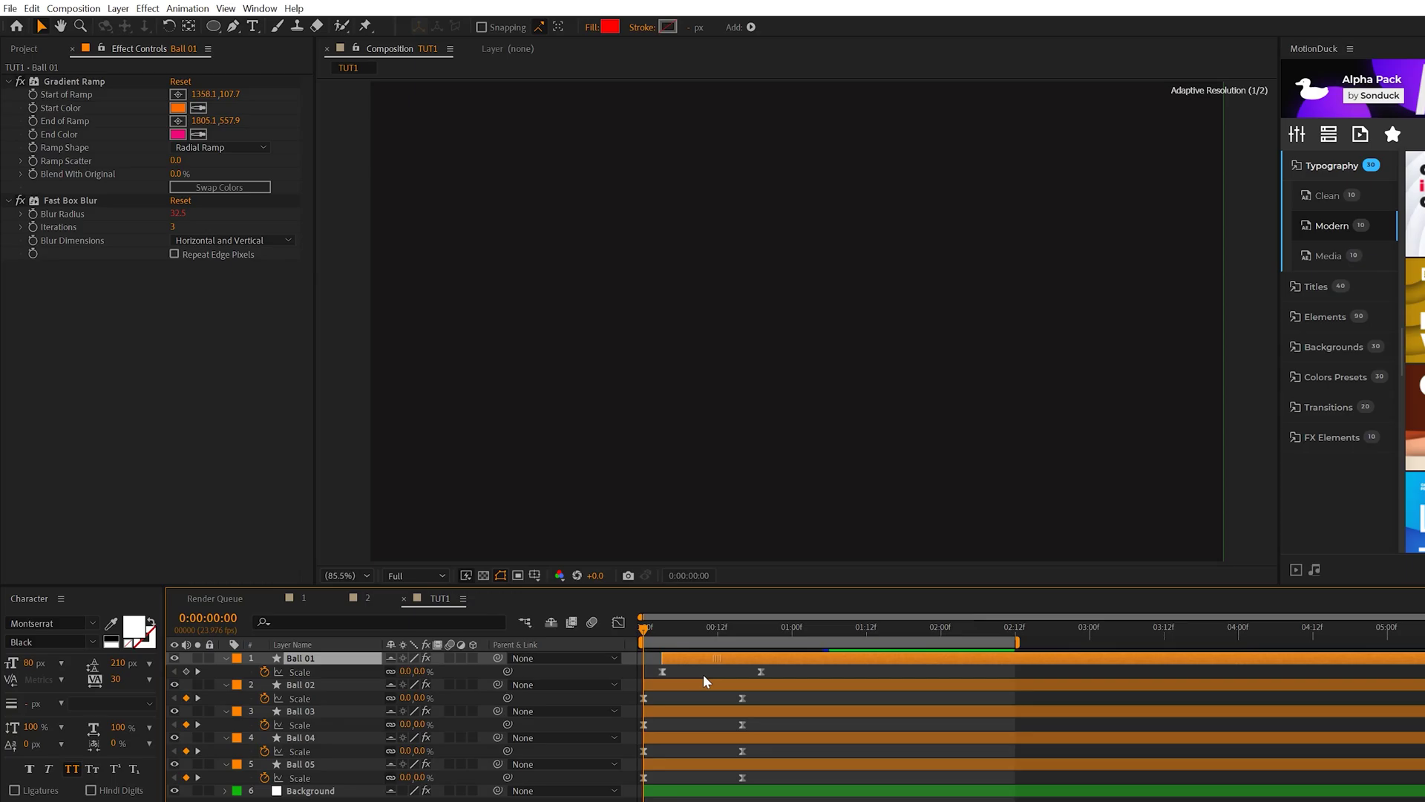
drag(717, 684, 719, 738)
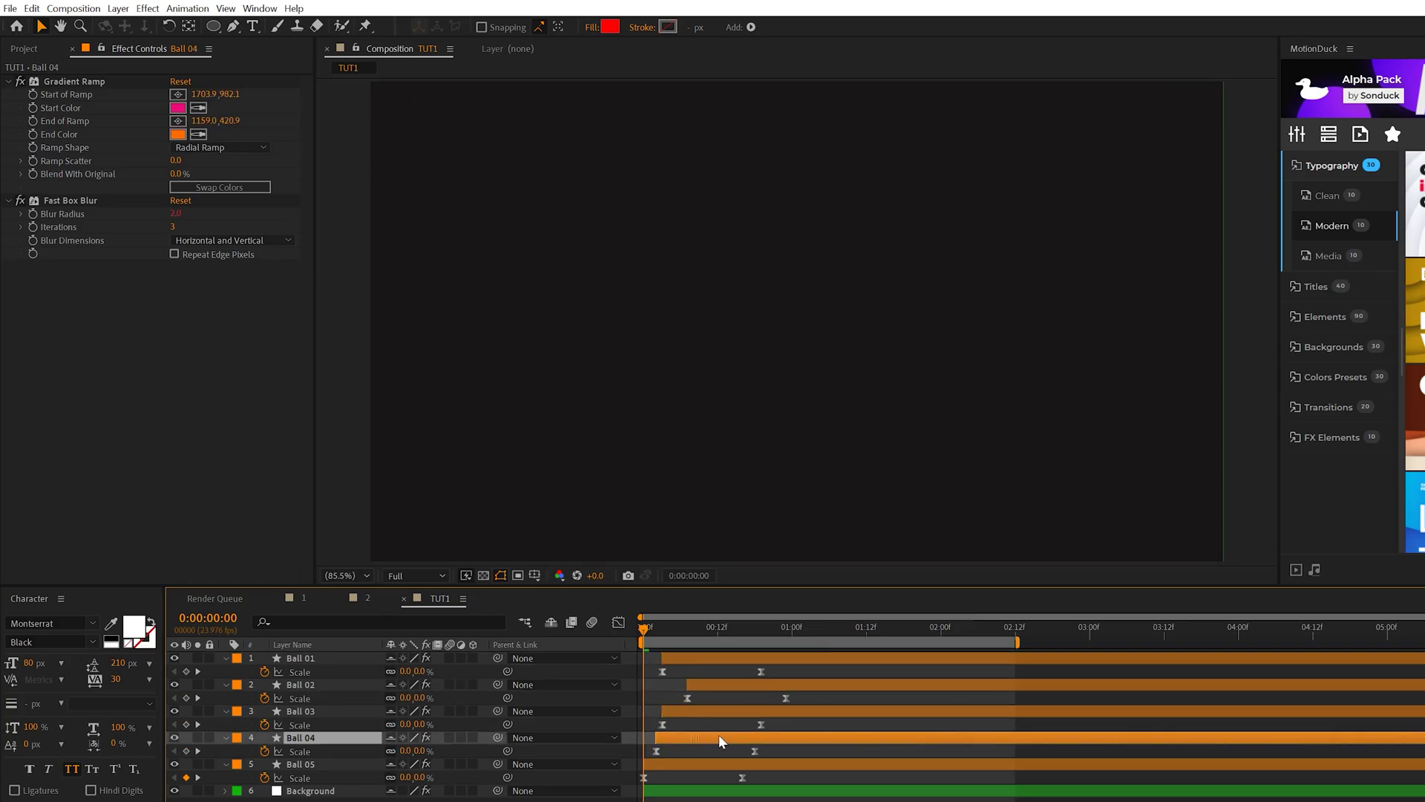
click(696, 763)
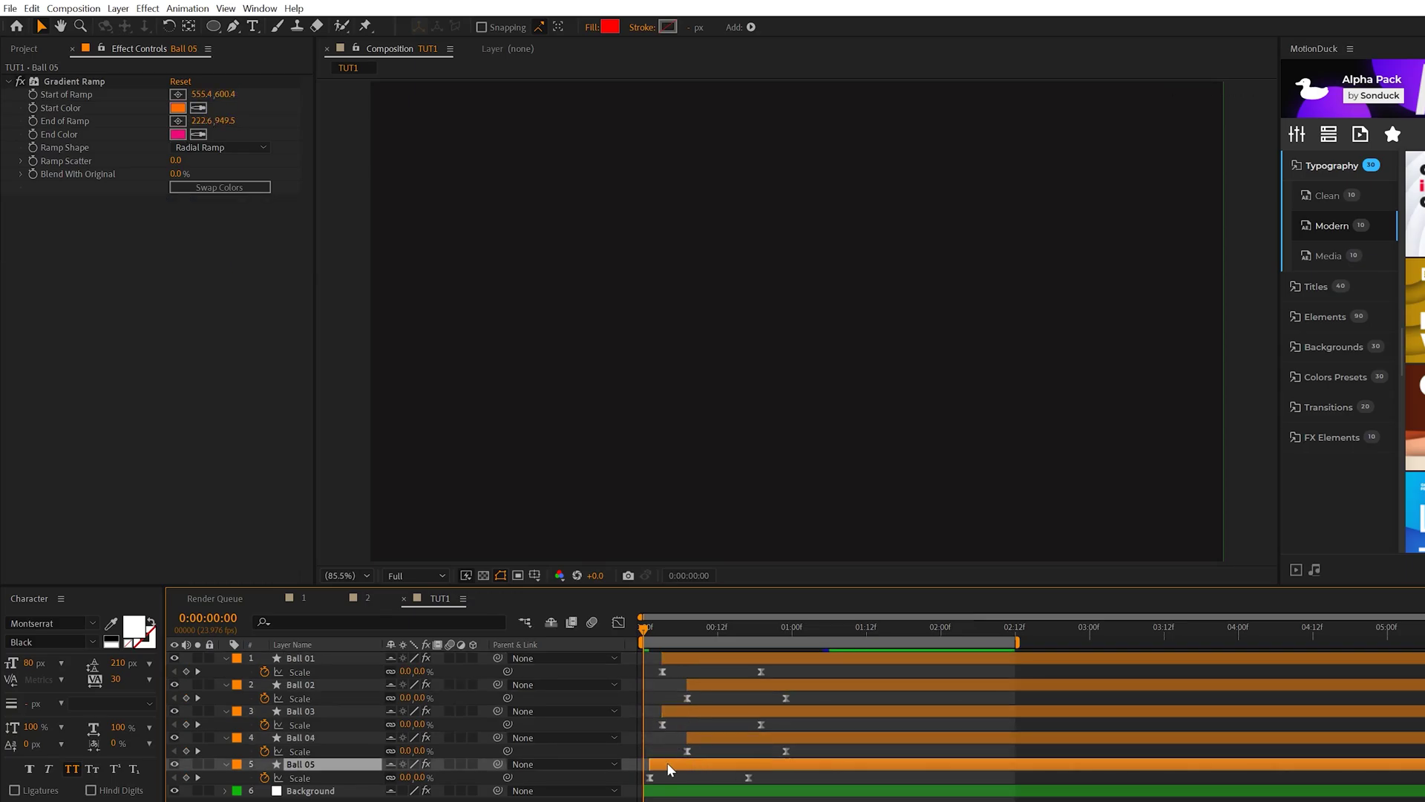
Preview the animation, apply Typography 18 and choose a darker crimson background colour.
key(F2)
key(space)
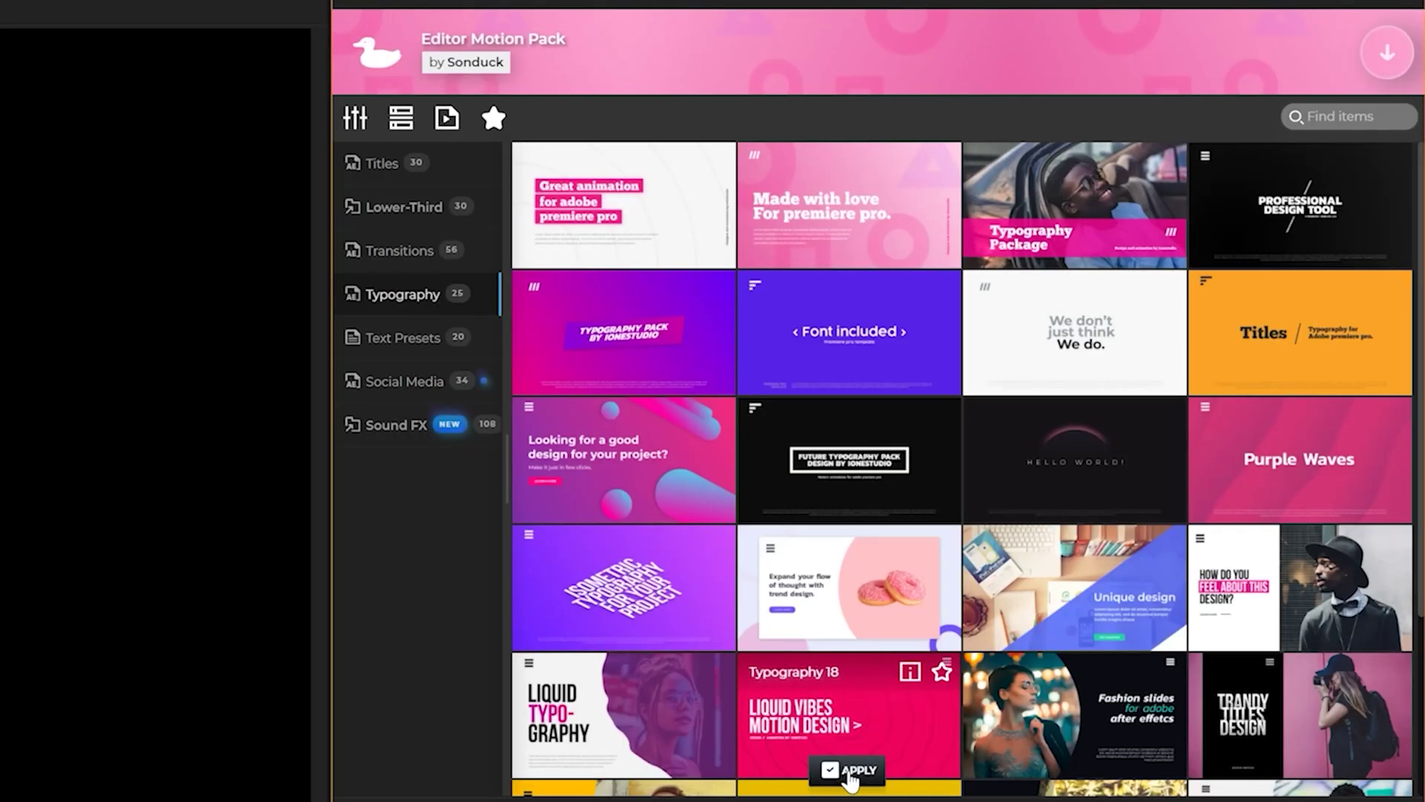
click(850, 772)
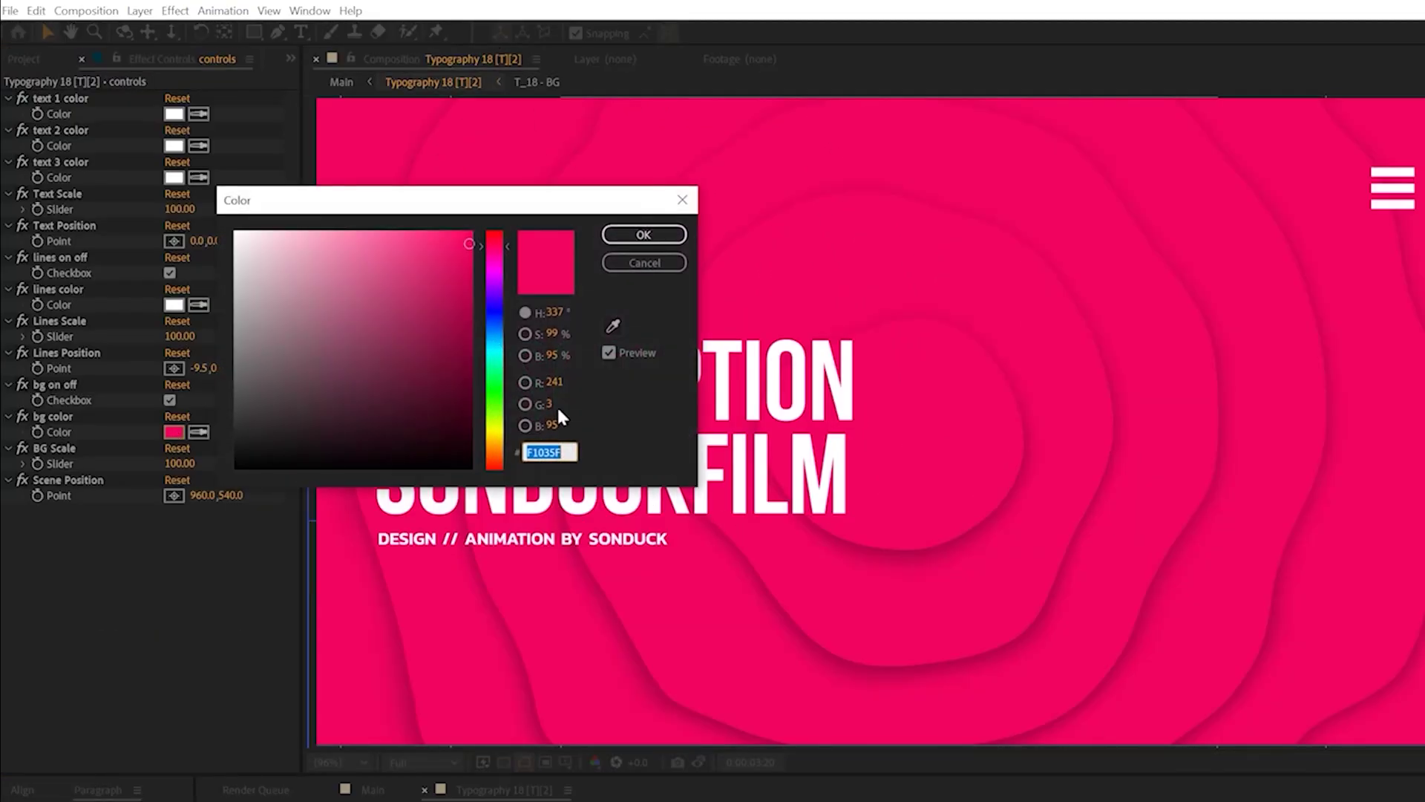
click(475, 338)
click(640, 234)
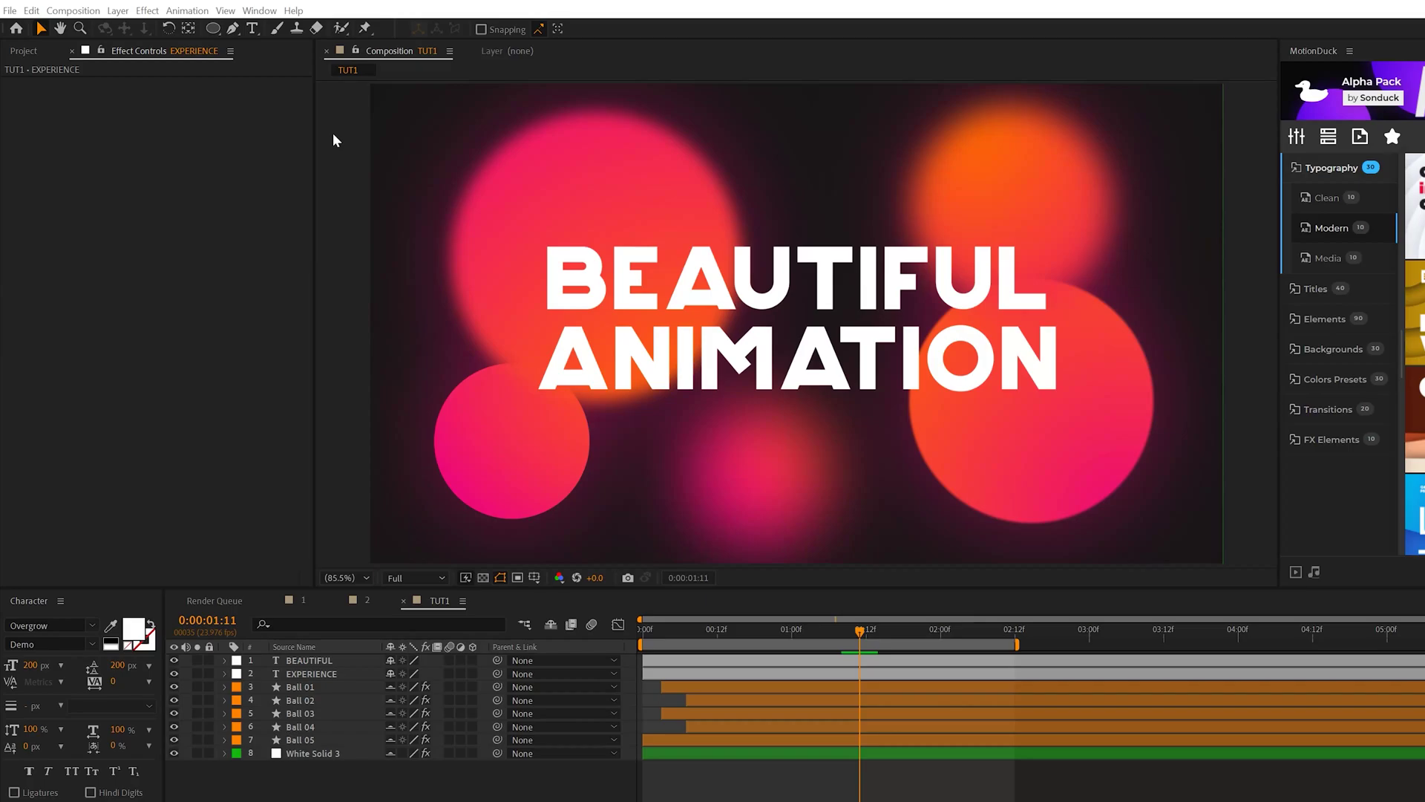
Swap BEAUTIFUL's fill and stroke so it becomes outline-only text.
click(308, 661)
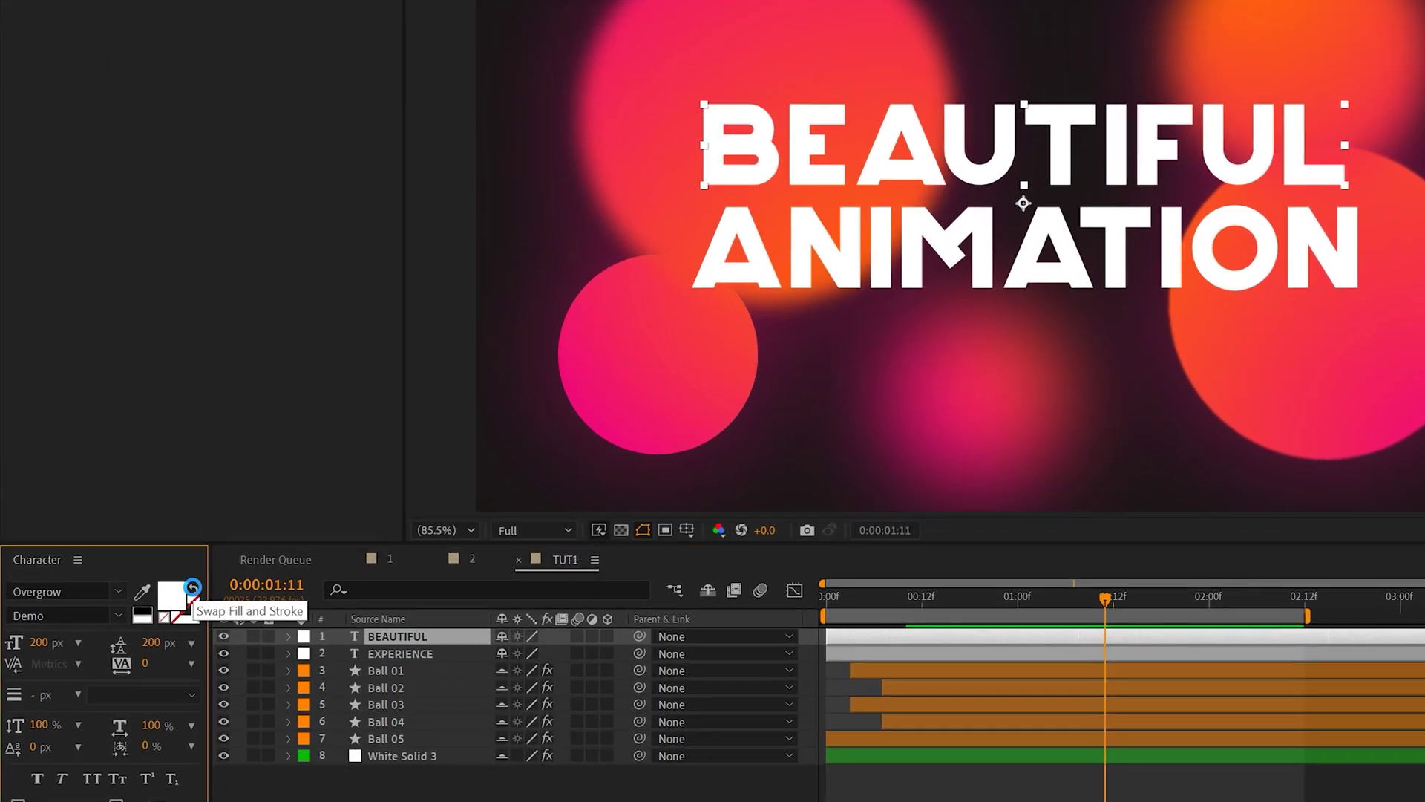
click(151, 626)
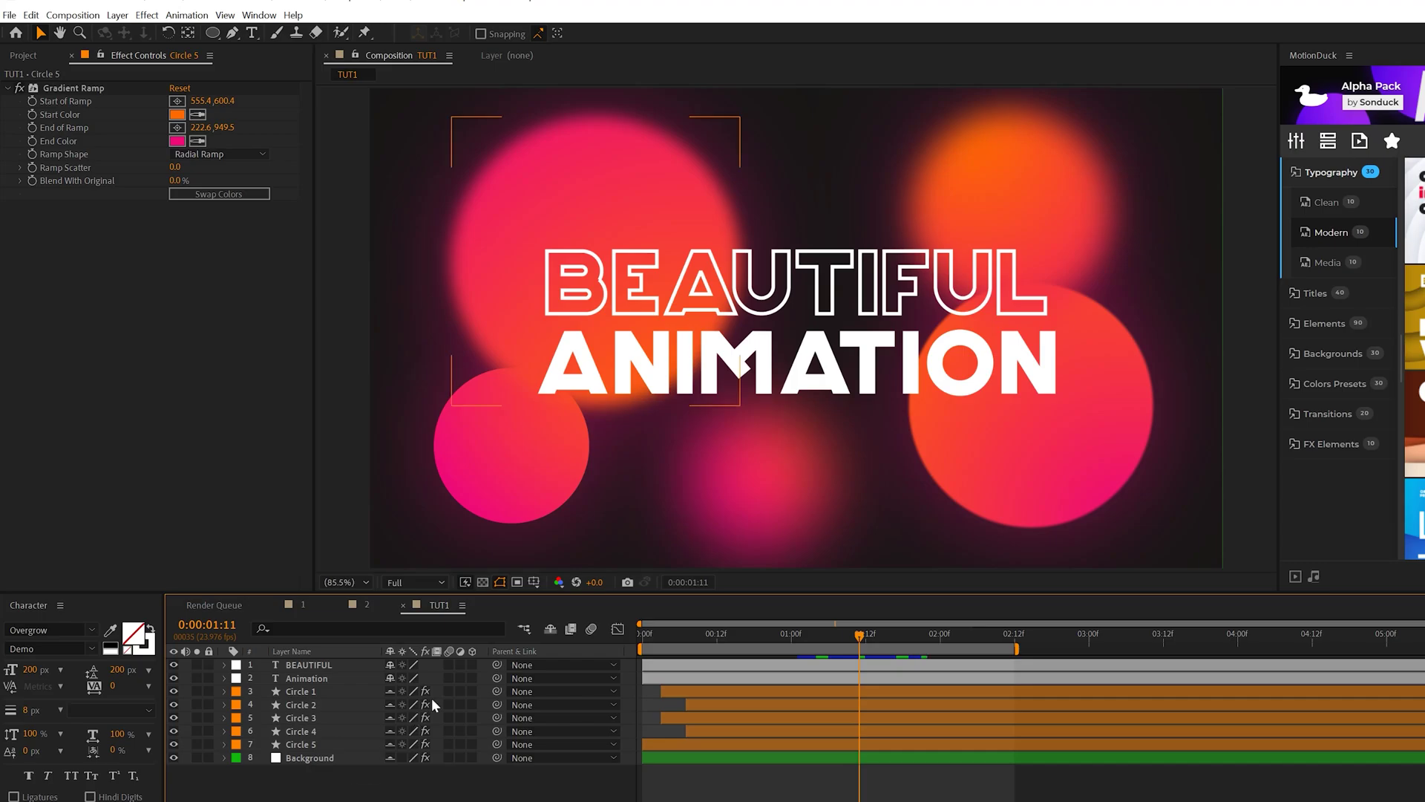
Move Animation, Circle 2 and Circle 4 down the layer stack; nudge the small circle right.
click(663, 380)
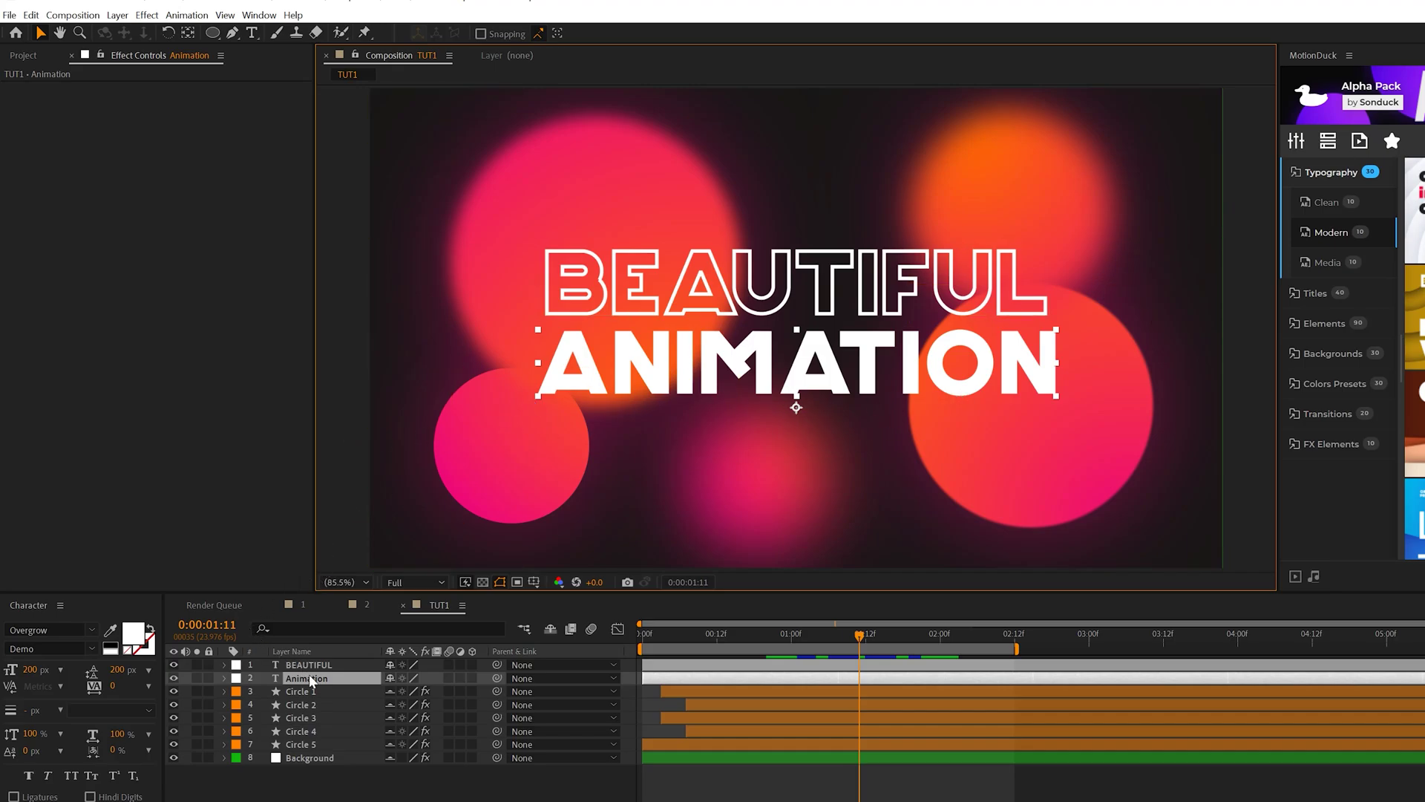
drag(305, 680, 308, 751)
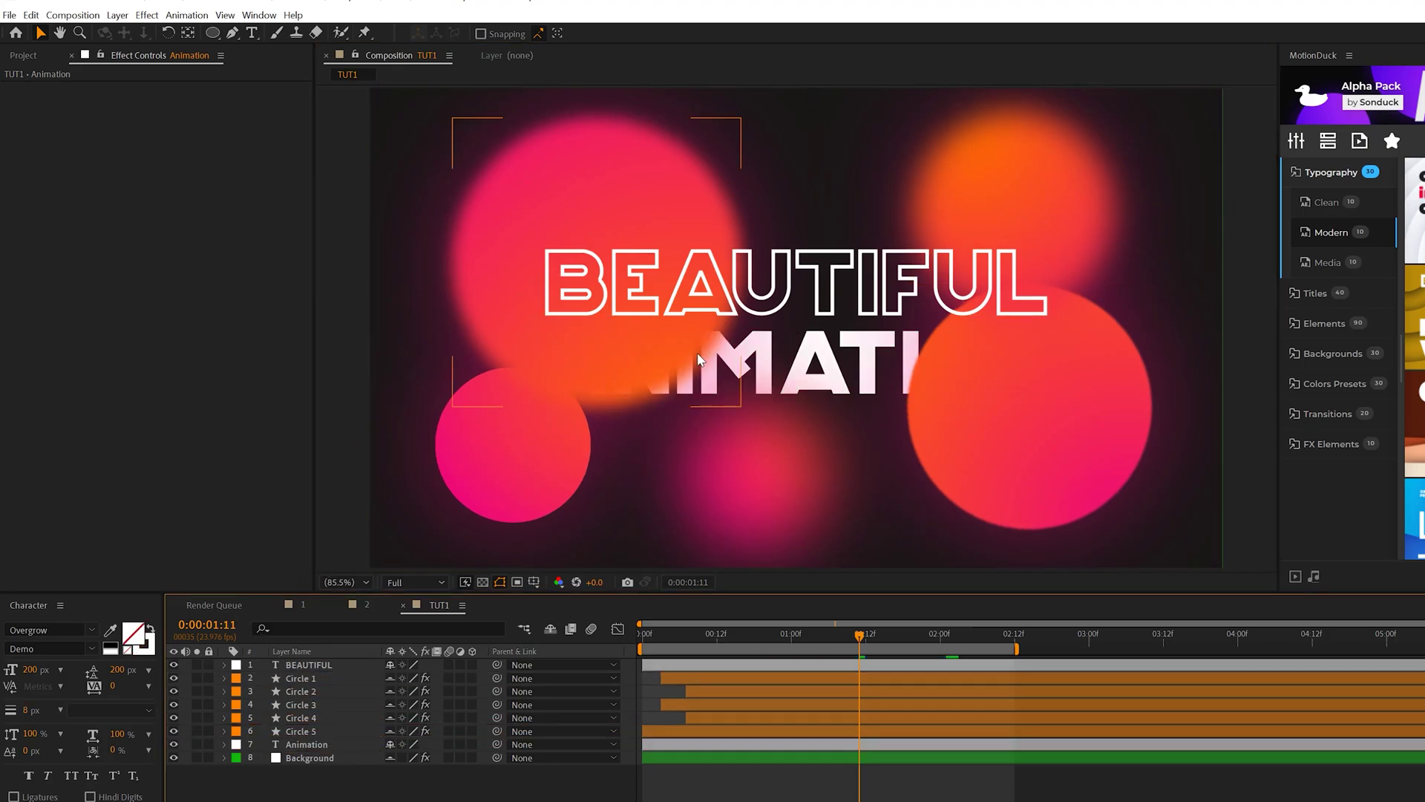
click(553, 193)
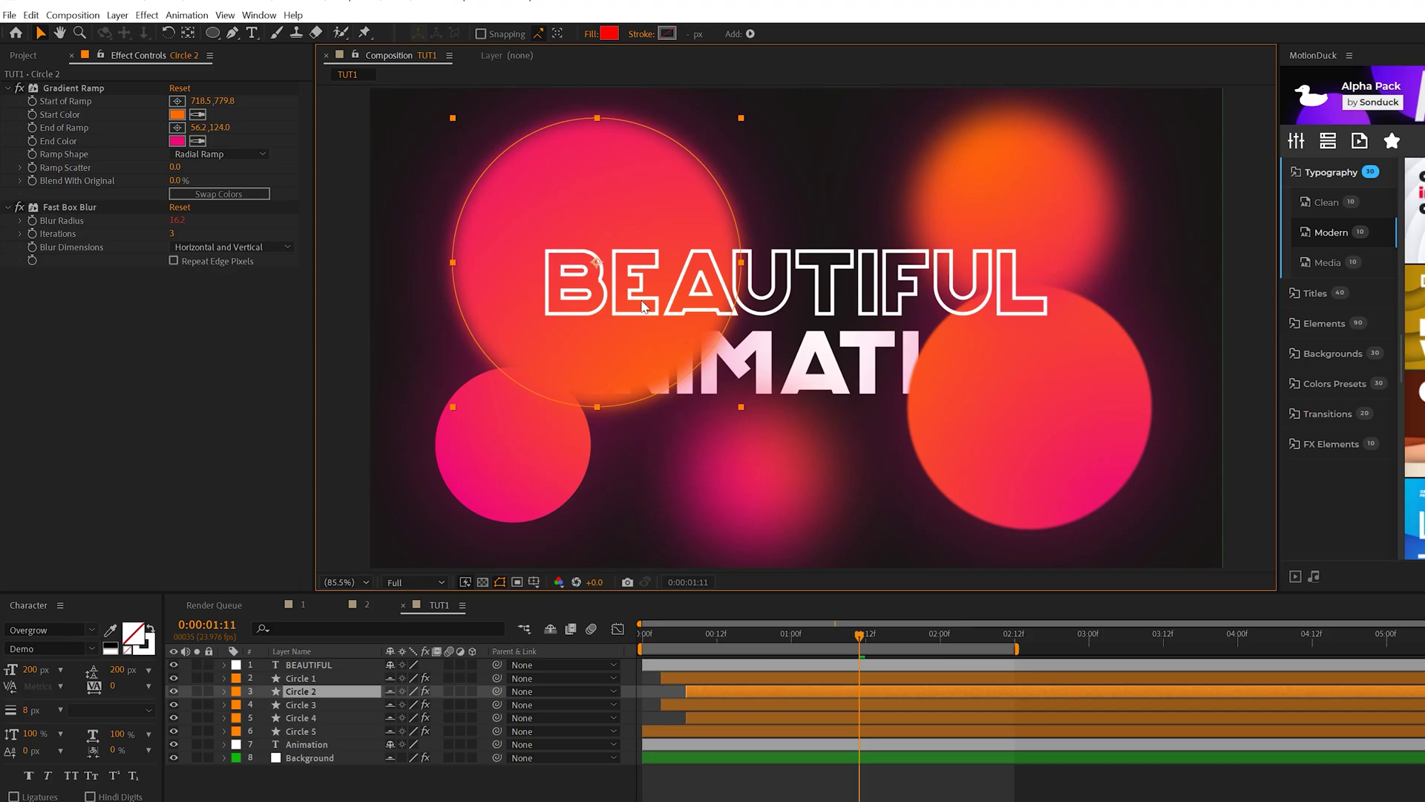
drag(294, 695, 293, 751)
click(1013, 416)
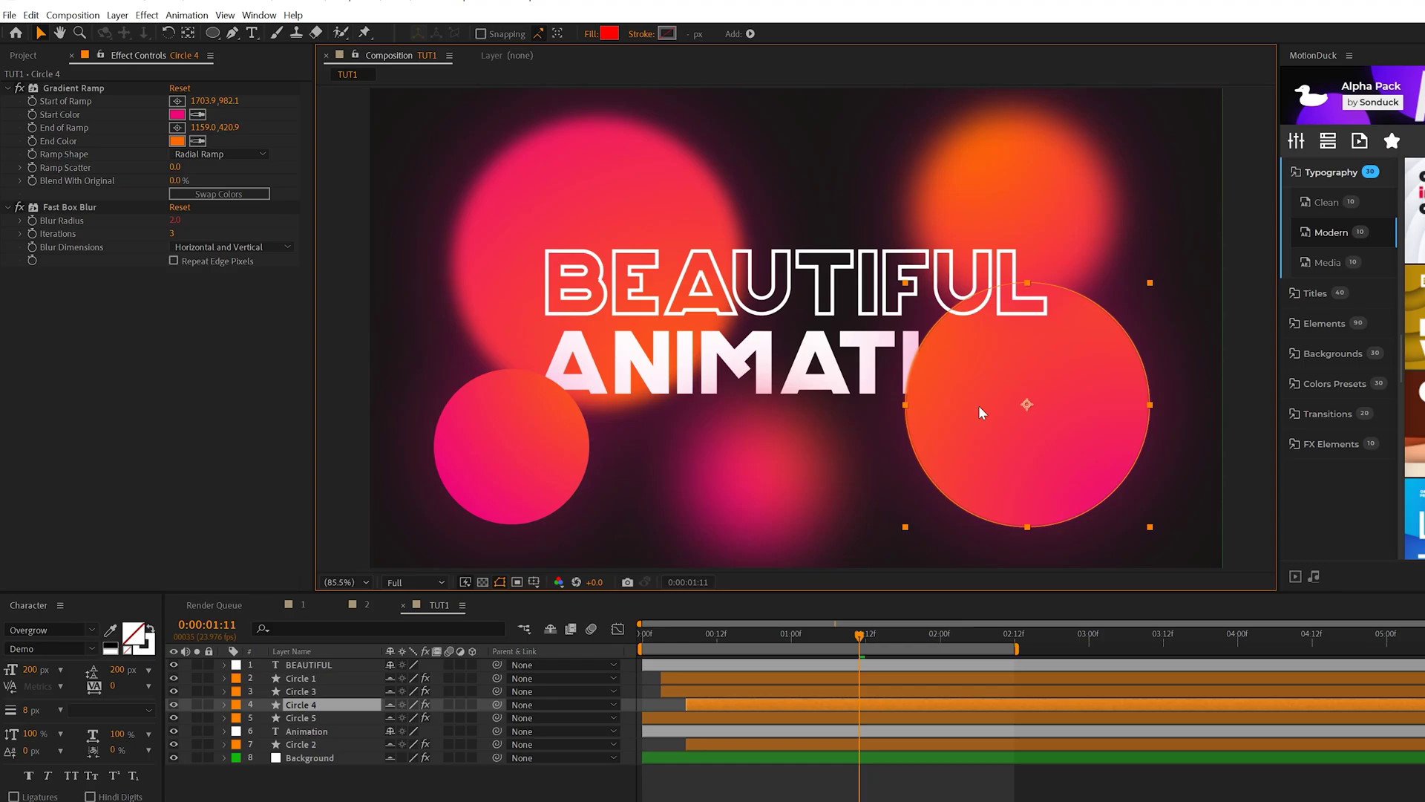
drag(297, 711, 299, 735)
click(534, 445)
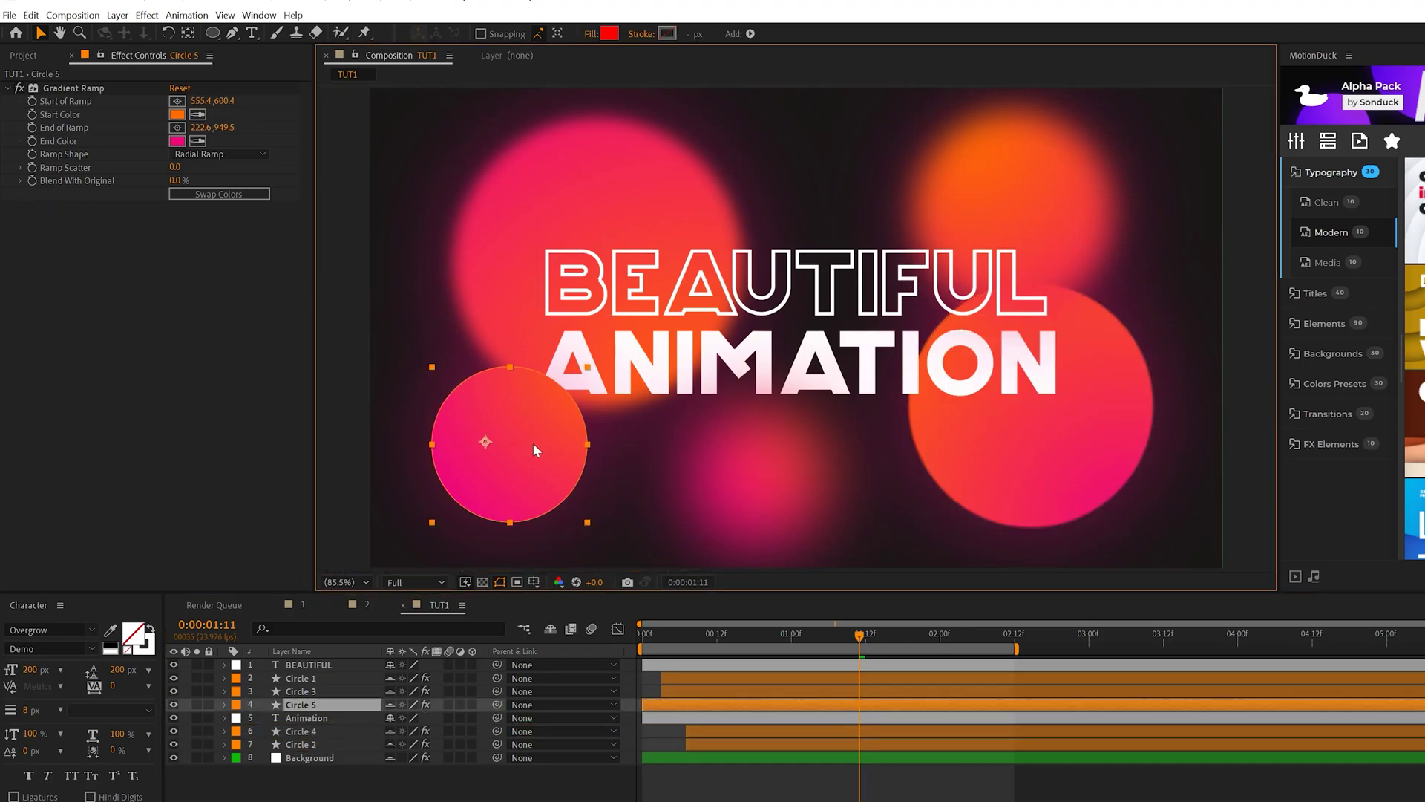
drag(546, 443, 572, 440)
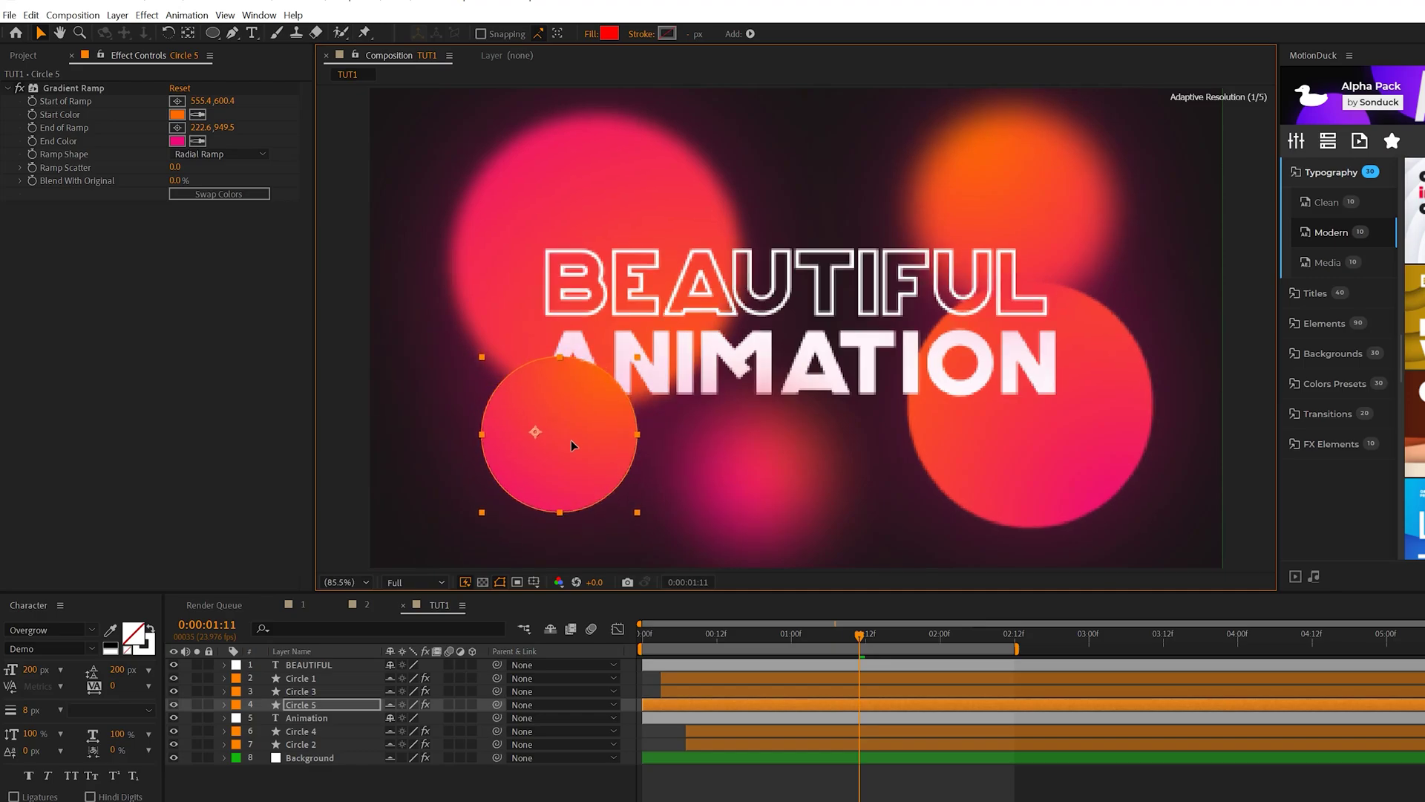
Place BEAUTIFUL beneath Circle 4 and Circle 1 just above Background.
click(825, 290)
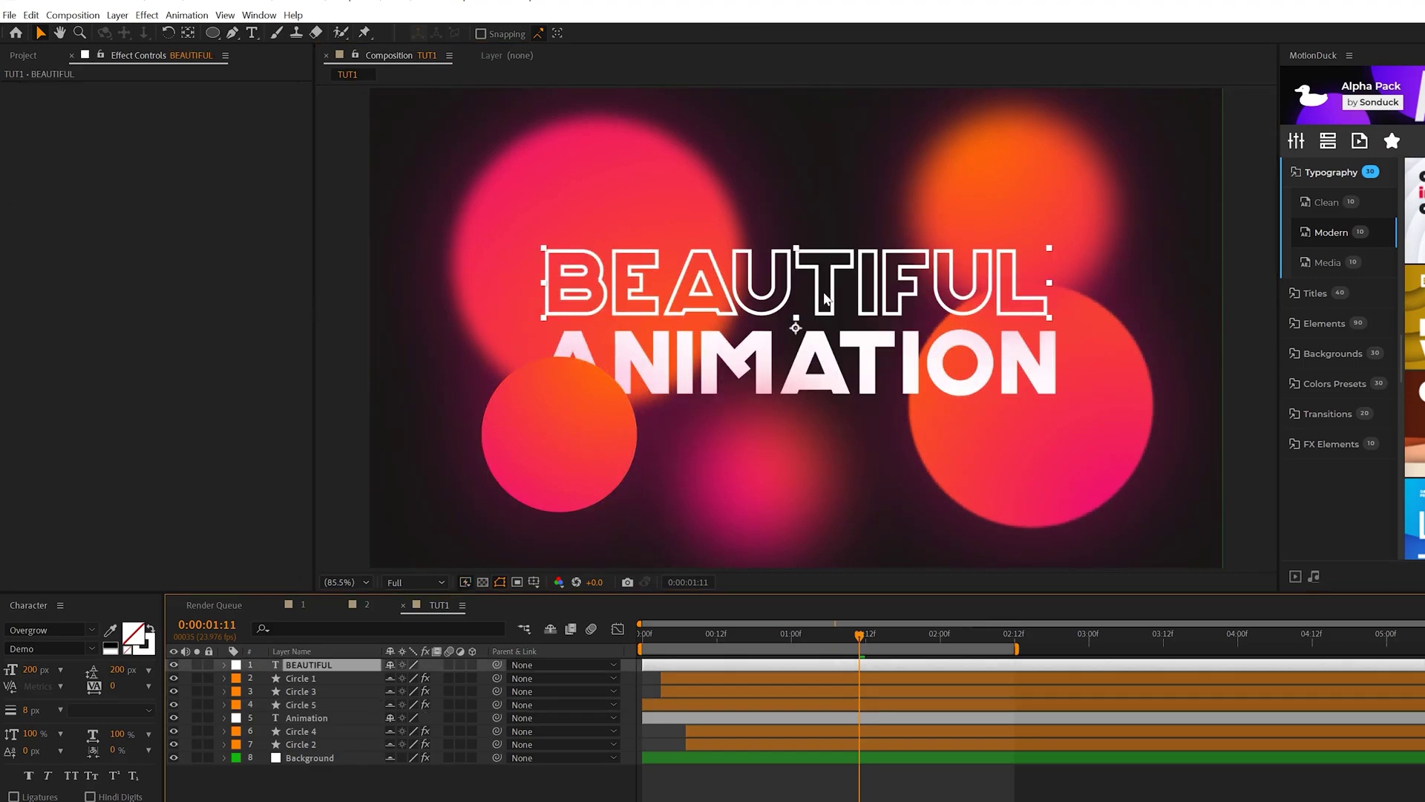
click(1091, 430)
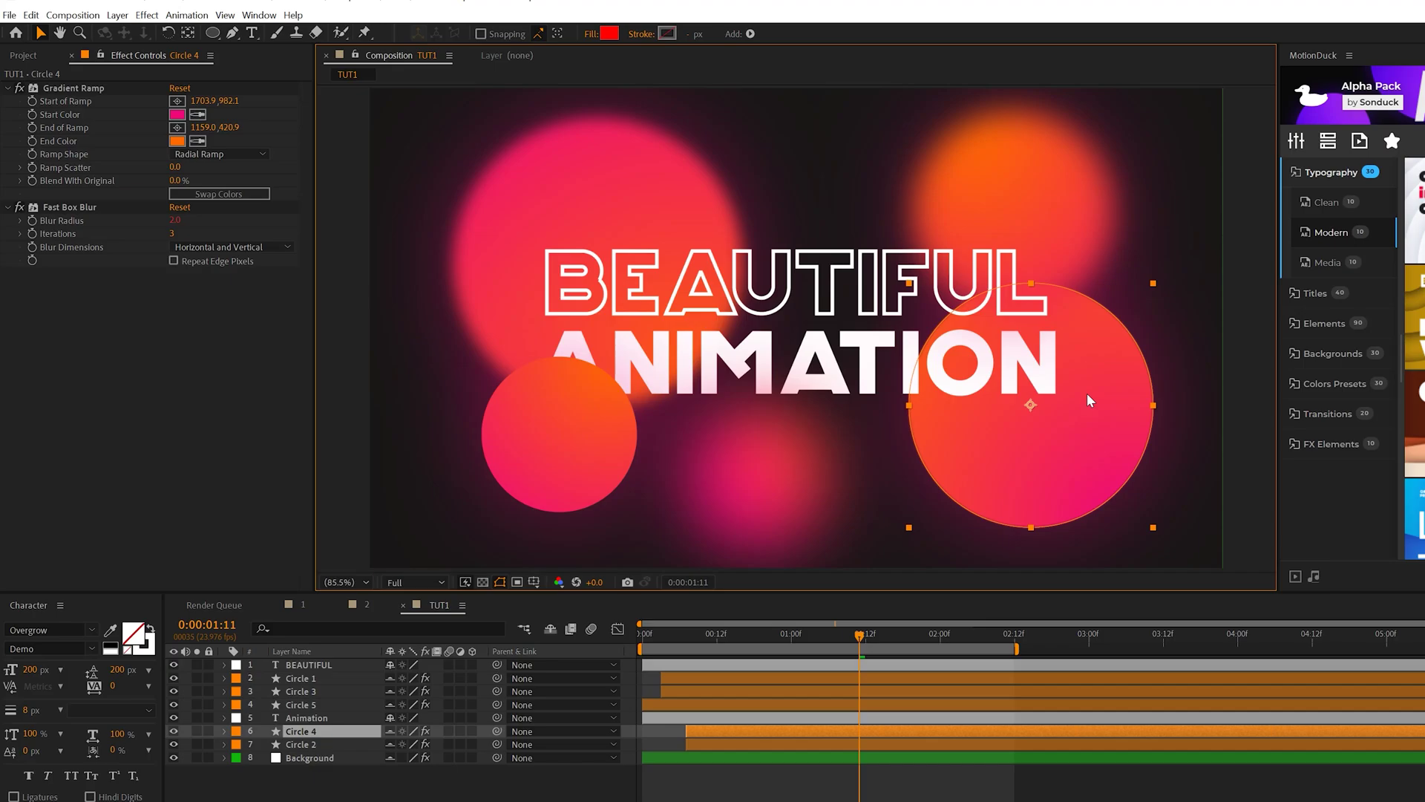
drag(302, 666, 293, 736)
click(1038, 207)
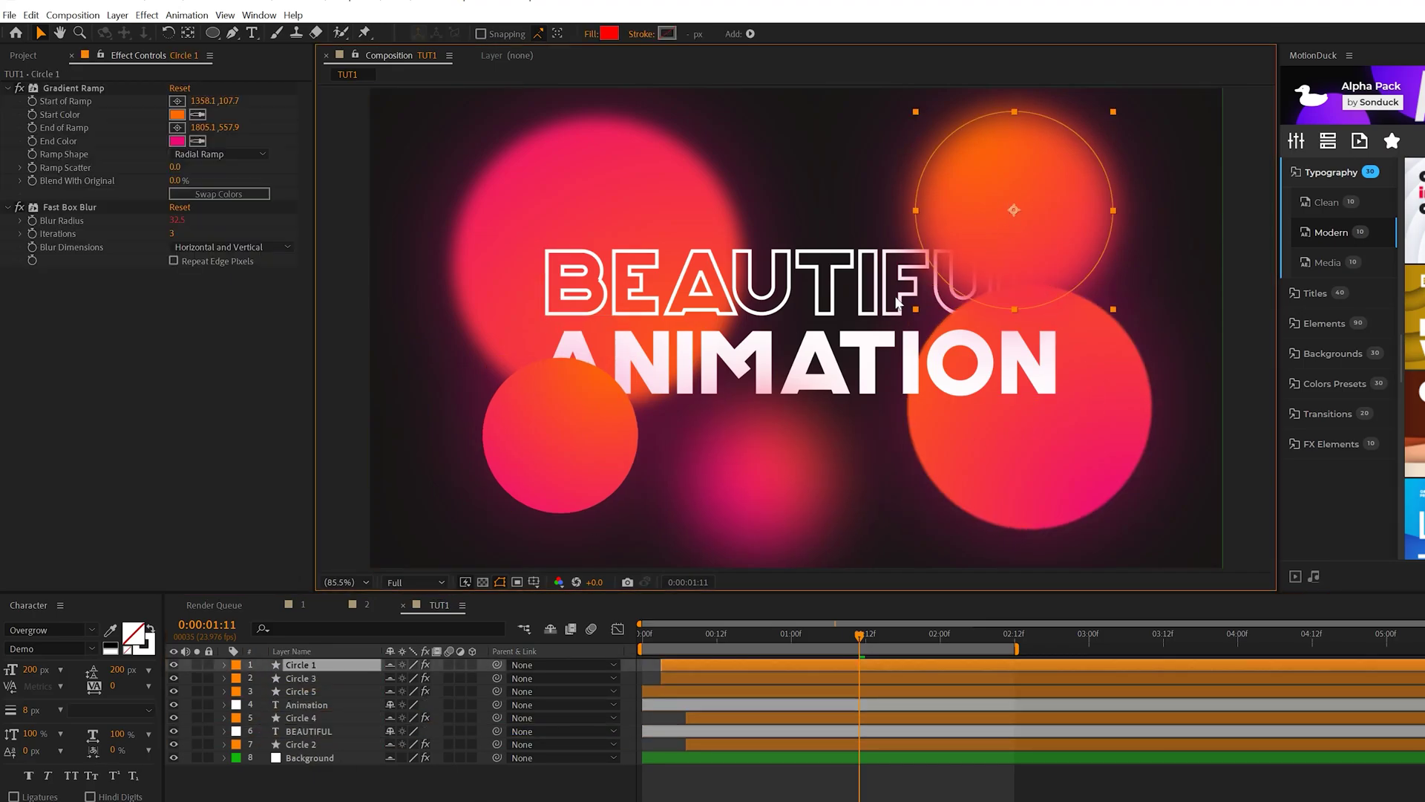
drag(287, 669, 280, 751)
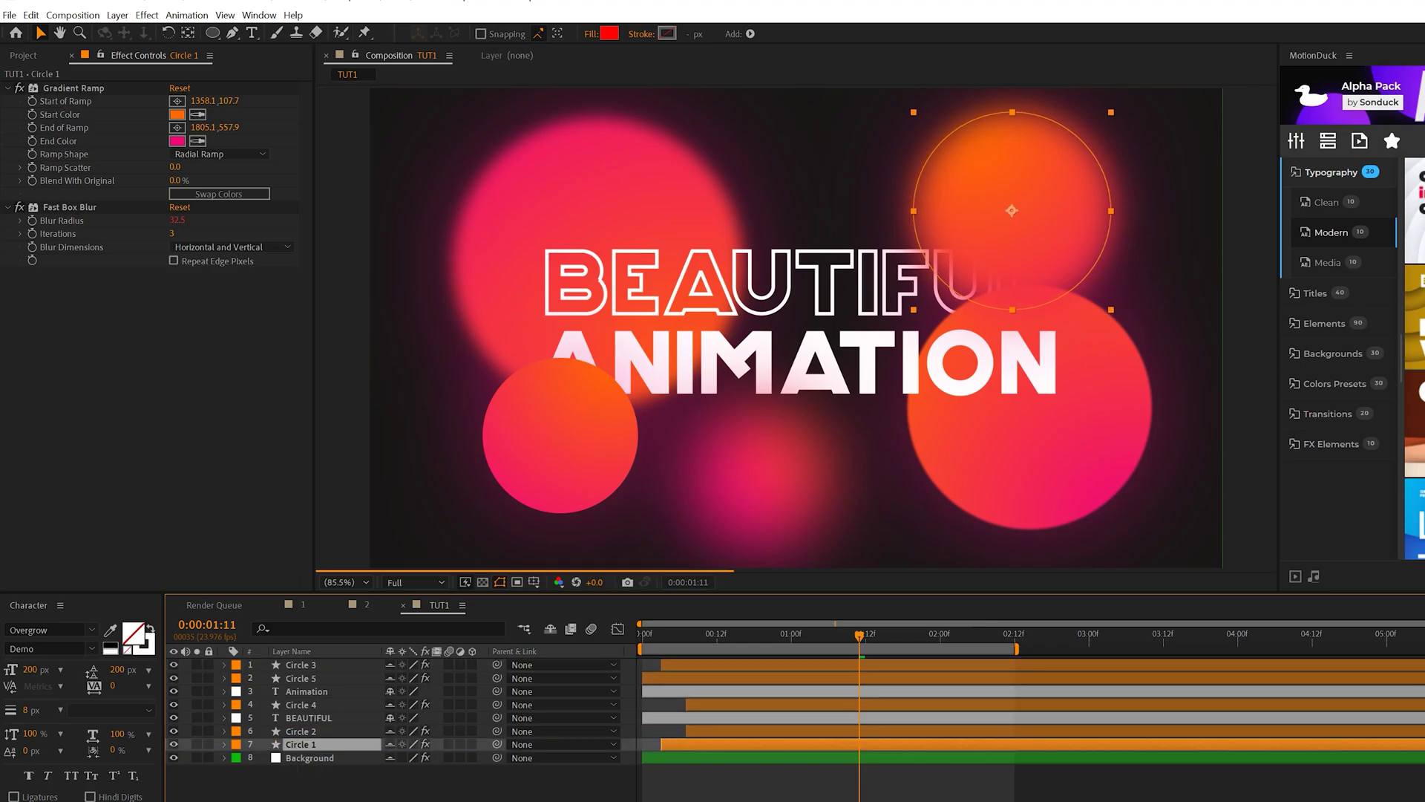
click(388, 785)
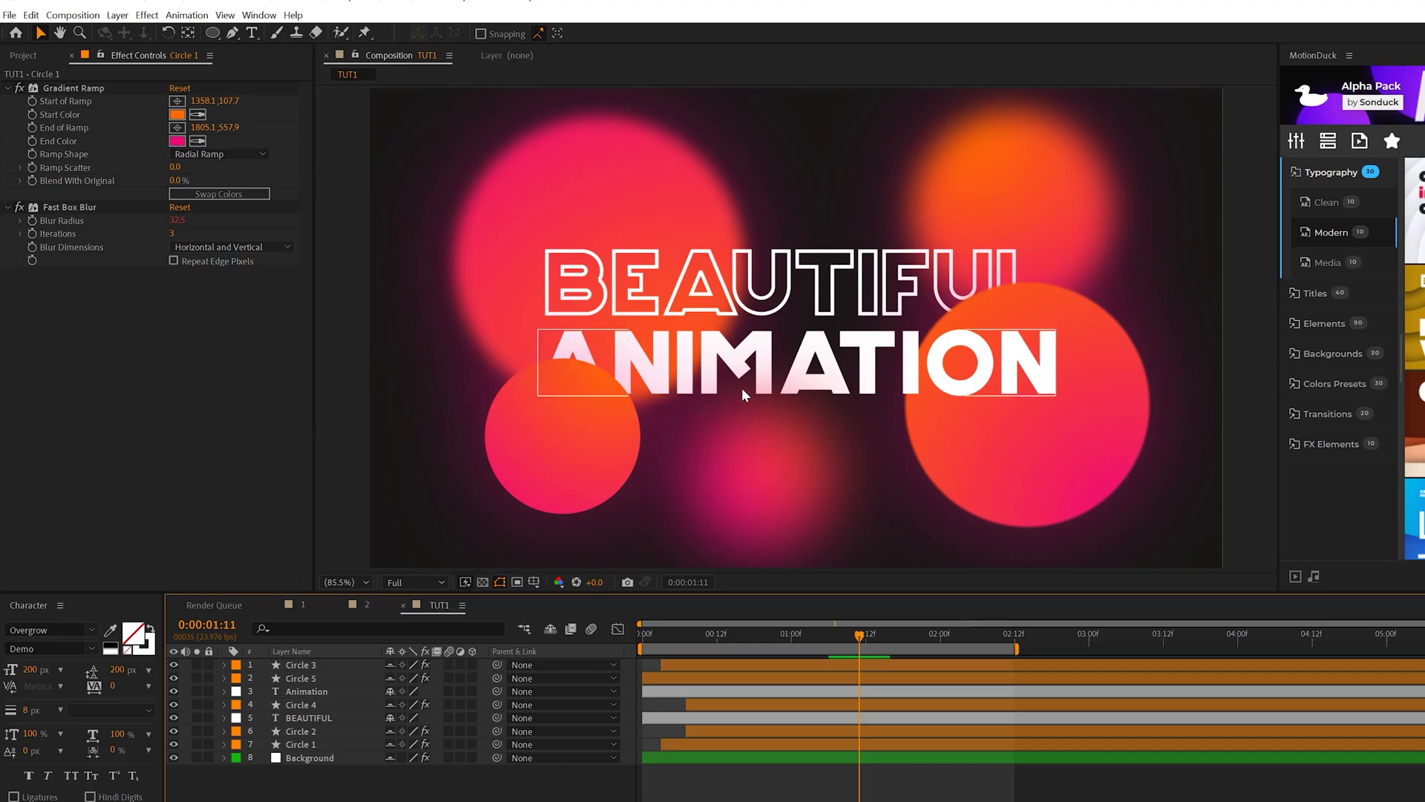
Give Circle 5 a pink Drop Shadow angled upper right, 50% opacity, distance 5, softness 200.
click(568, 455)
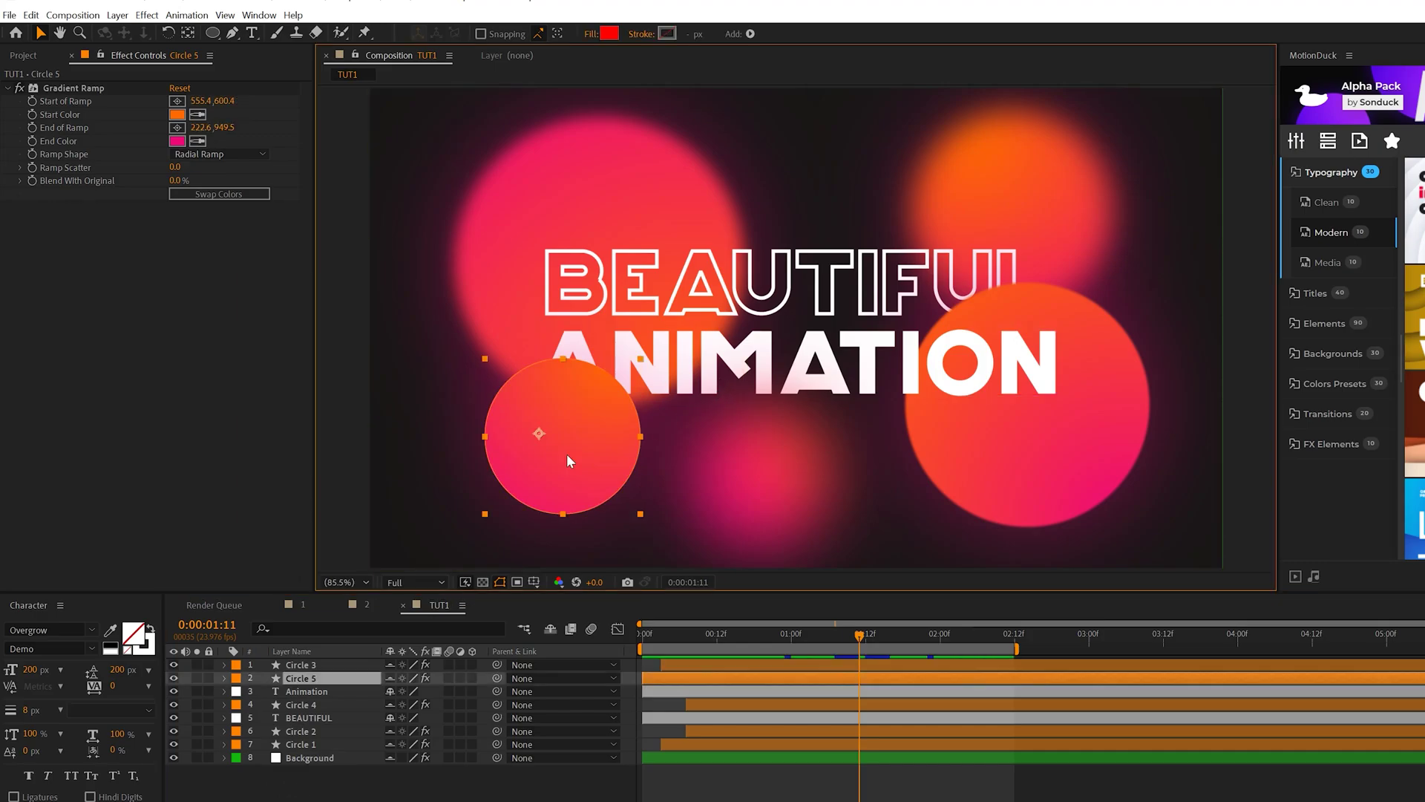
click(147, 15)
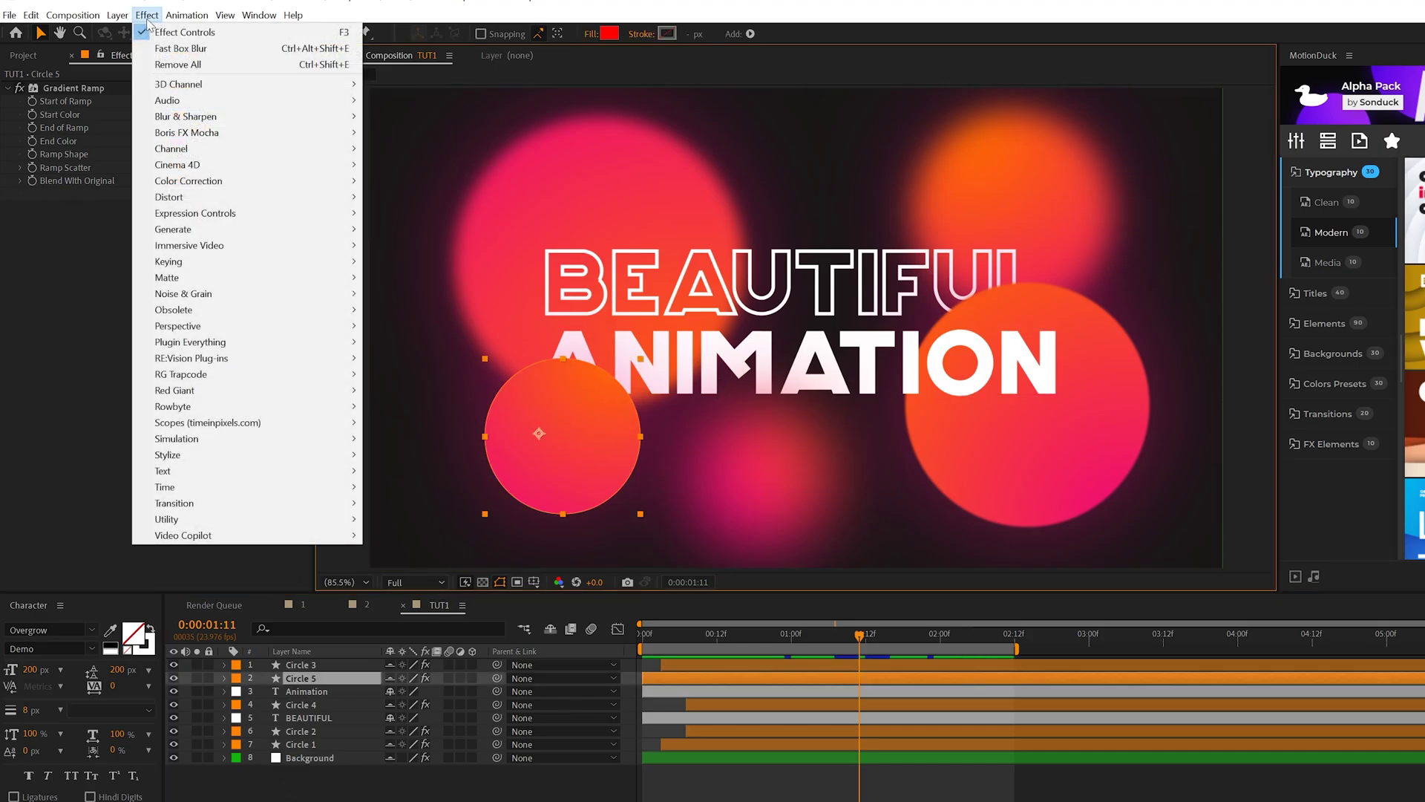
mouse_move(179, 327)
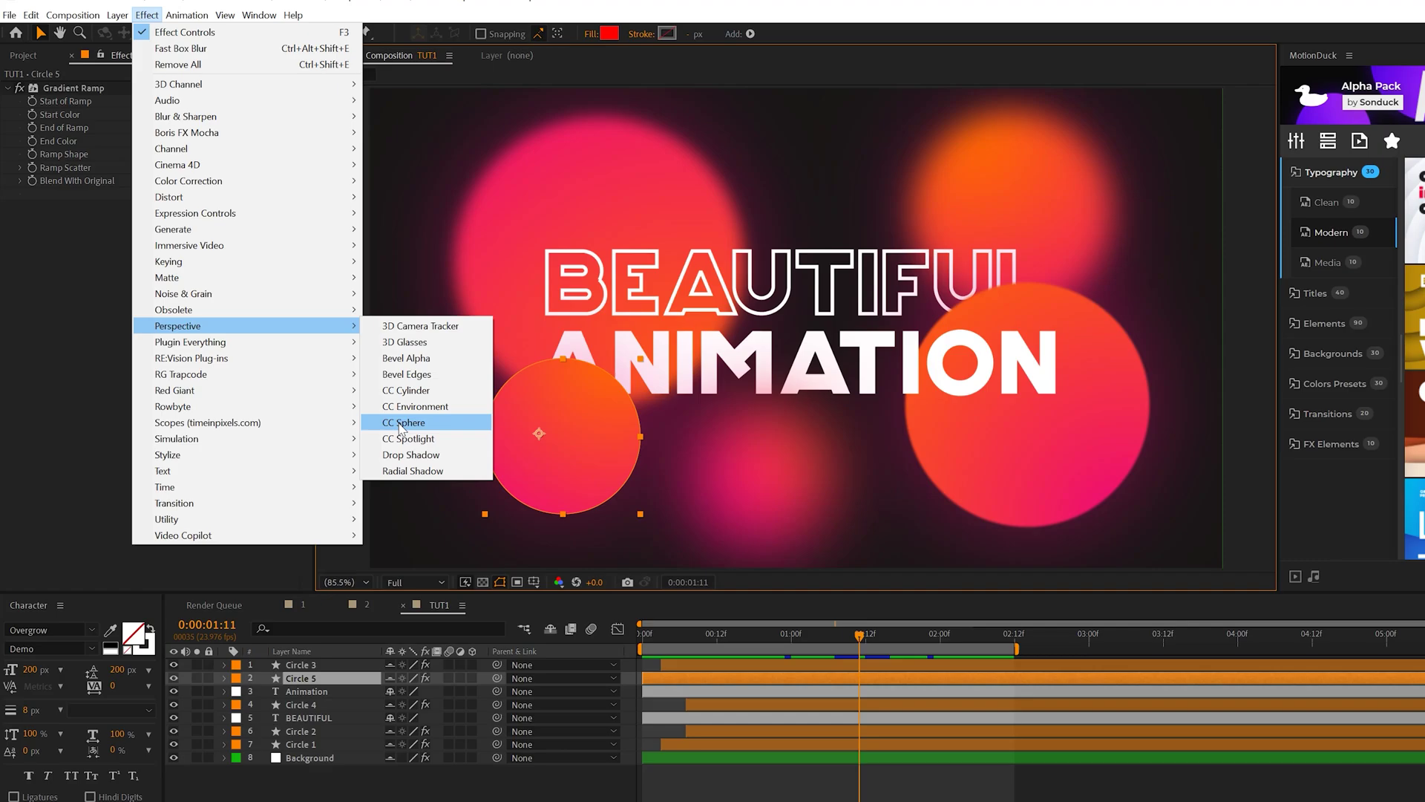
click(411, 455)
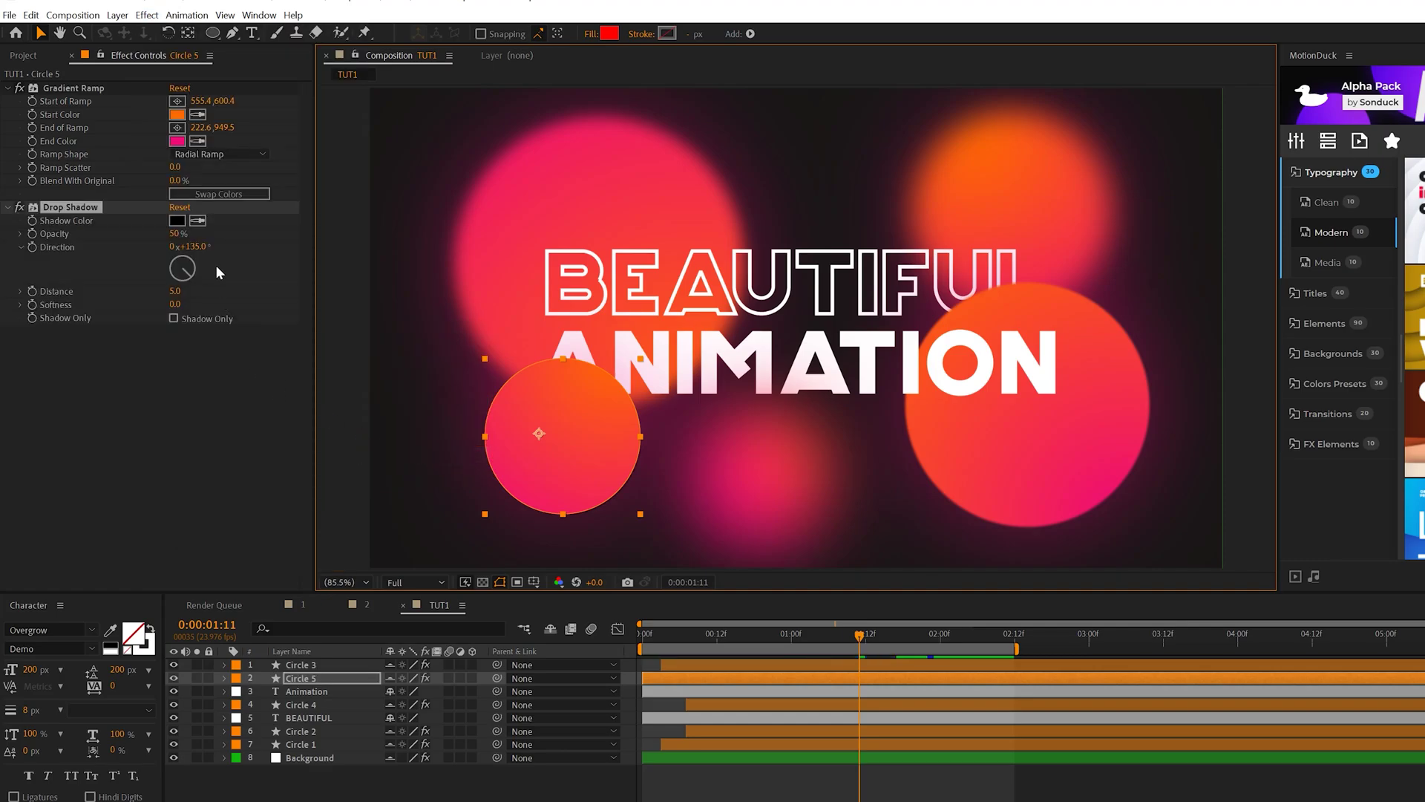
click(199, 221)
click(178, 142)
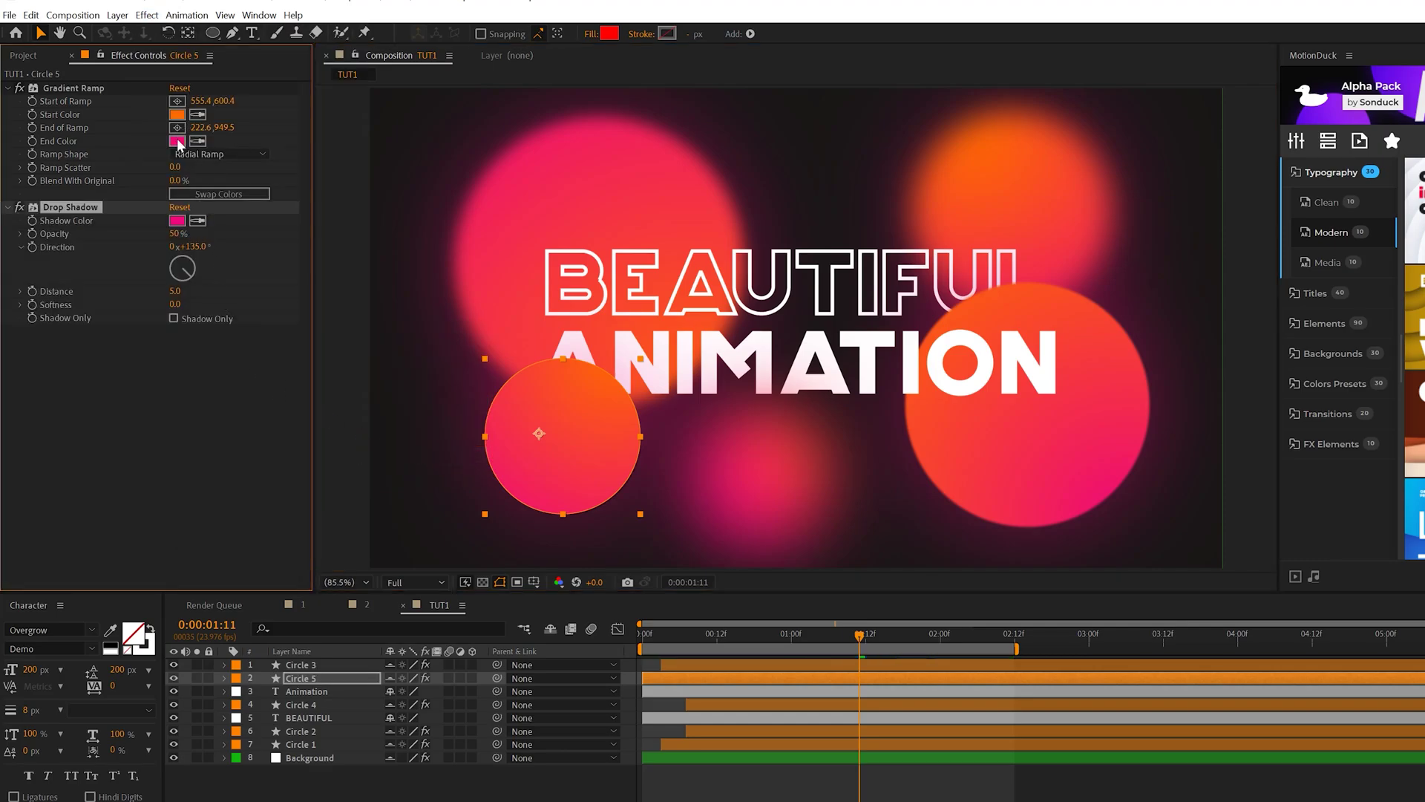
drag(190, 271, 193, 265)
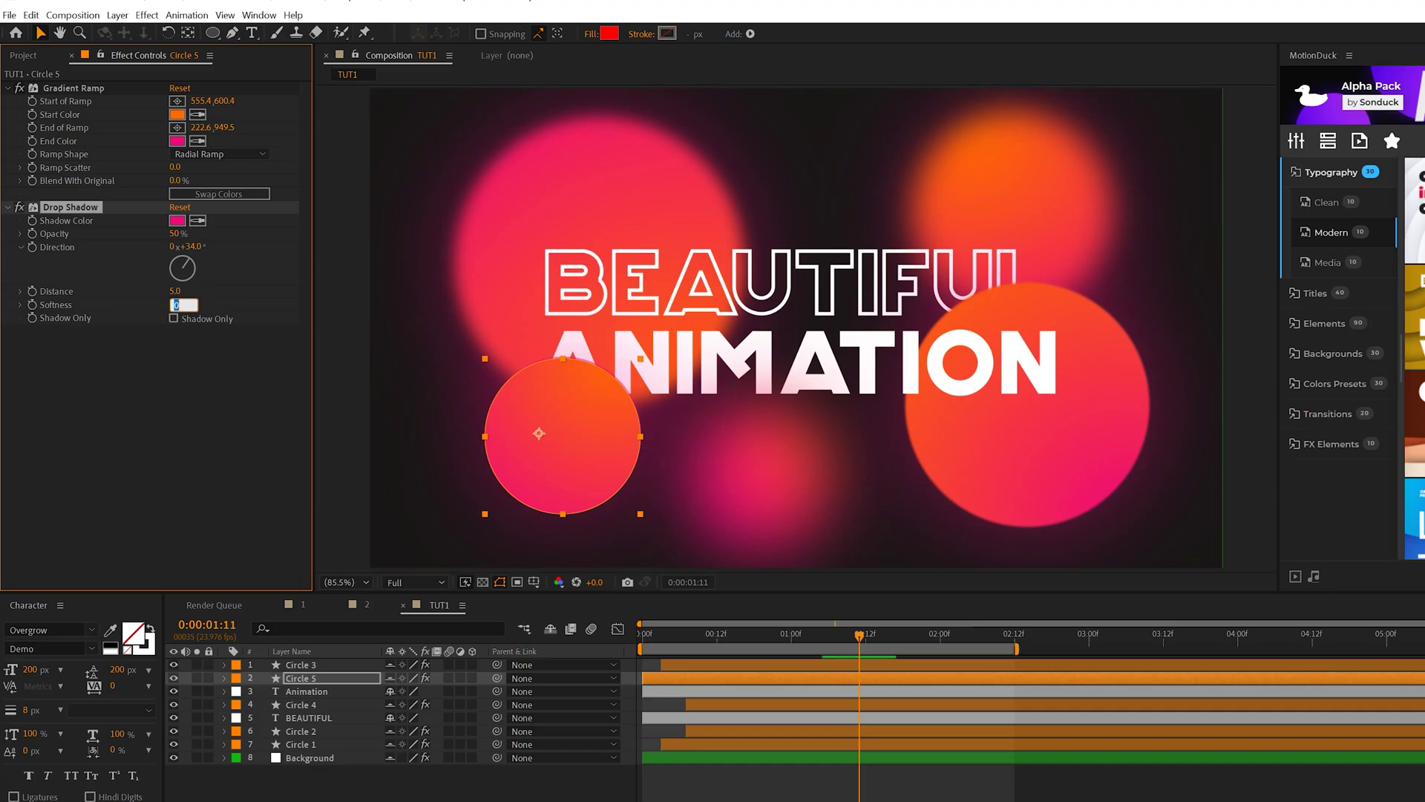
text(200)
key(Return)
Toggle the shadow off and on to compare, fit the viewer, and select the Drop Shadow effect.
scroll(742, 327, up, 5)
scroll(630, 304, left, 10)
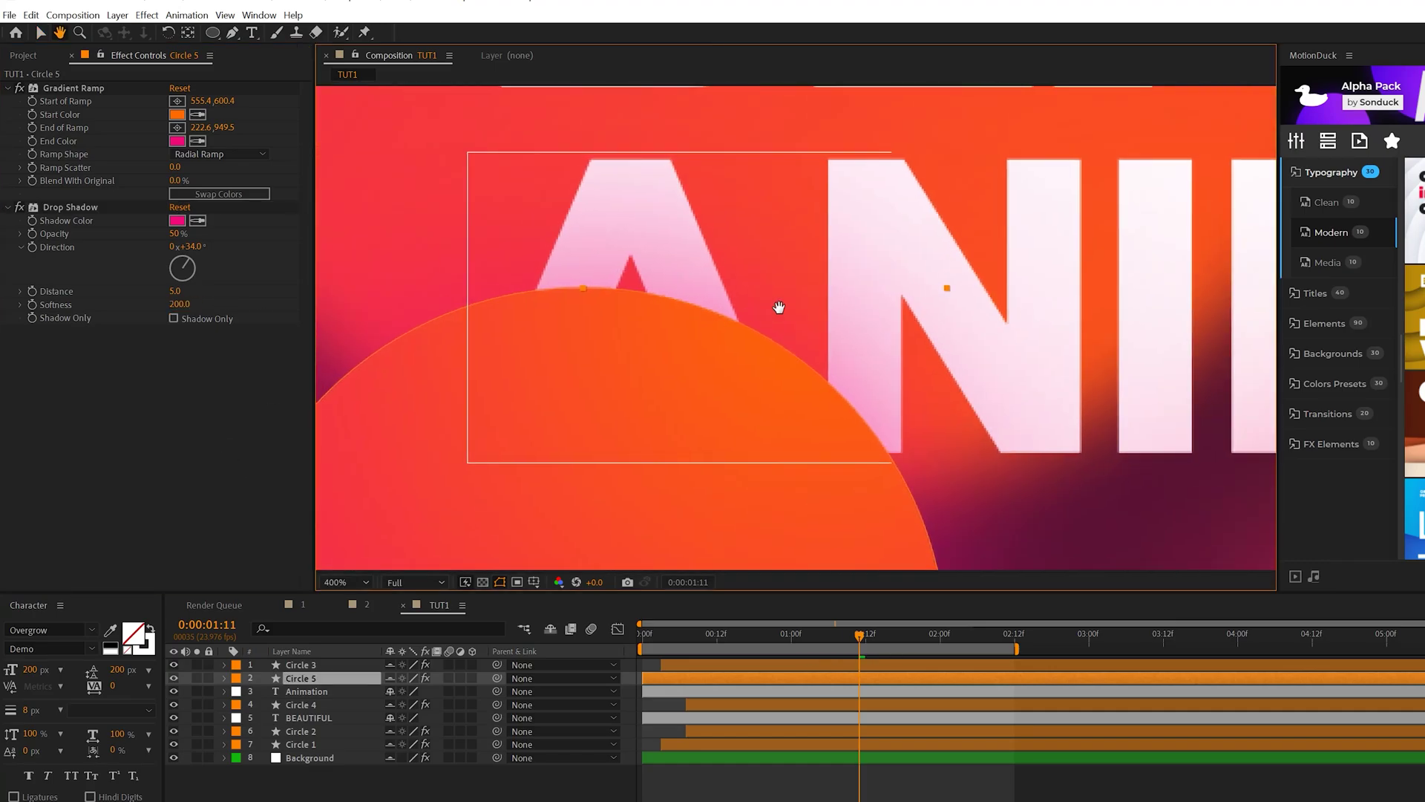
key(v)
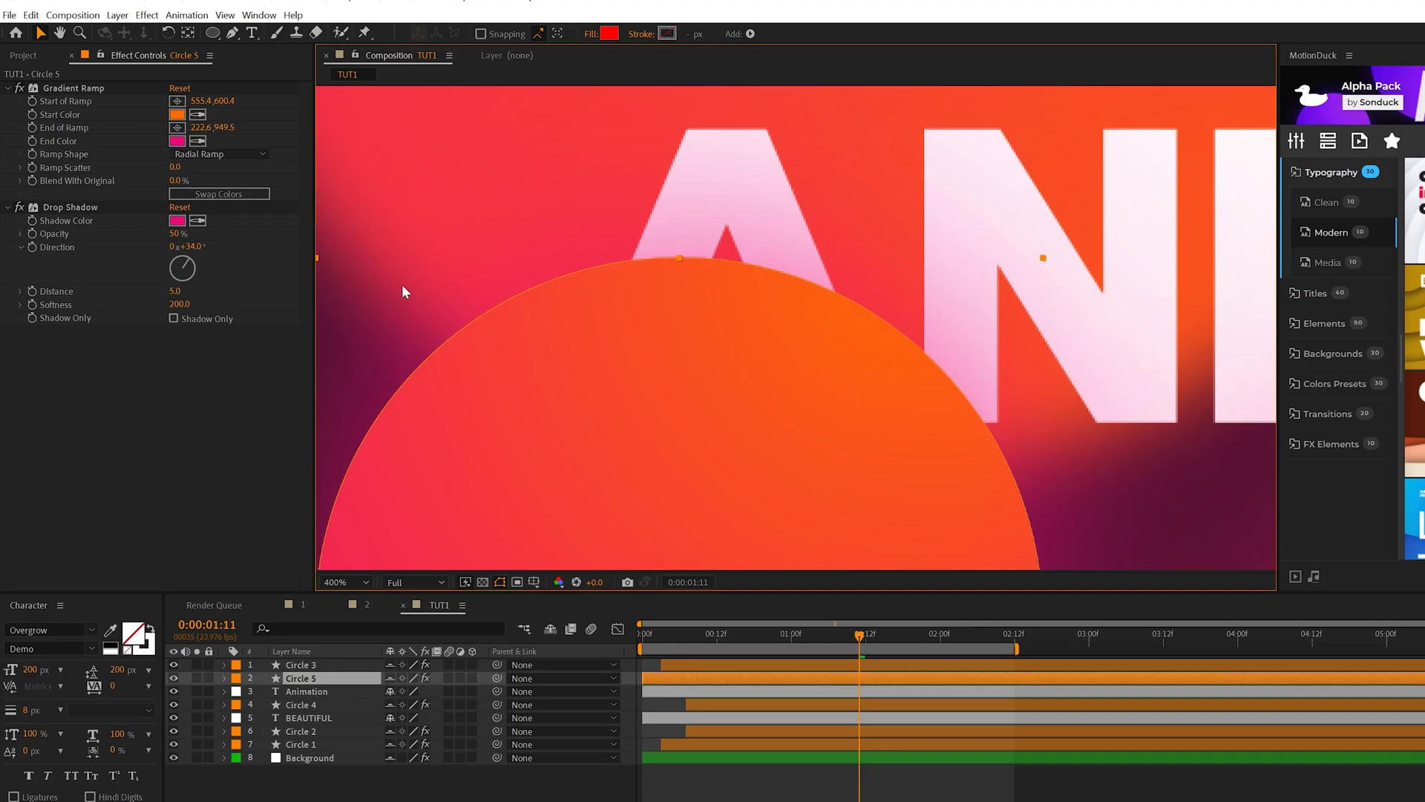
click(21, 208)
click(20, 208)
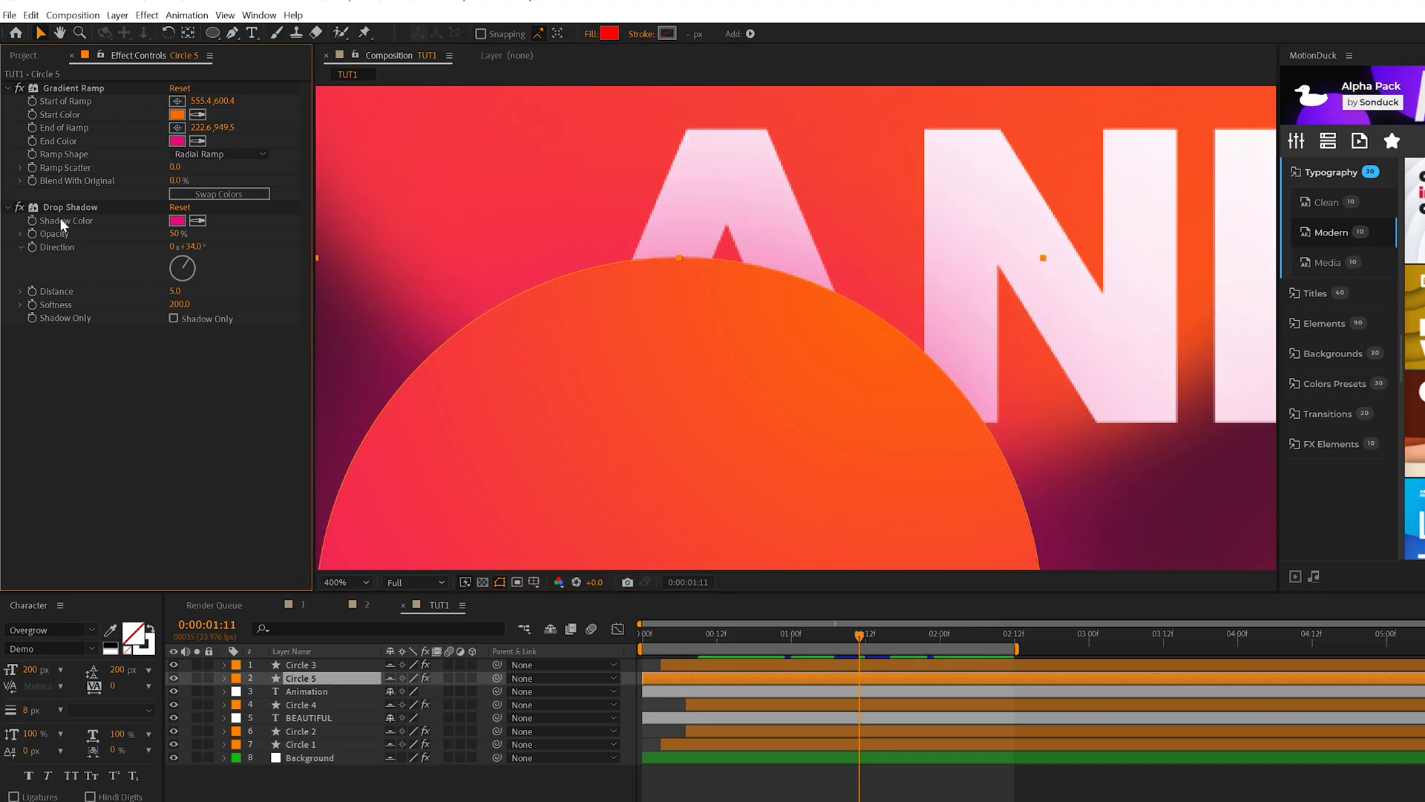
key(comma)
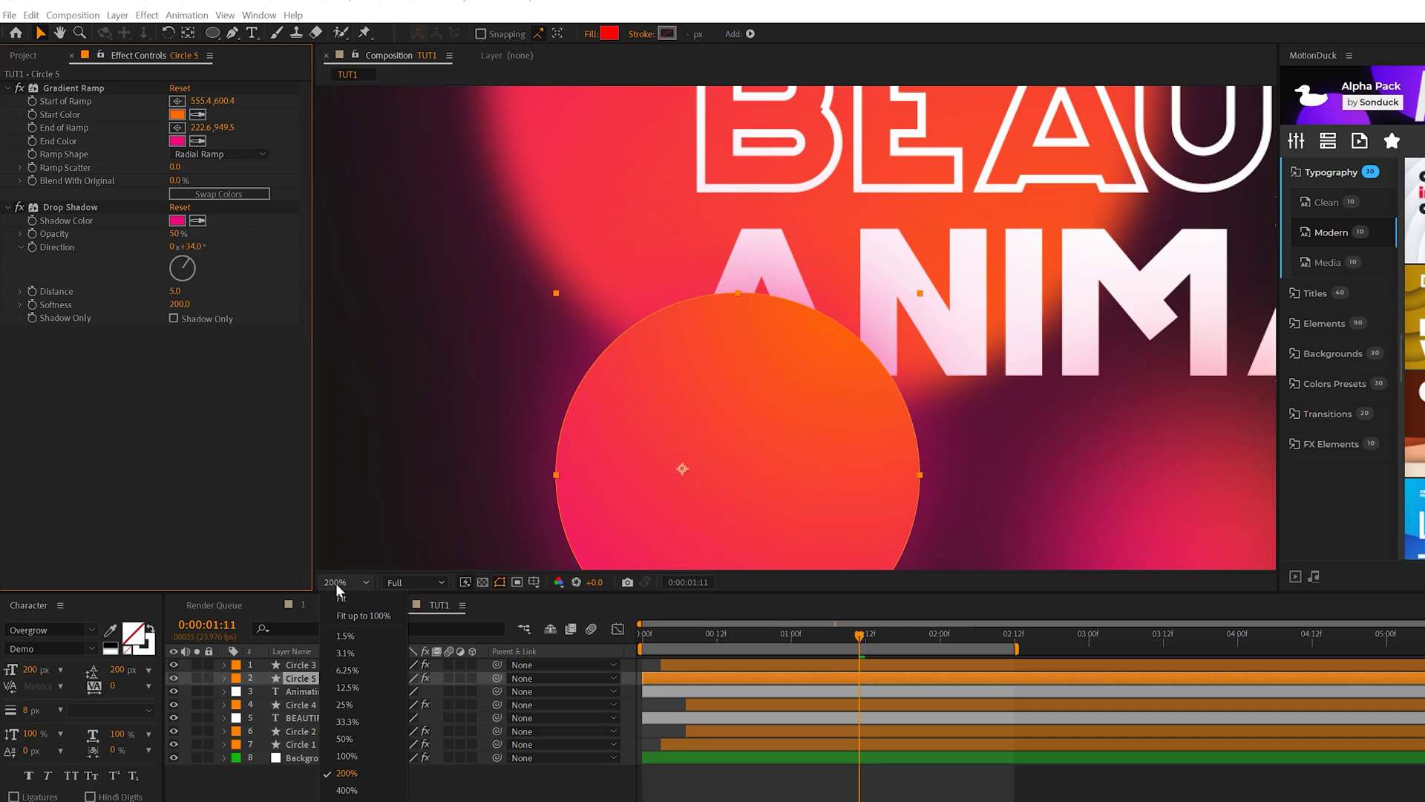
click(336, 582)
click(277, 448)
click(58, 208)
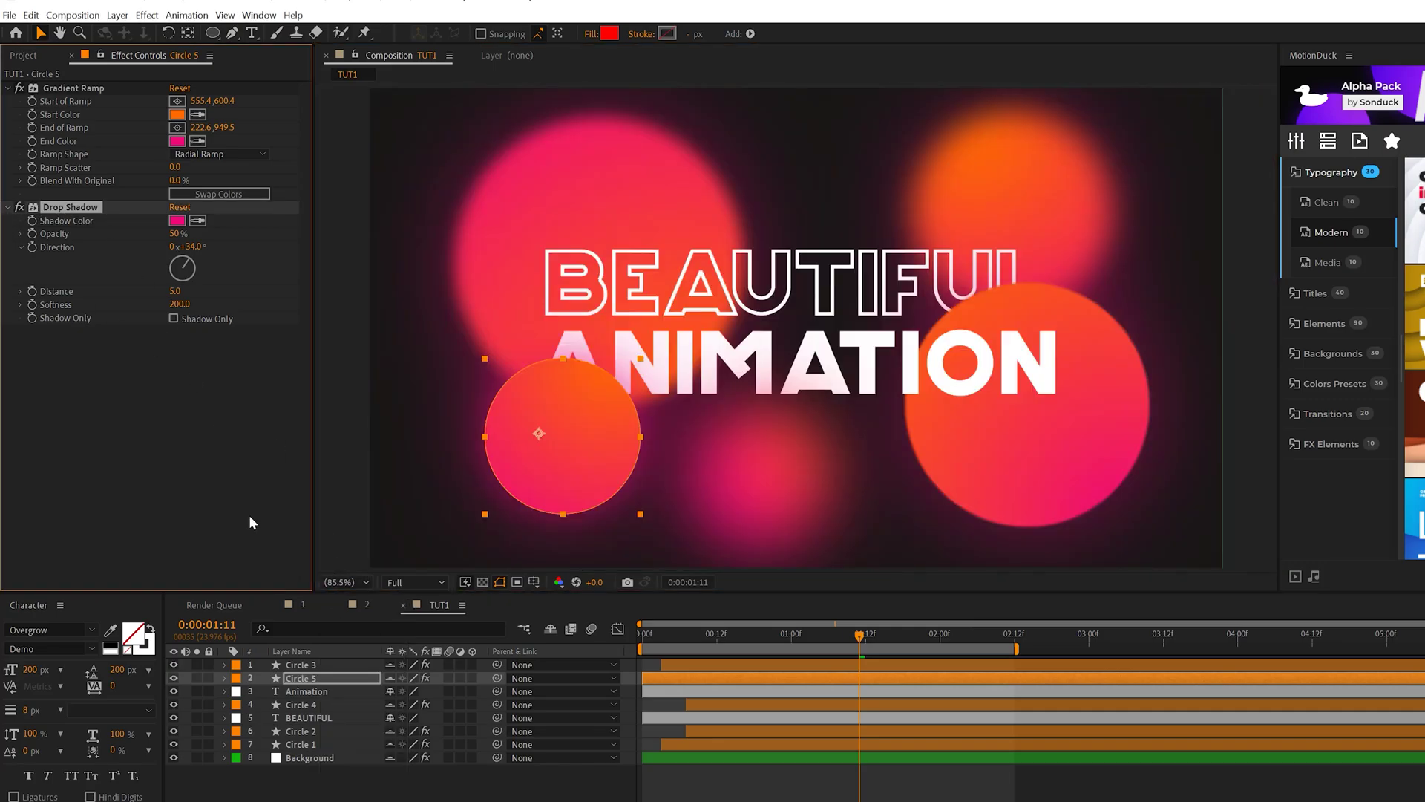
Paste the Drop Shadow onto Circle 4, angle it to 93°, and check Circles 3, 2 and 1.
click(301, 664)
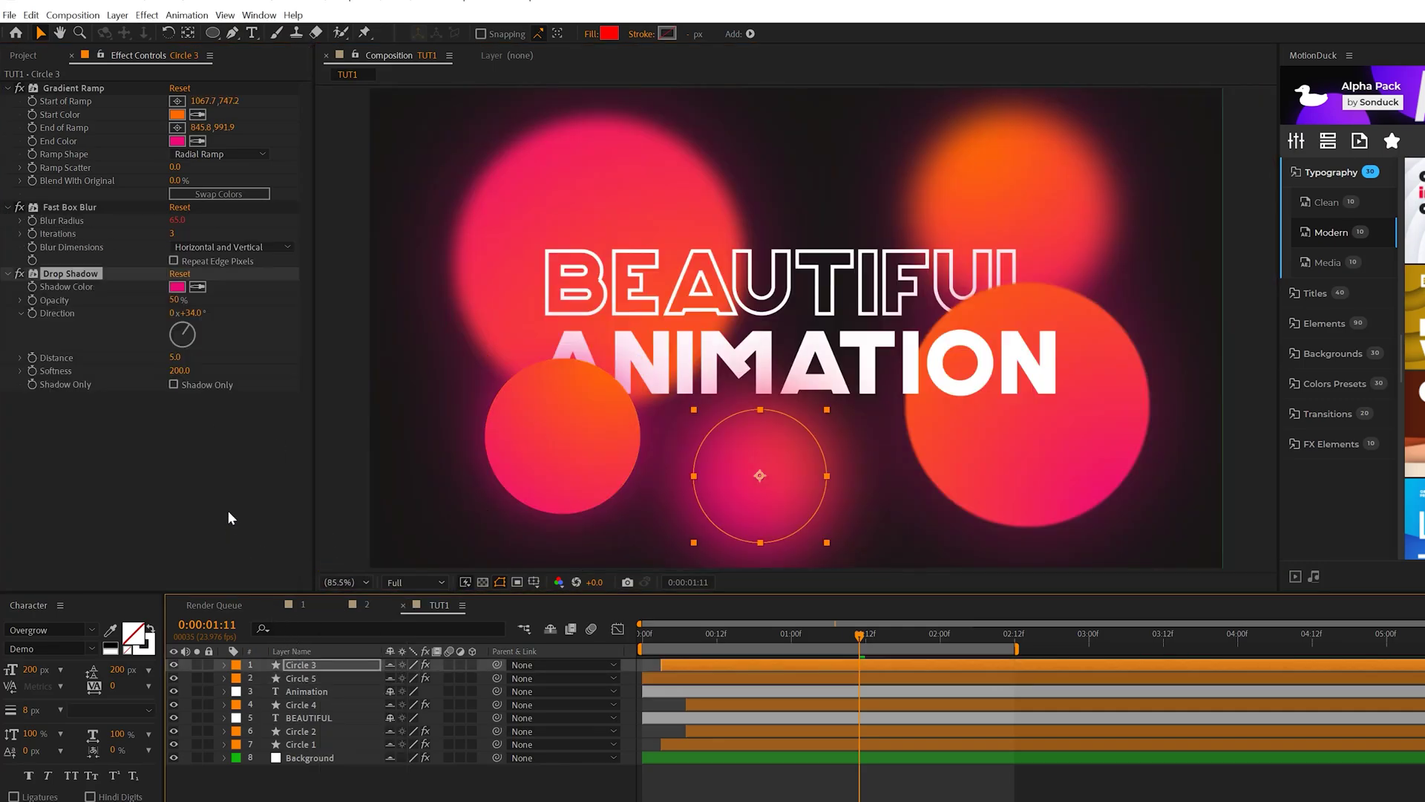
click(305, 704)
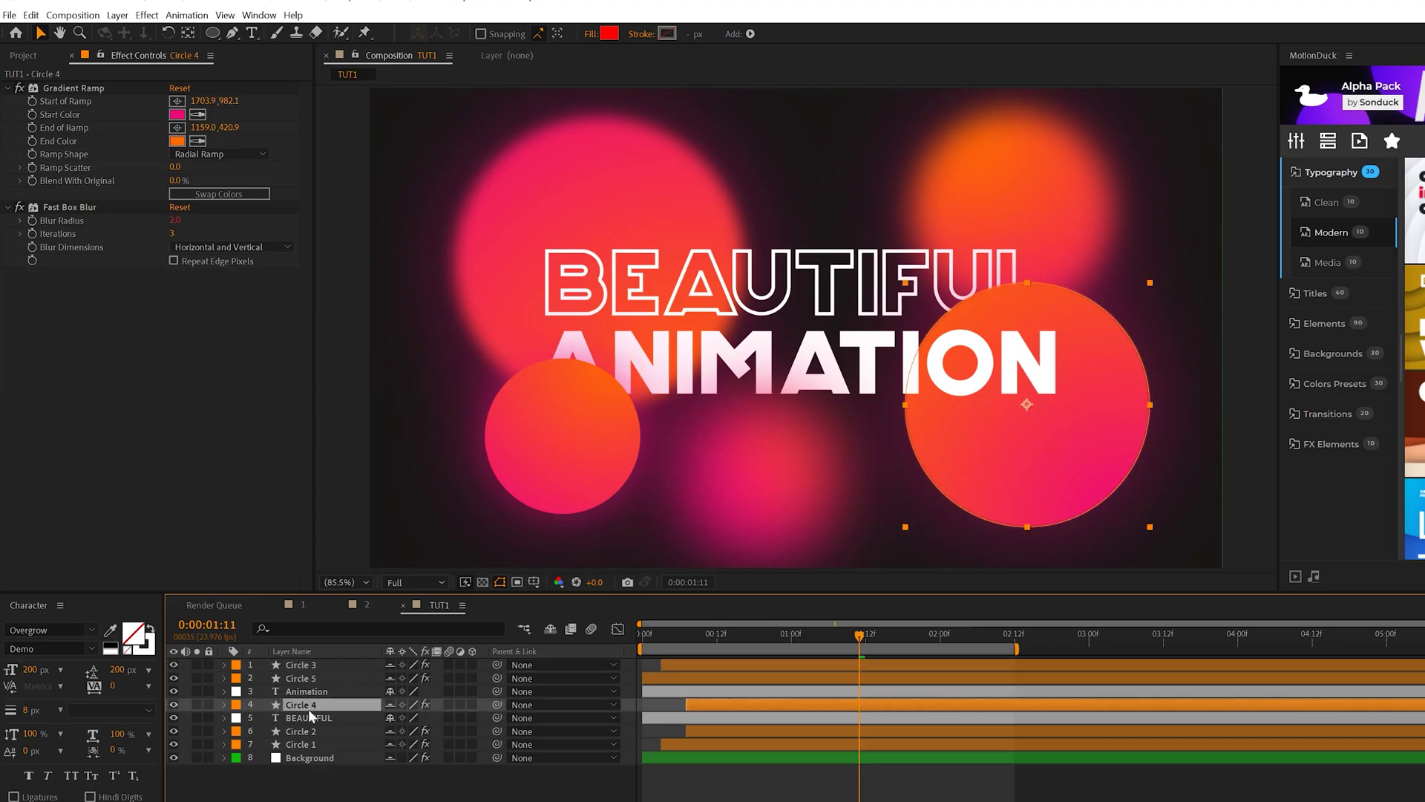
key(ctrl+v)
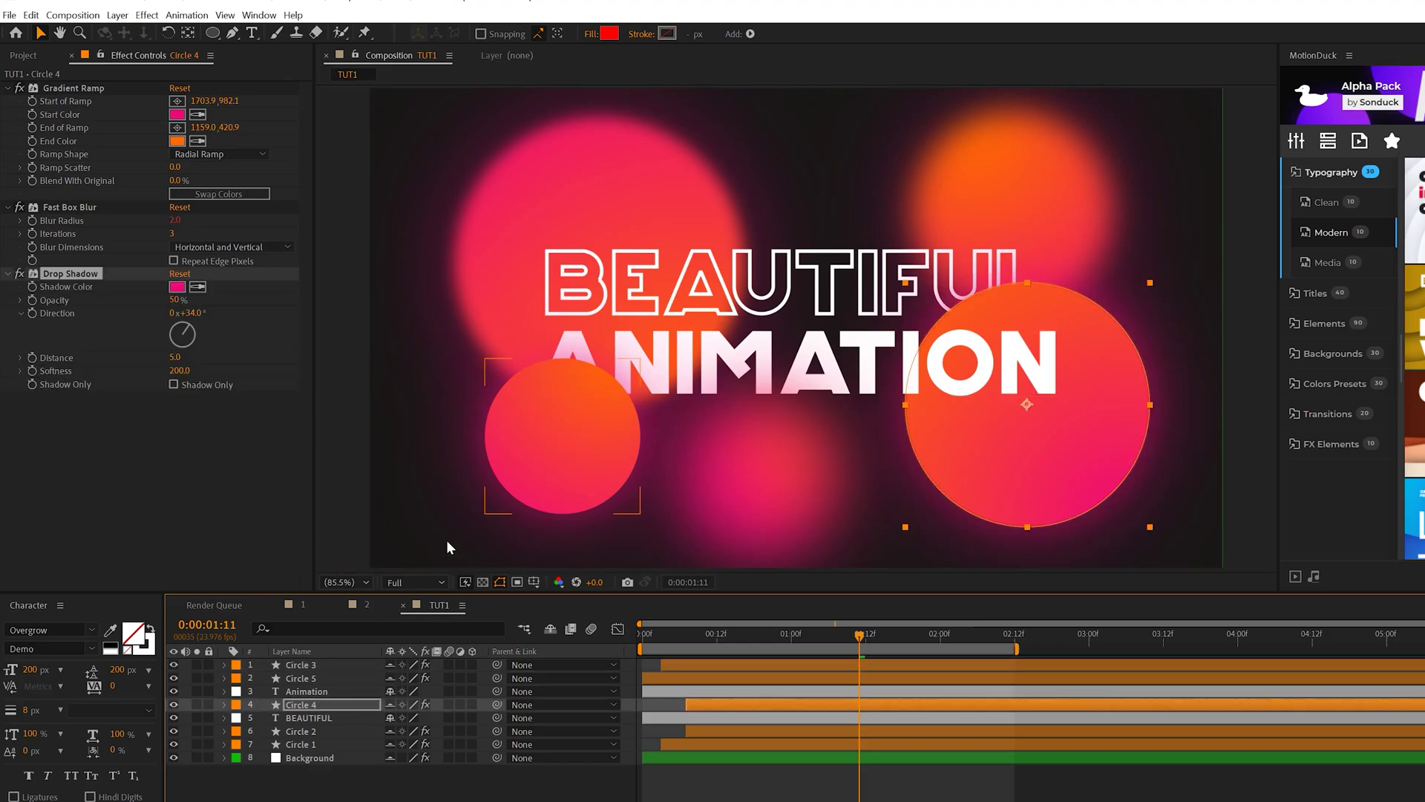
drag(189, 334, 177, 329)
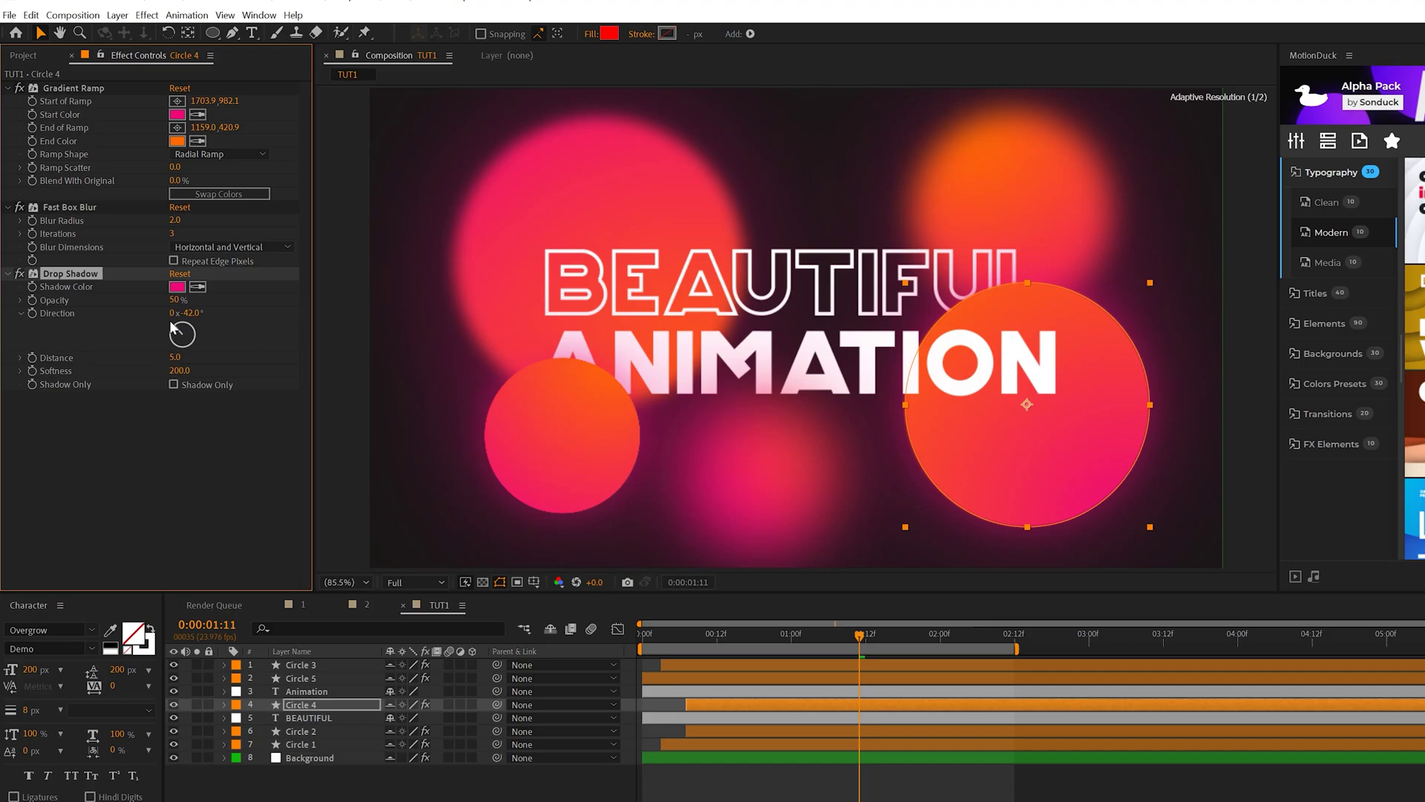
key(period)
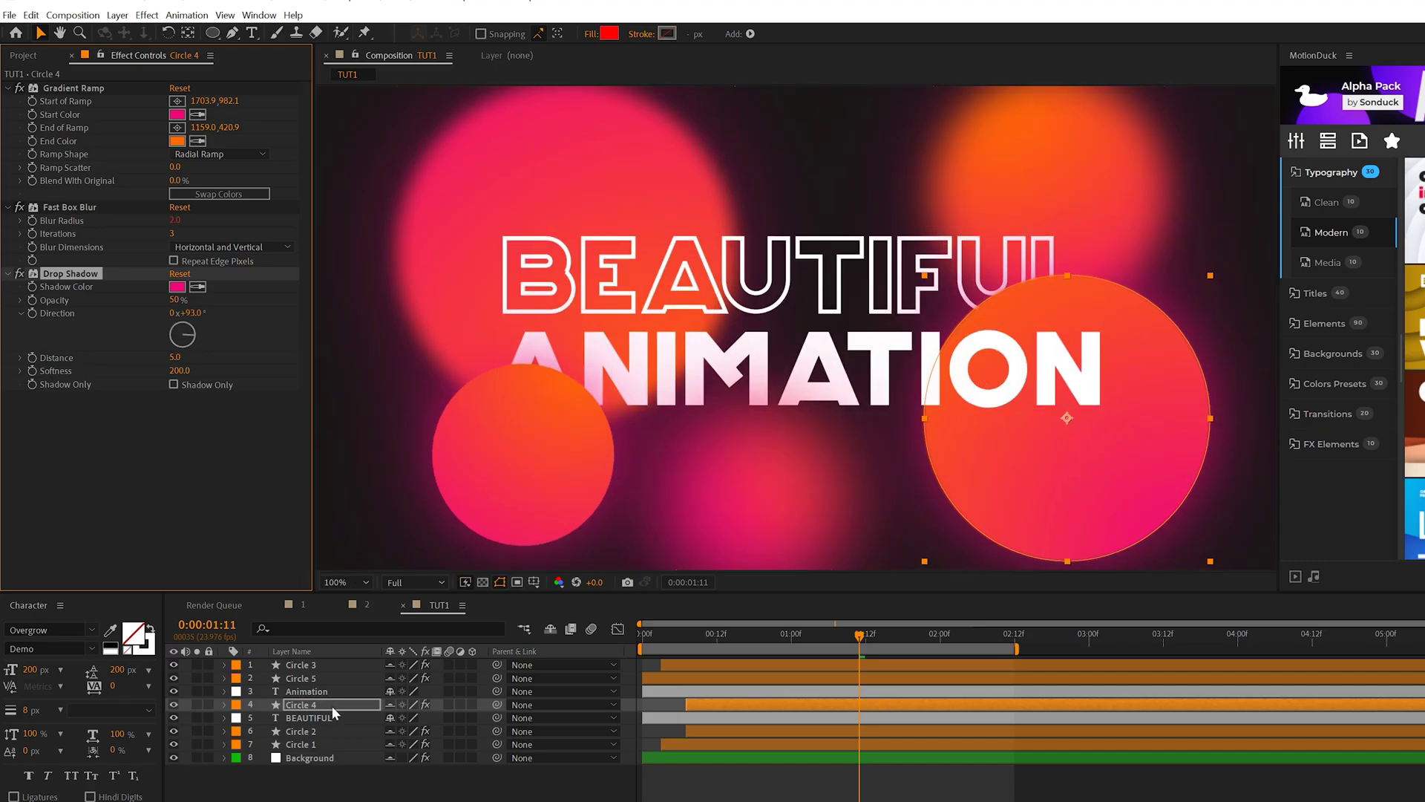
click(305, 730)
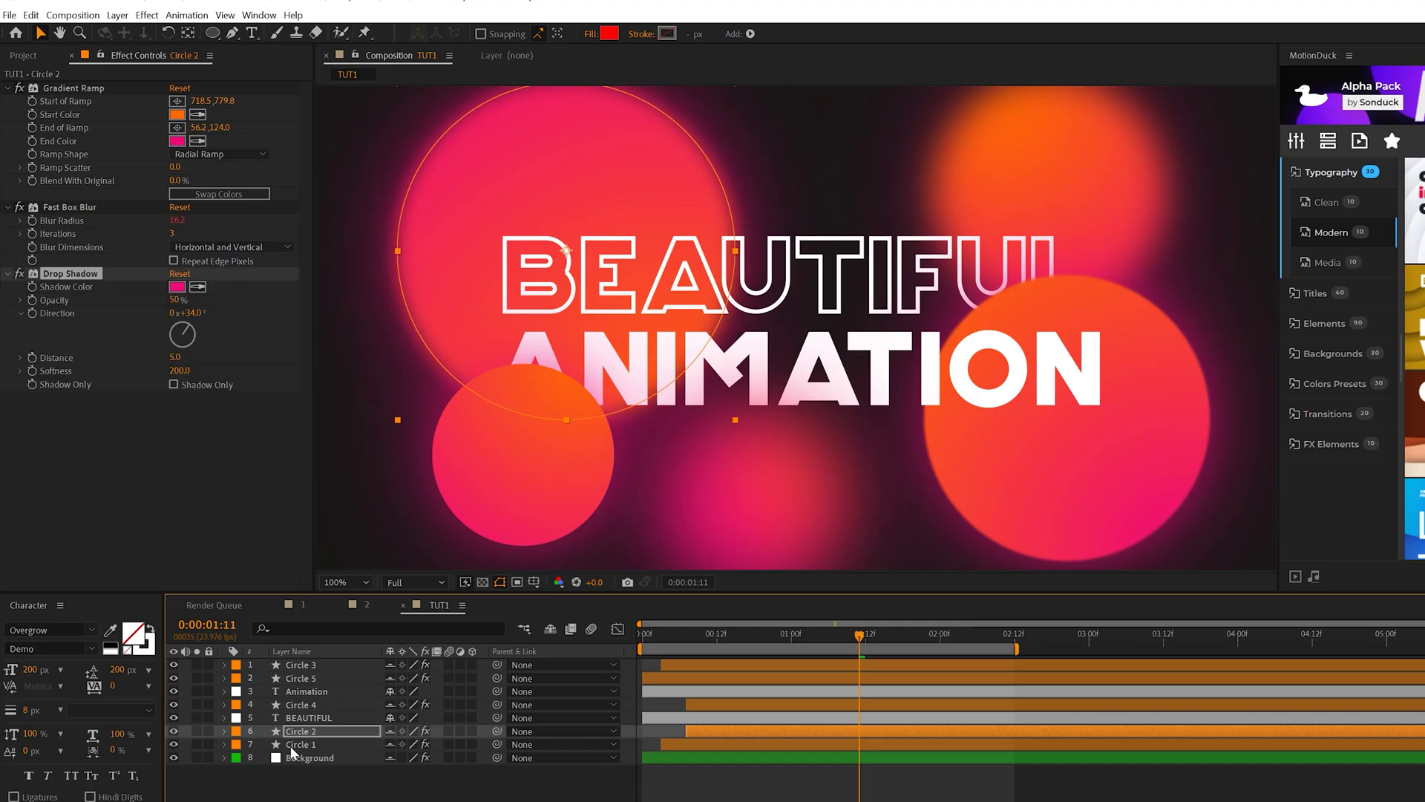
click(309, 744)
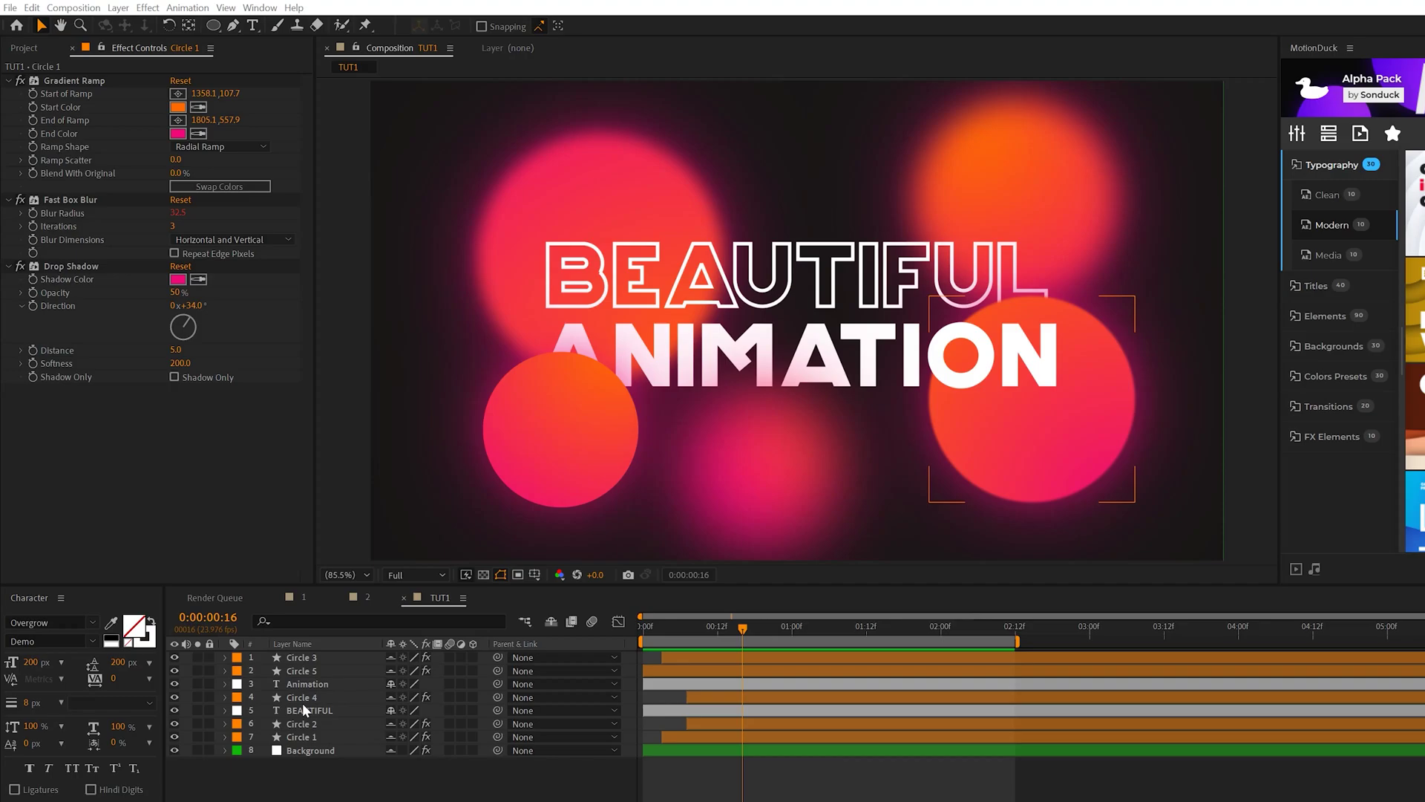
Add a text animator to BEAUTIFUL with Position -356,0 and Opacity 0%.
click(303, 717)
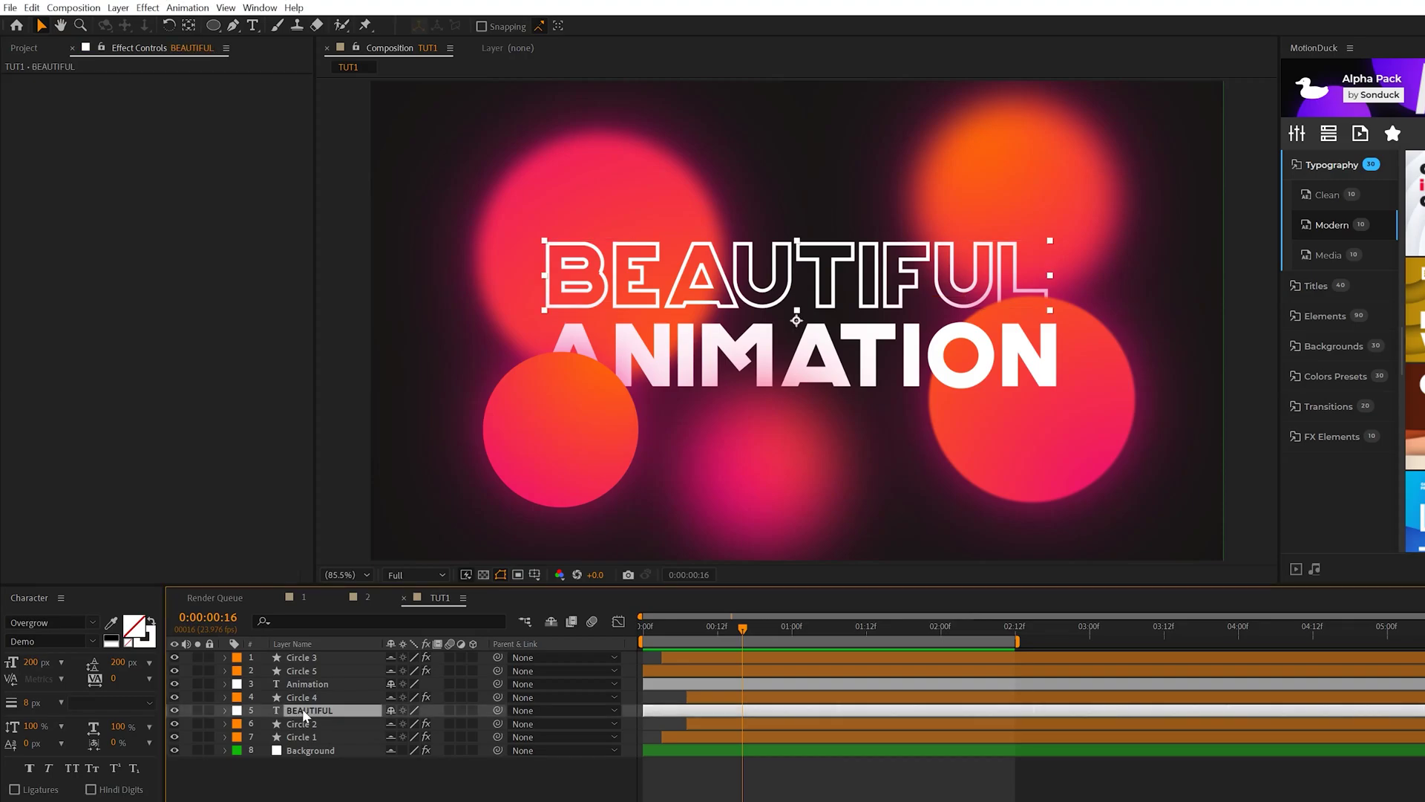
click(225, 710)
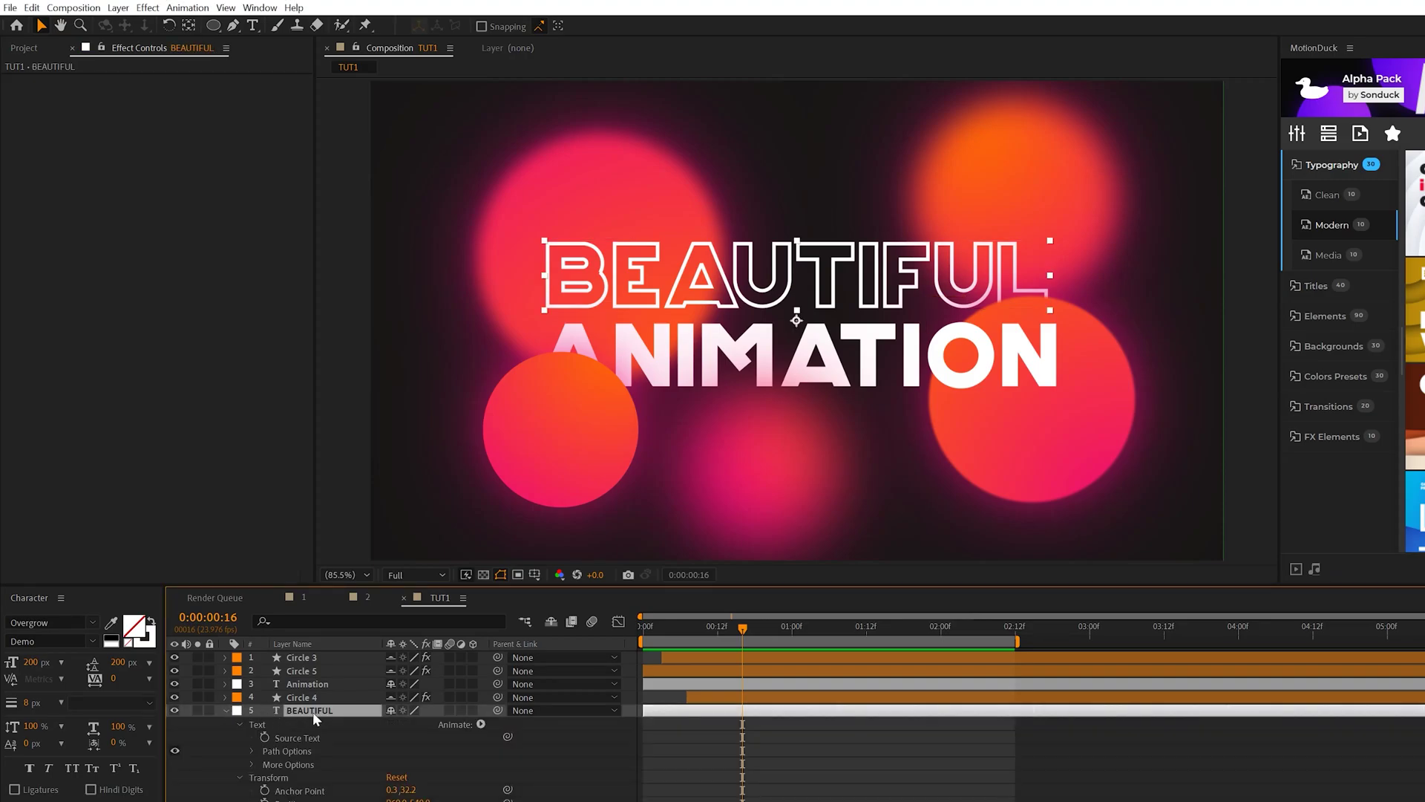
click(481, 723)
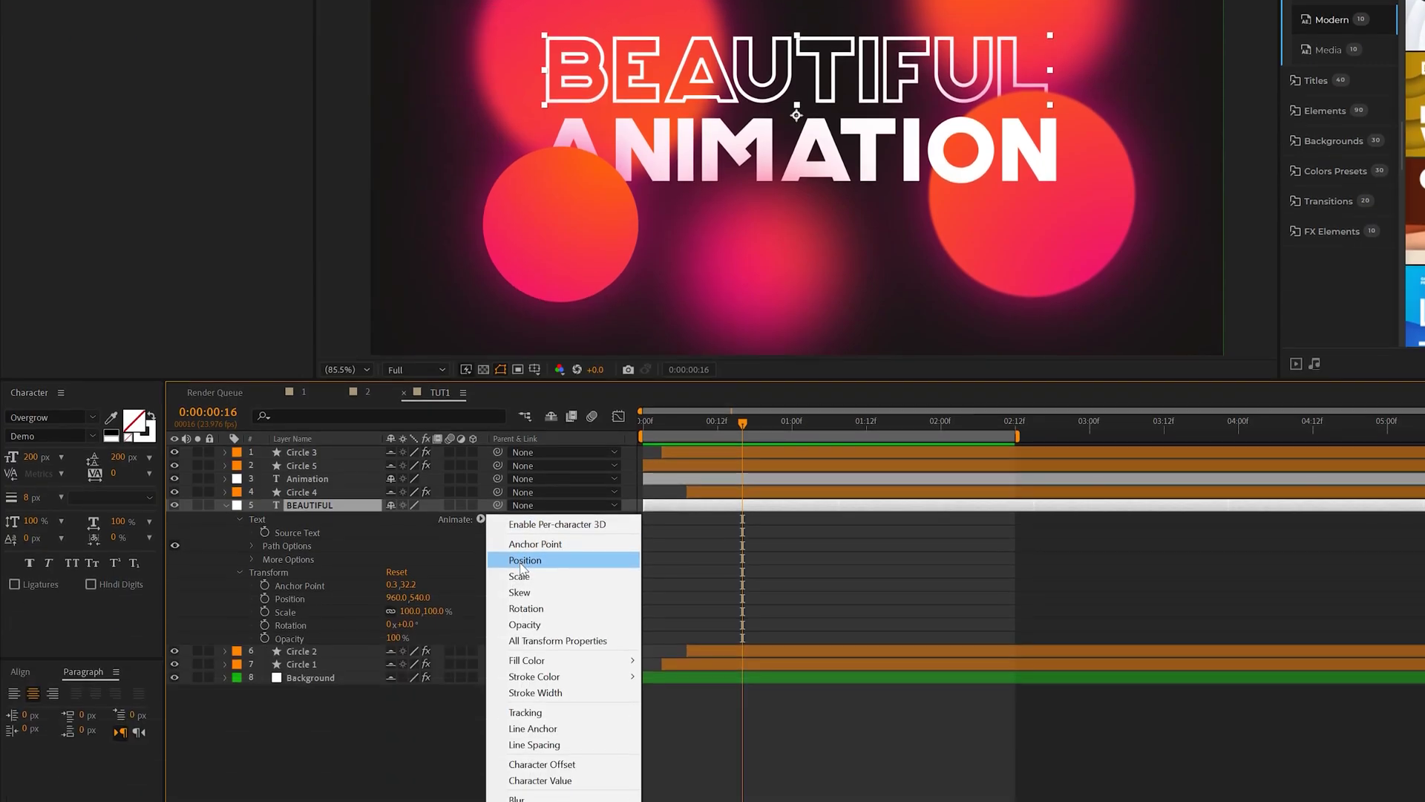
click(523, 561)
click(481, 572)
mouse_move(512, 576)
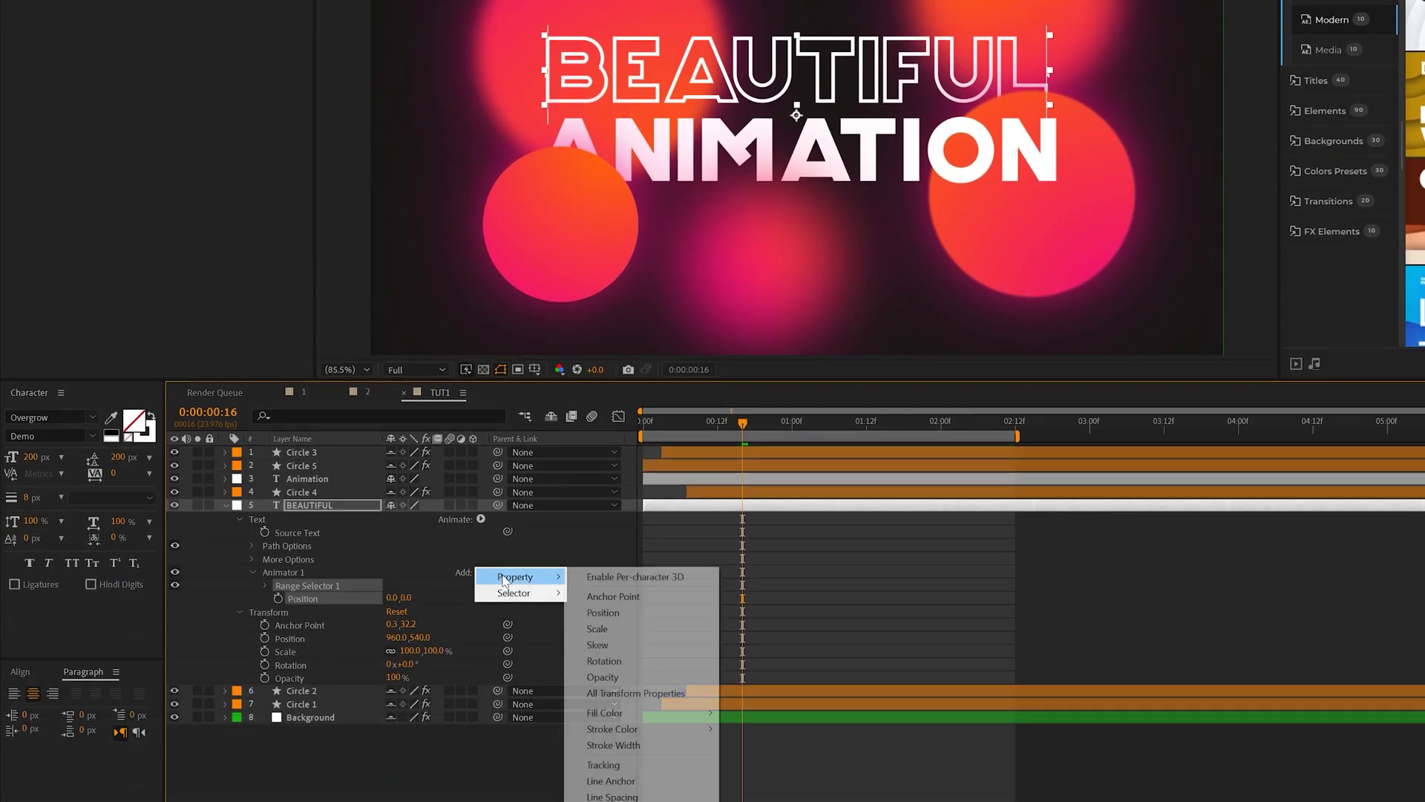
click(599, 677)
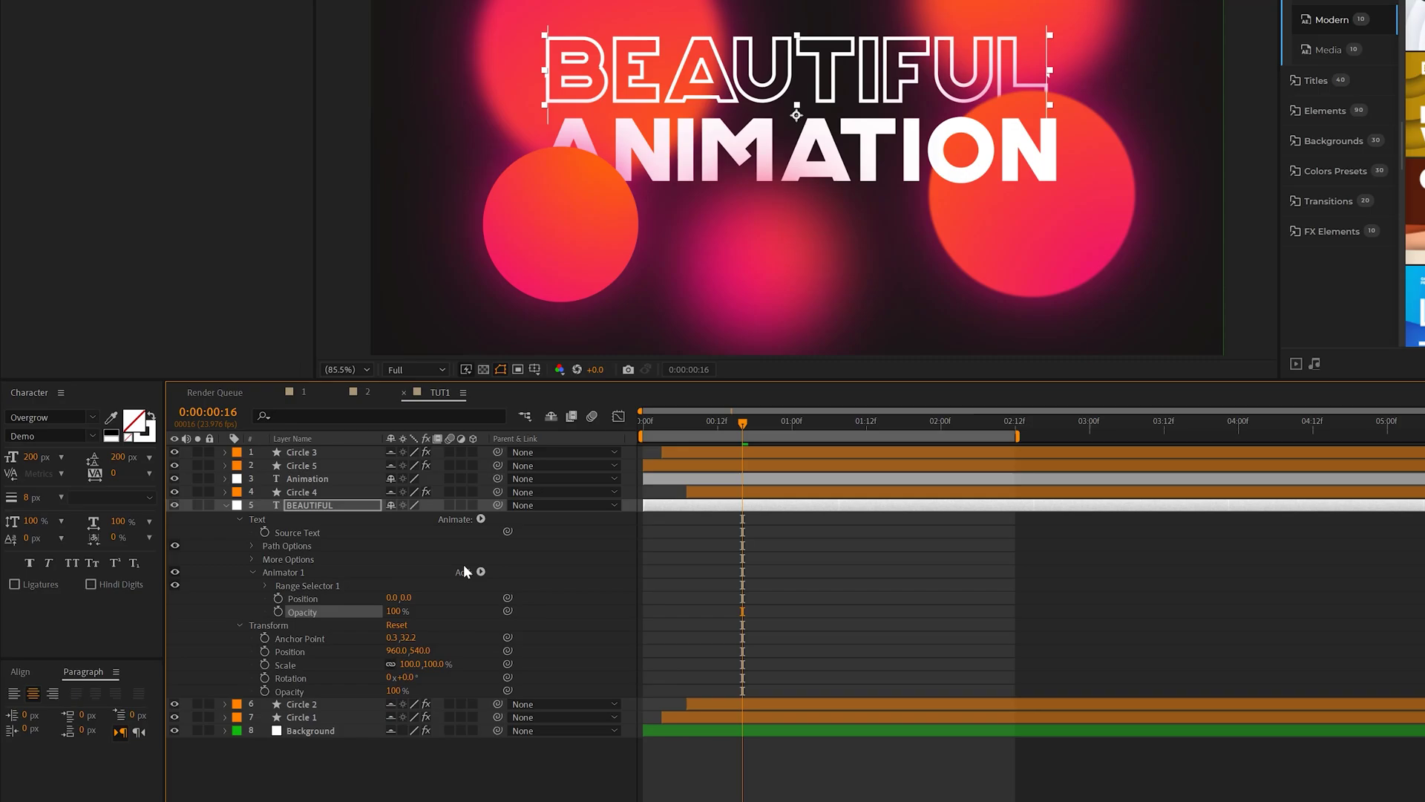
click(400, 571)
drag(392, 598, 109, 587)
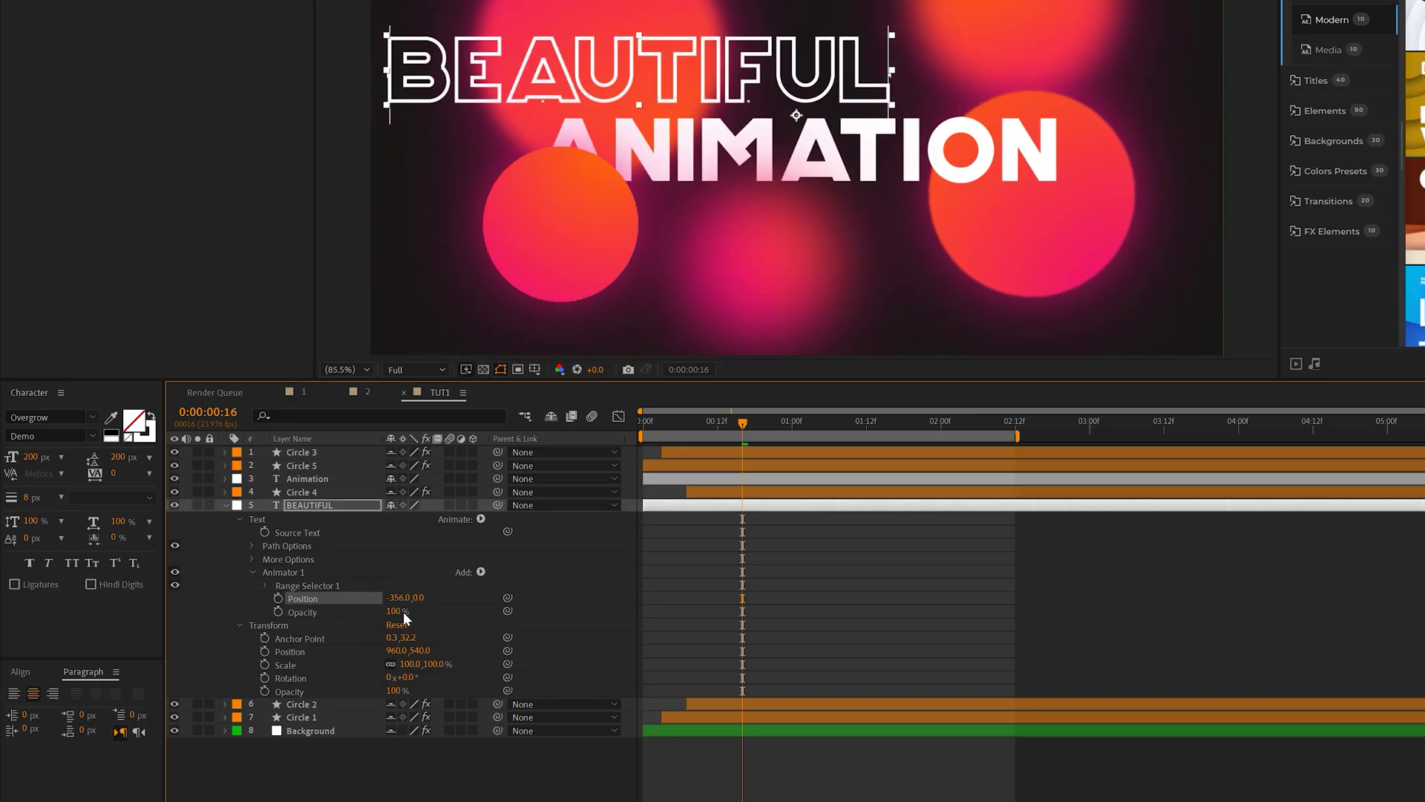
click(428, 576)
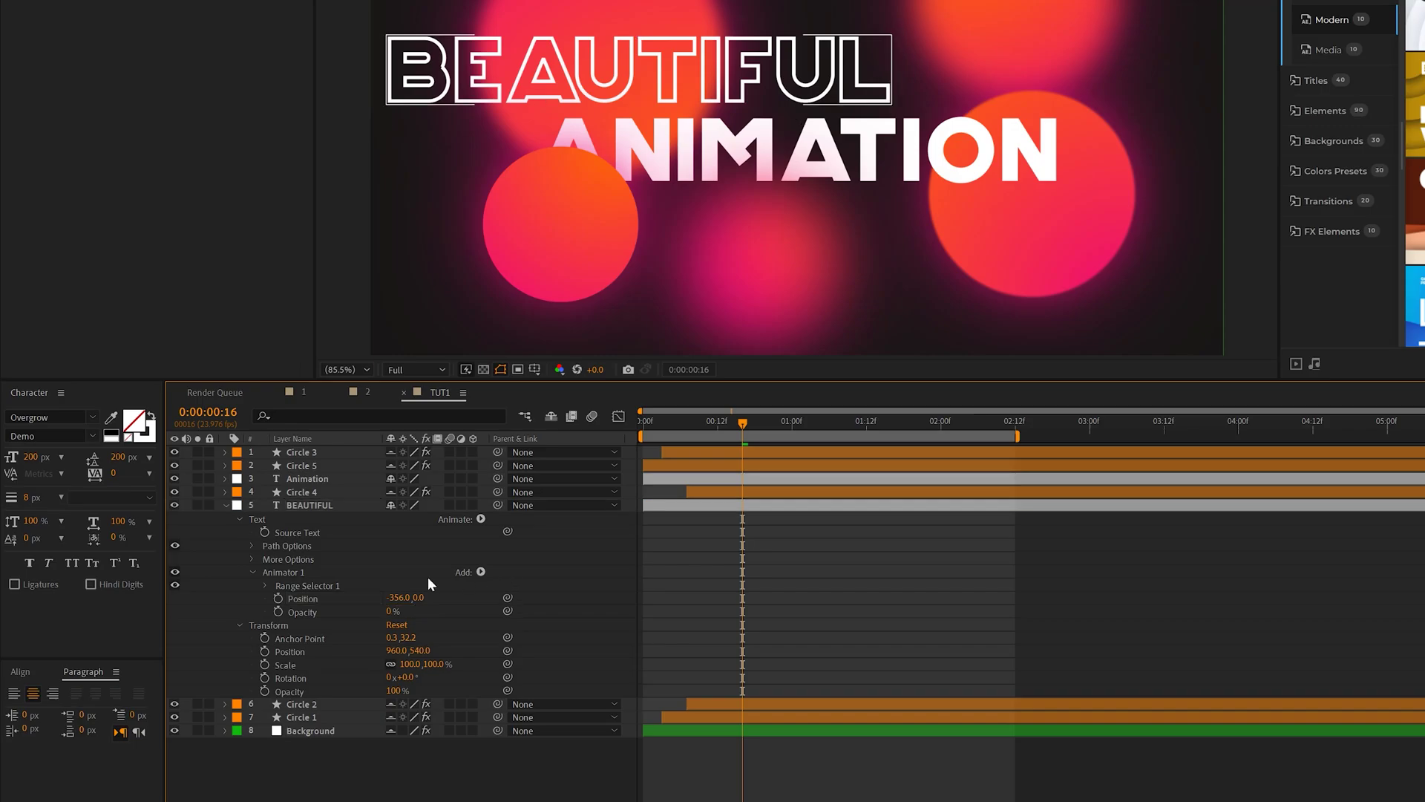
Keyframe Range Selector Start from 0% at 0 s to 100% at 1 s, based on Words.
click(265, 585)
drag(661, 420, 643, 420)
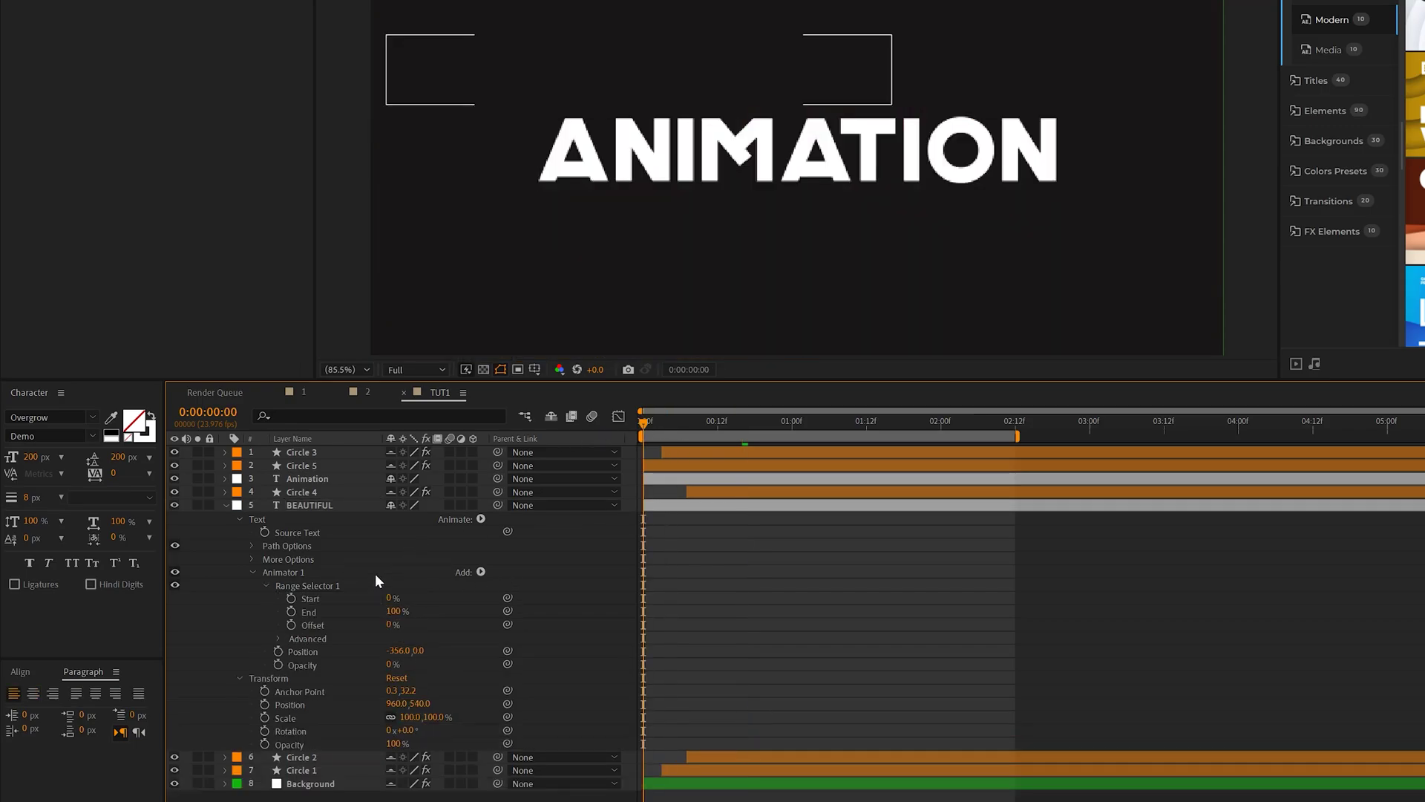
click(290, 598)
click(793, 426)
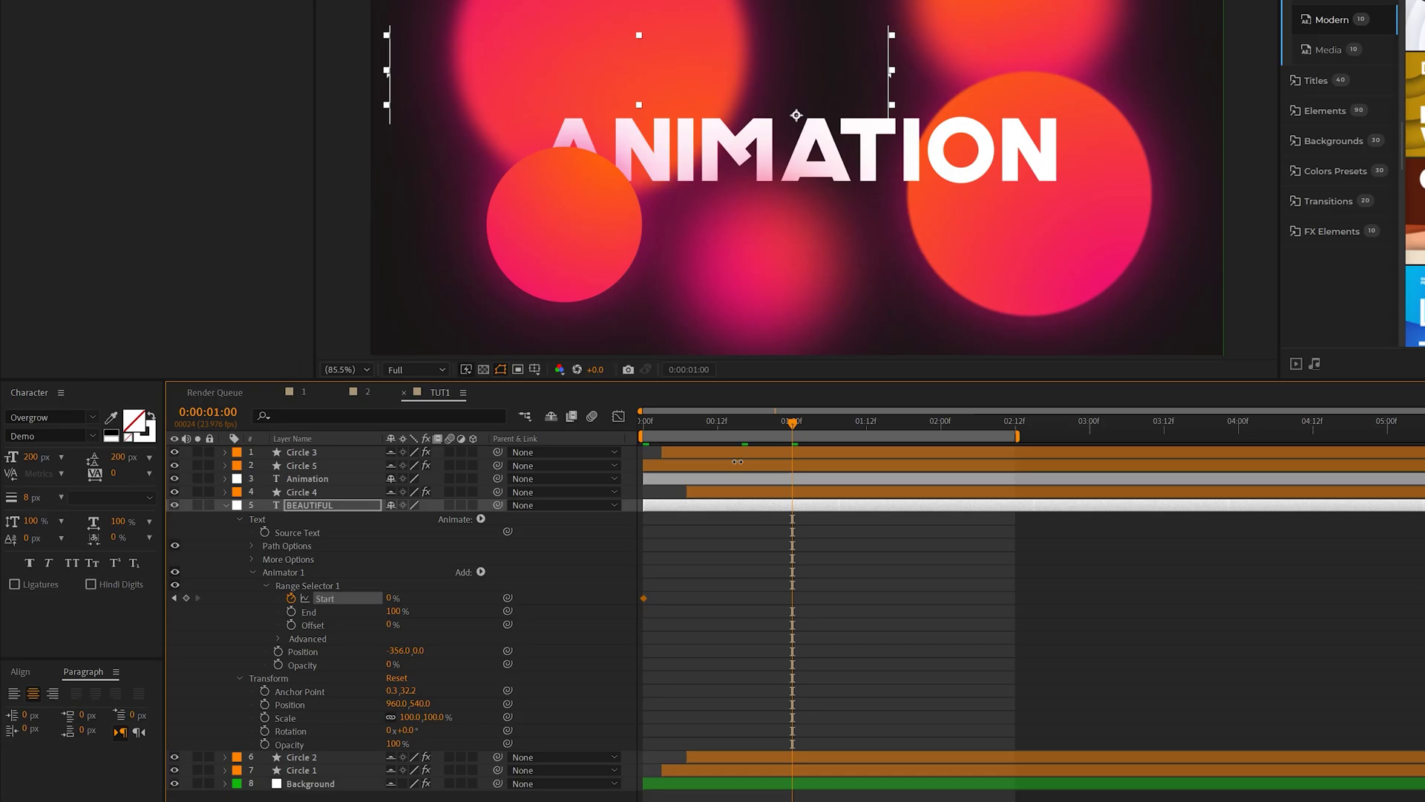
drag(391, 598, 613, 606)
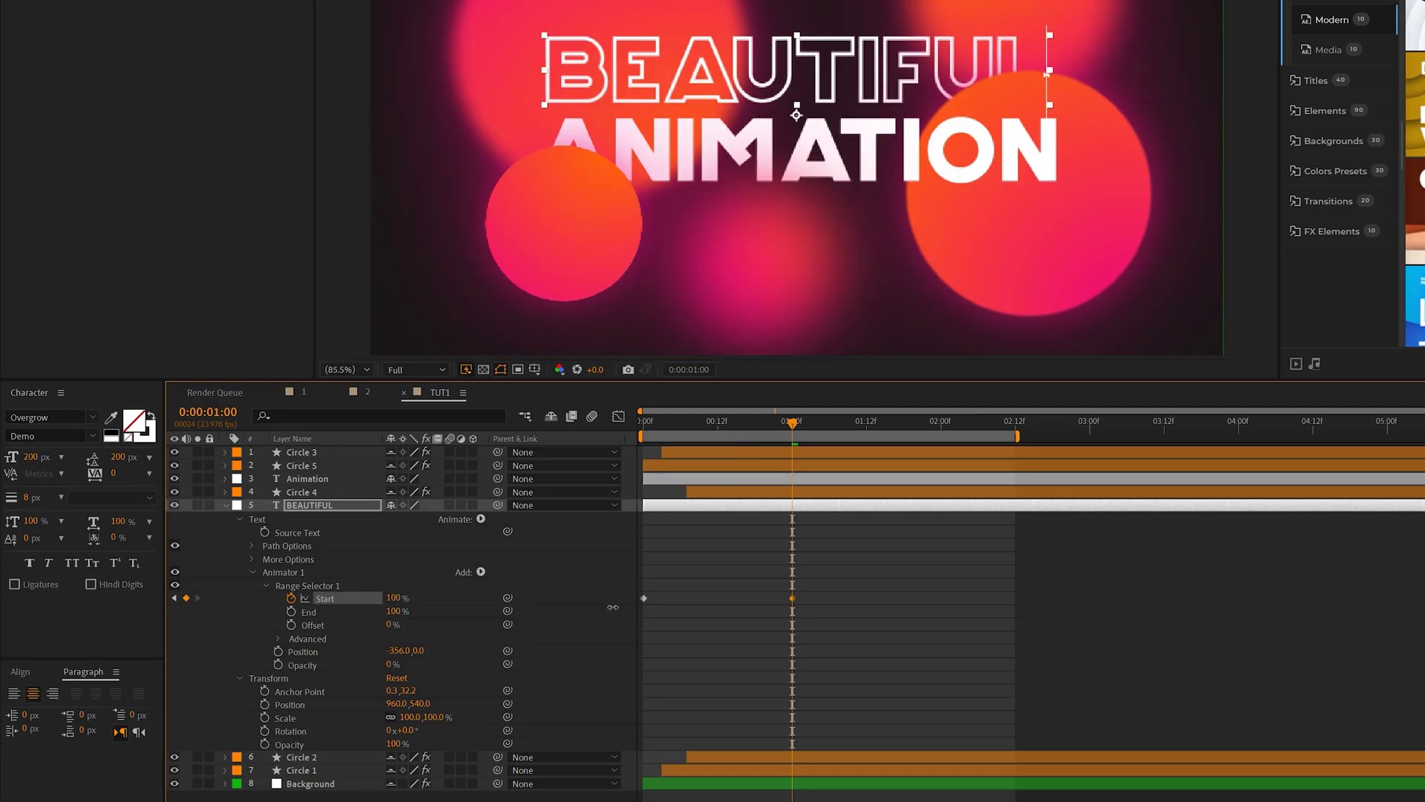
click(277, 639)
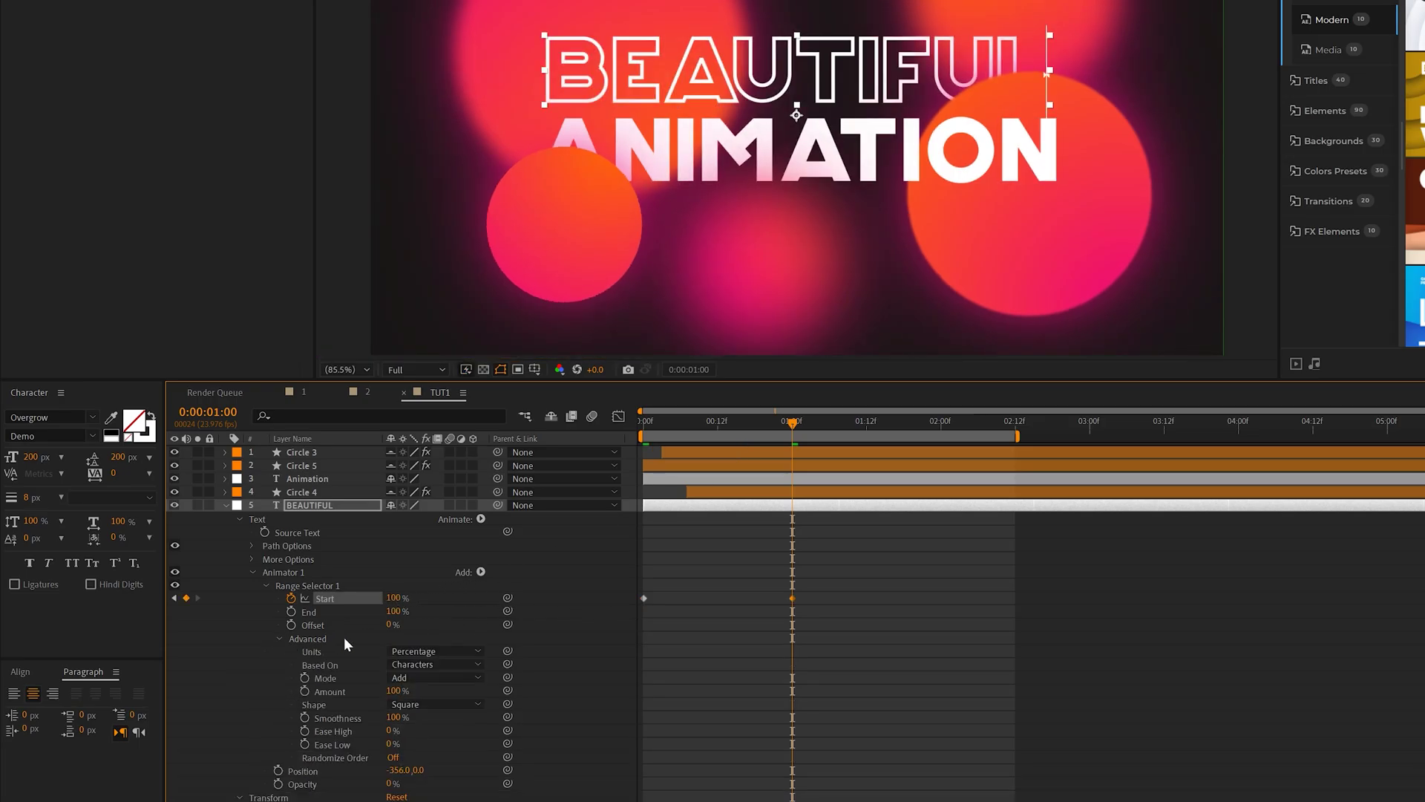
click(424, 665)
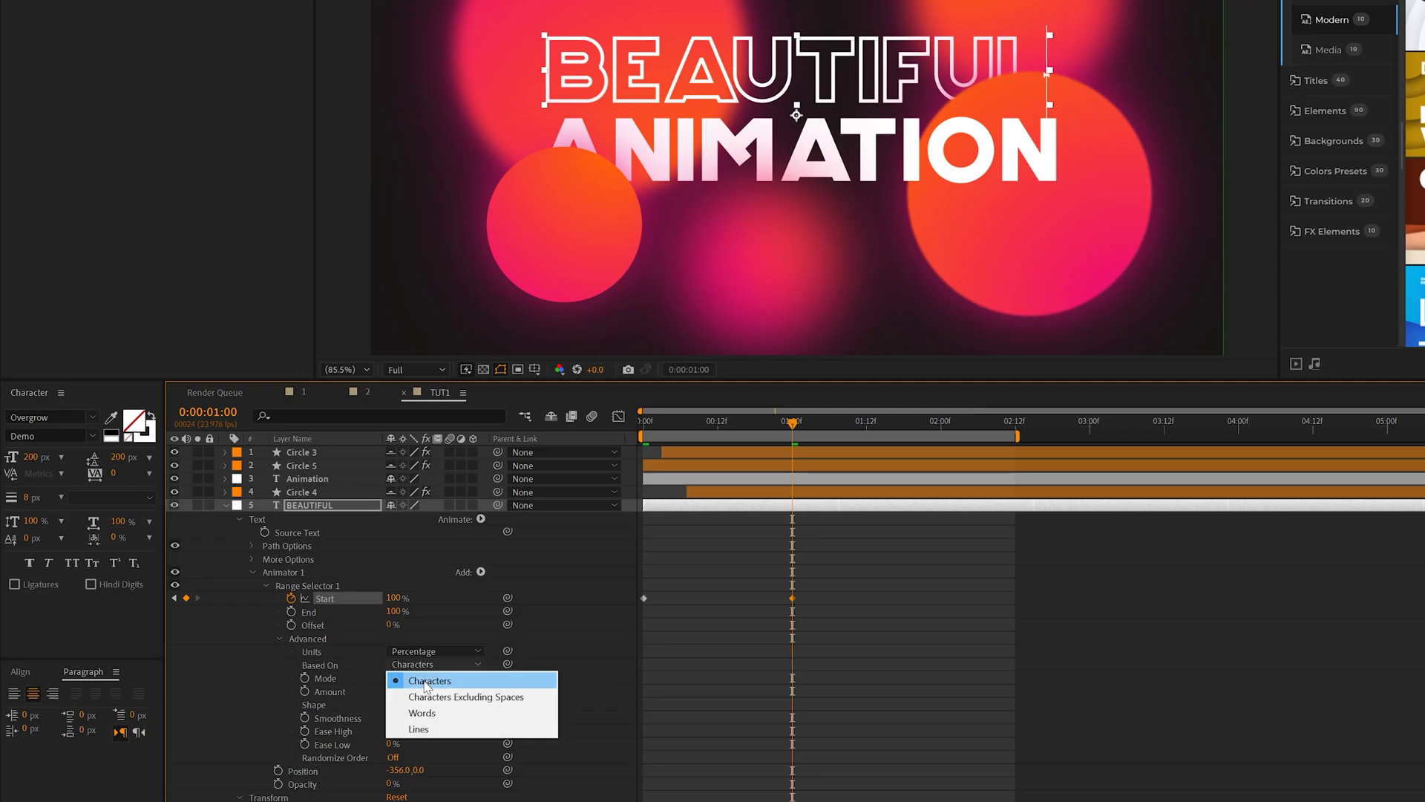
click(416, 715)
Apply strong ease in and out to the Start keyframes in the speed graph, then select Animator 1.
click(684, 647)
drag(878, 564, 586, 628)
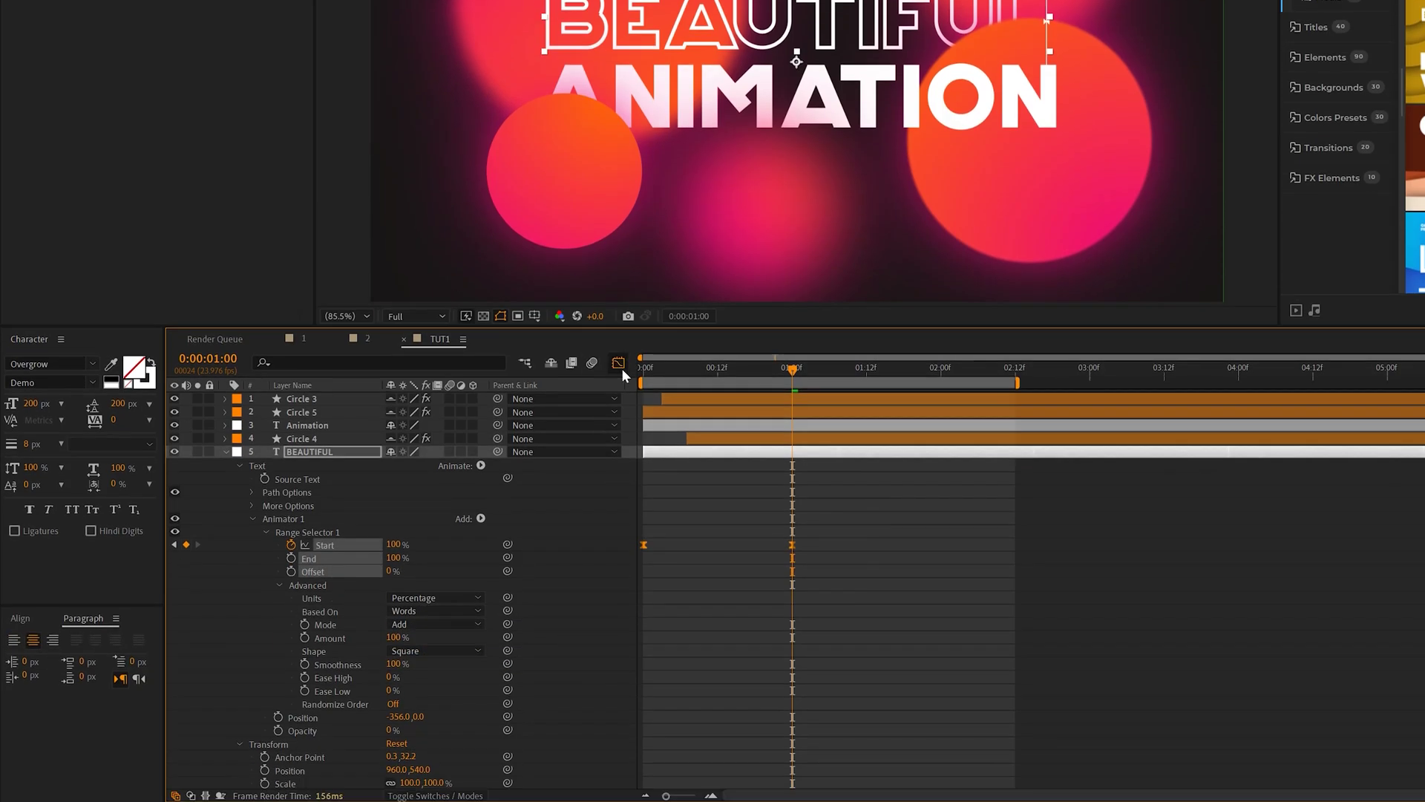
click(620, 365)
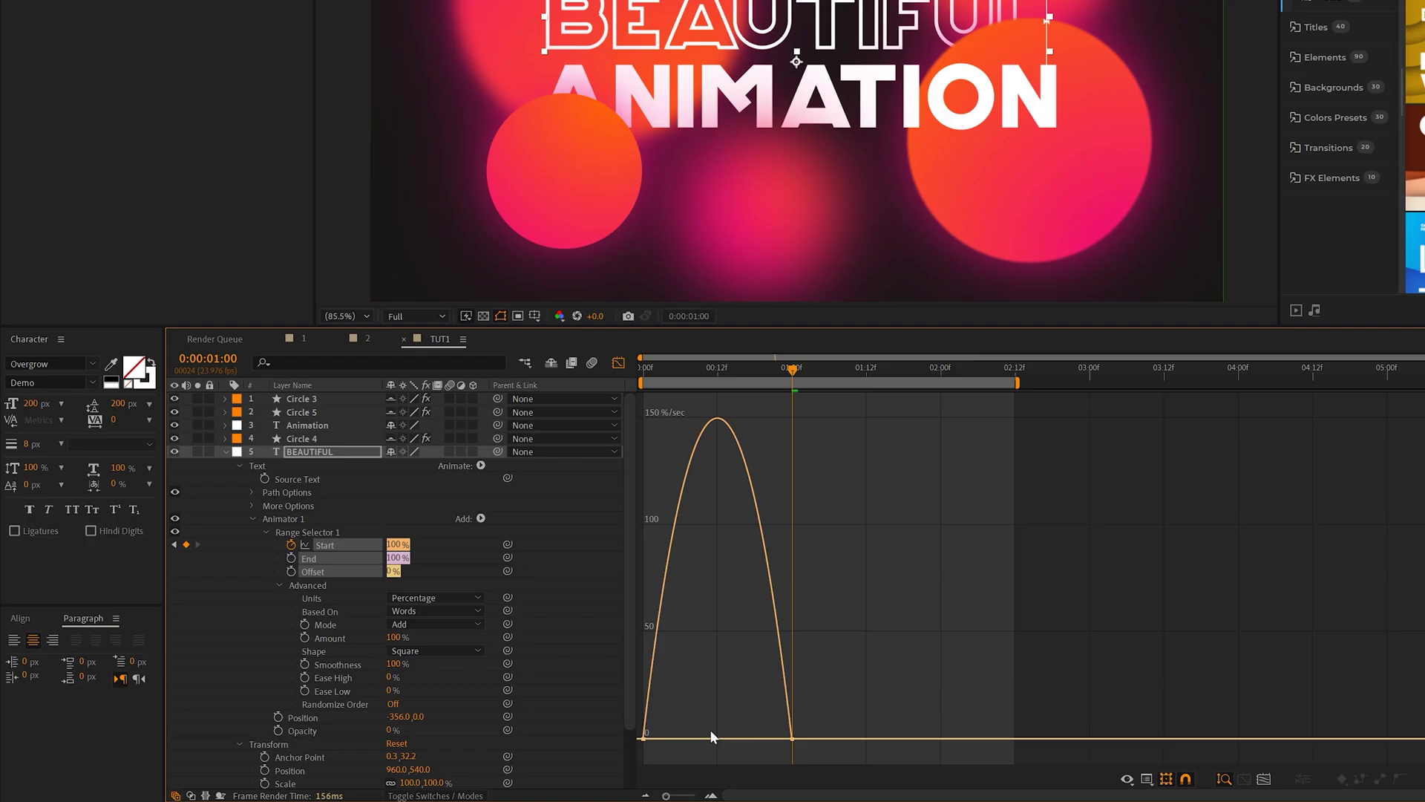
click(711, 737)
drag(667, 738, 708, 740)
click(619, 365)
click(253, 518)
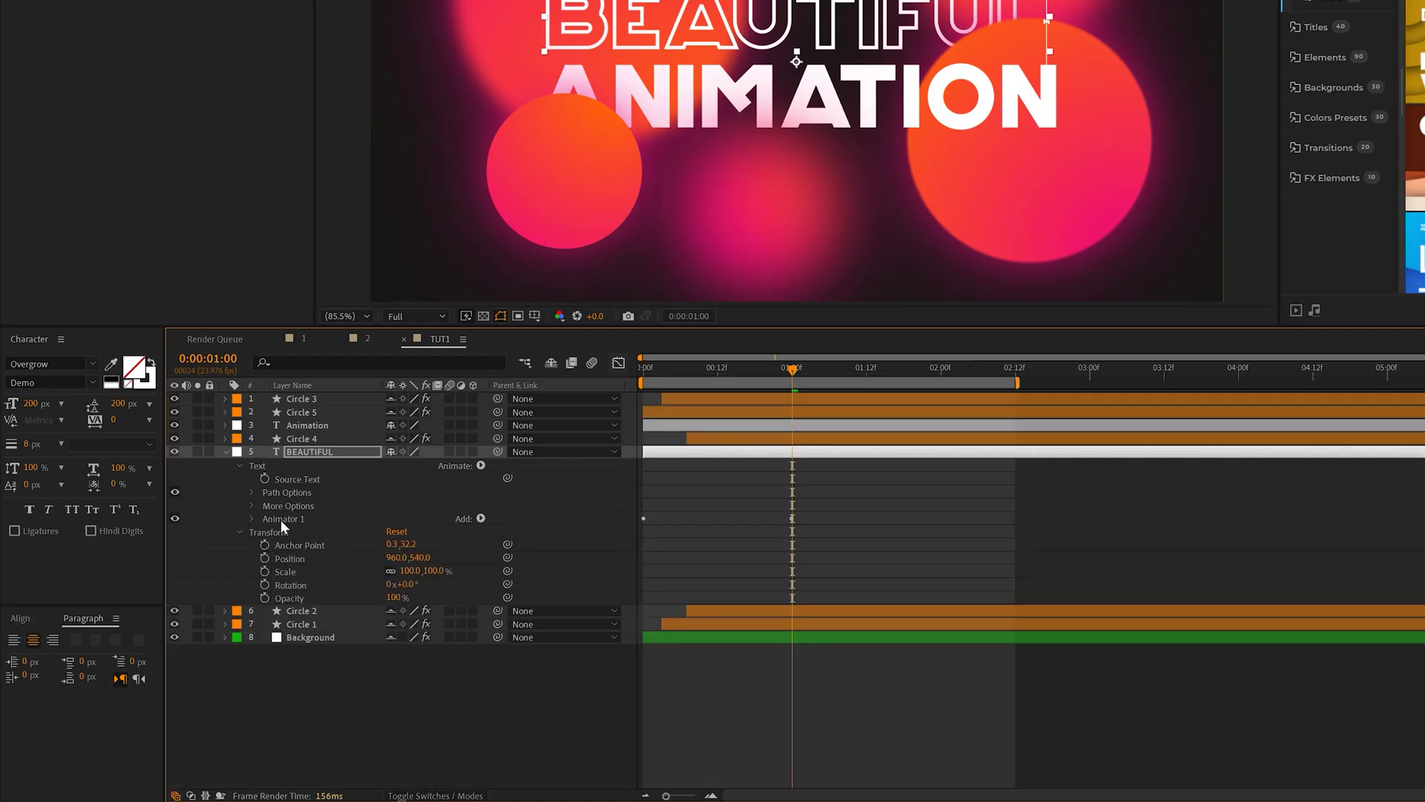
click(280, 520)
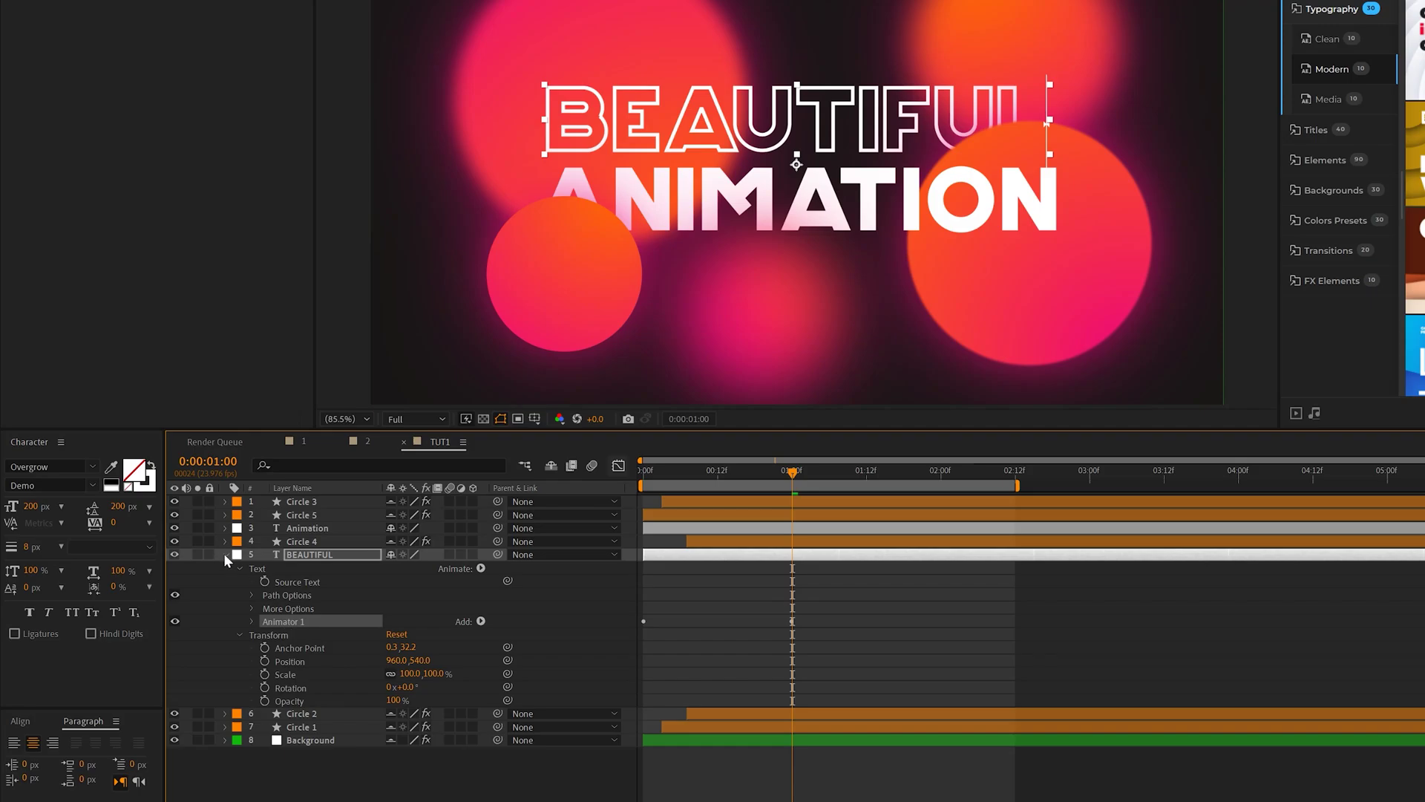
On the Animation layer, set Animator 1's Position offset to 489 so ANIMATION enters from the right.
click(224, 554)
click(304, 528)
drag(674, 468, 567, 478)
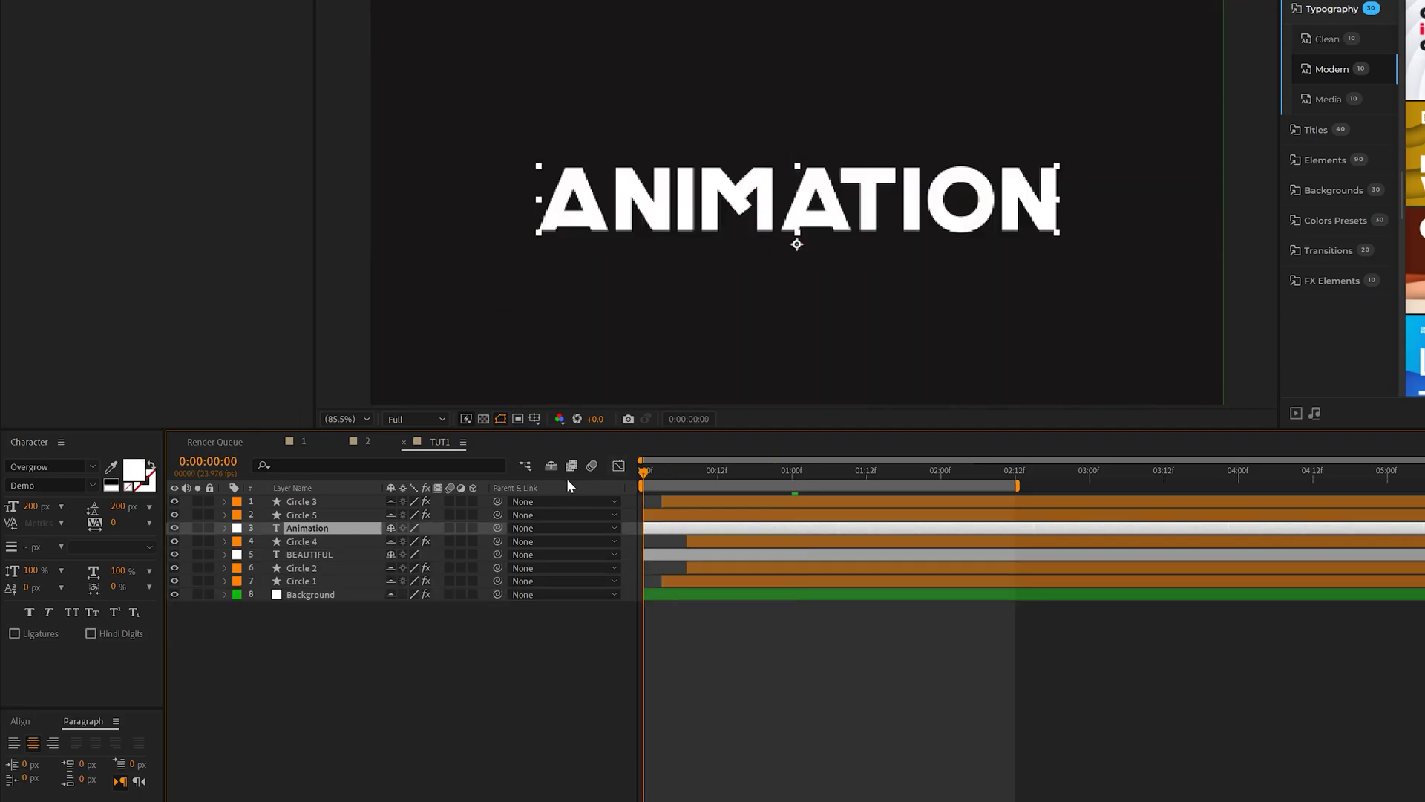
click(226, 528)
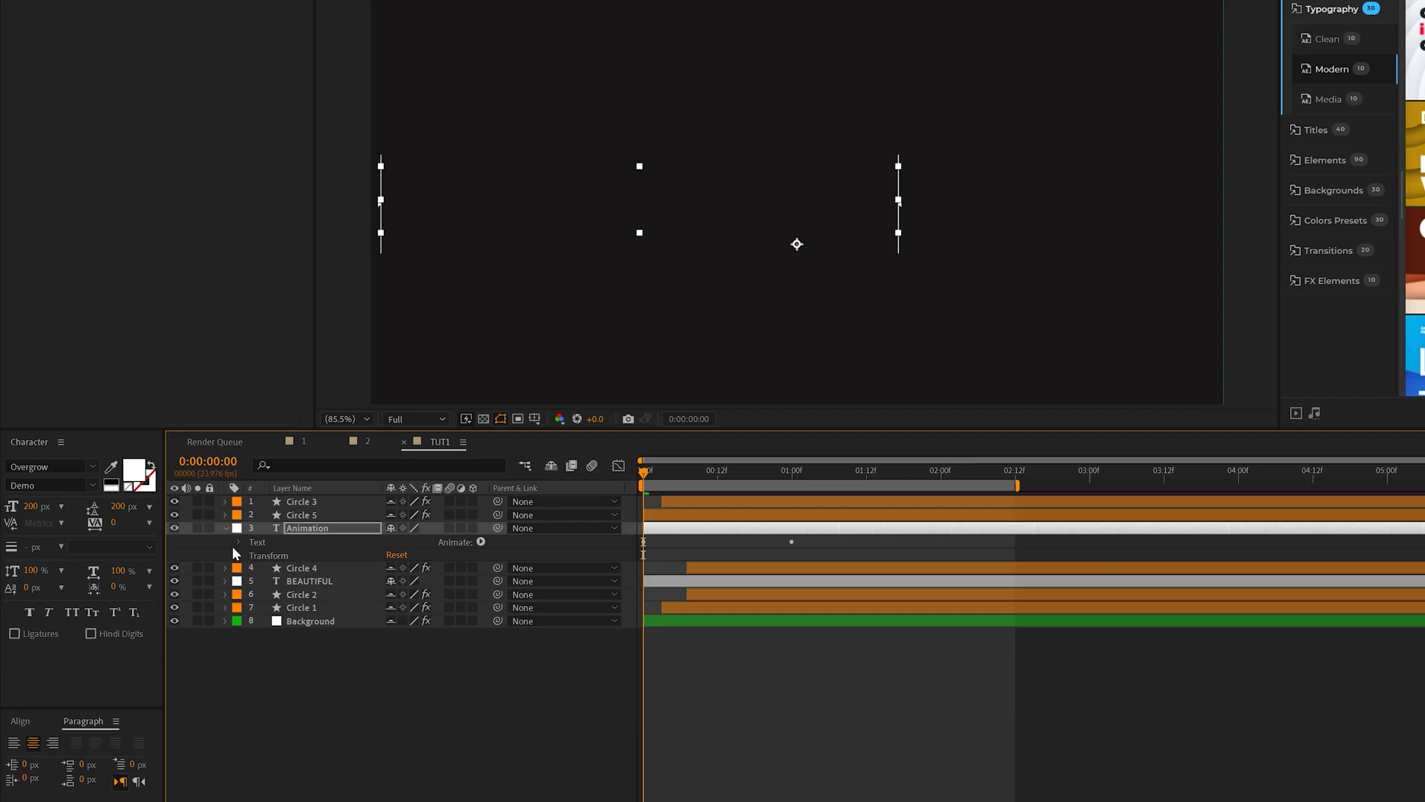
click(237, 542)
click(253, 595)
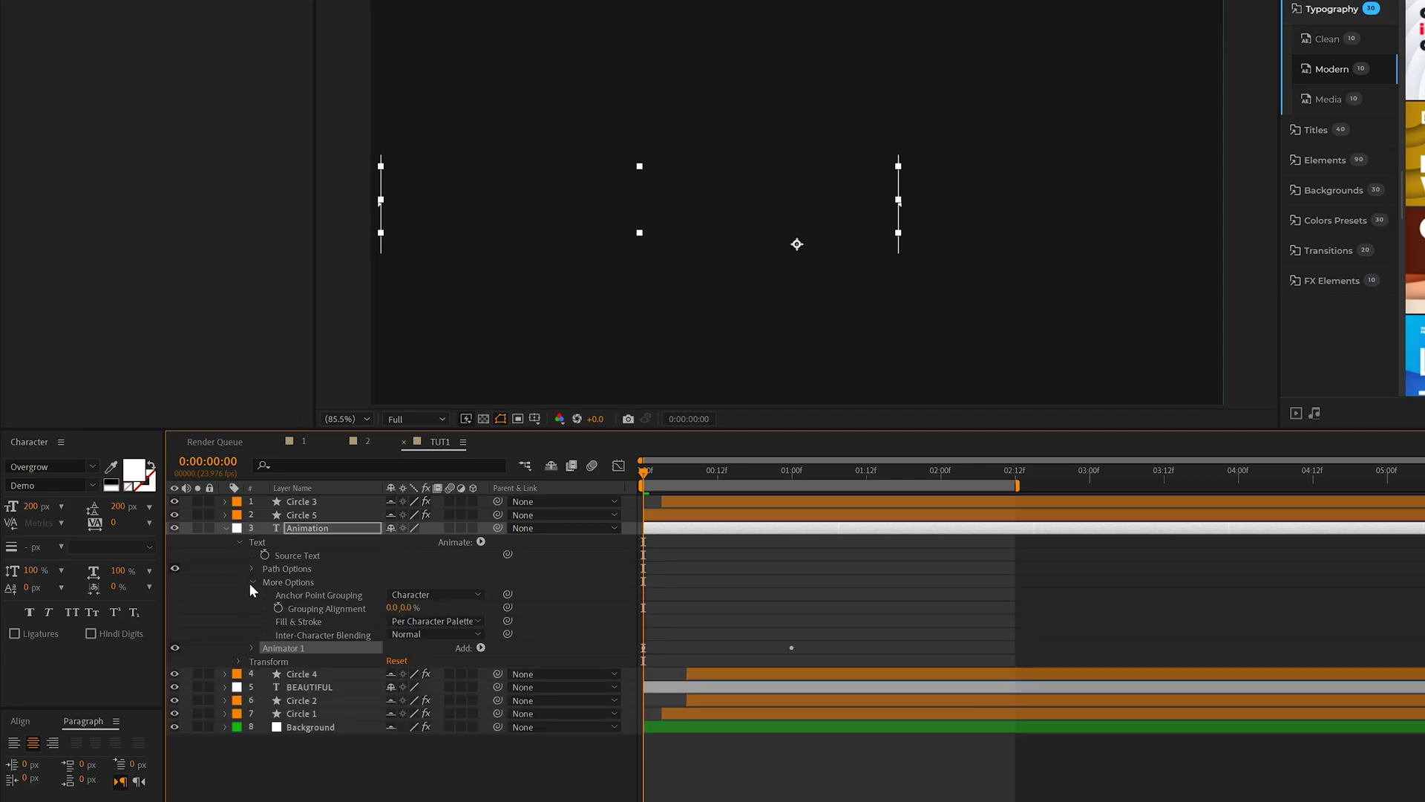
click(265, 608)
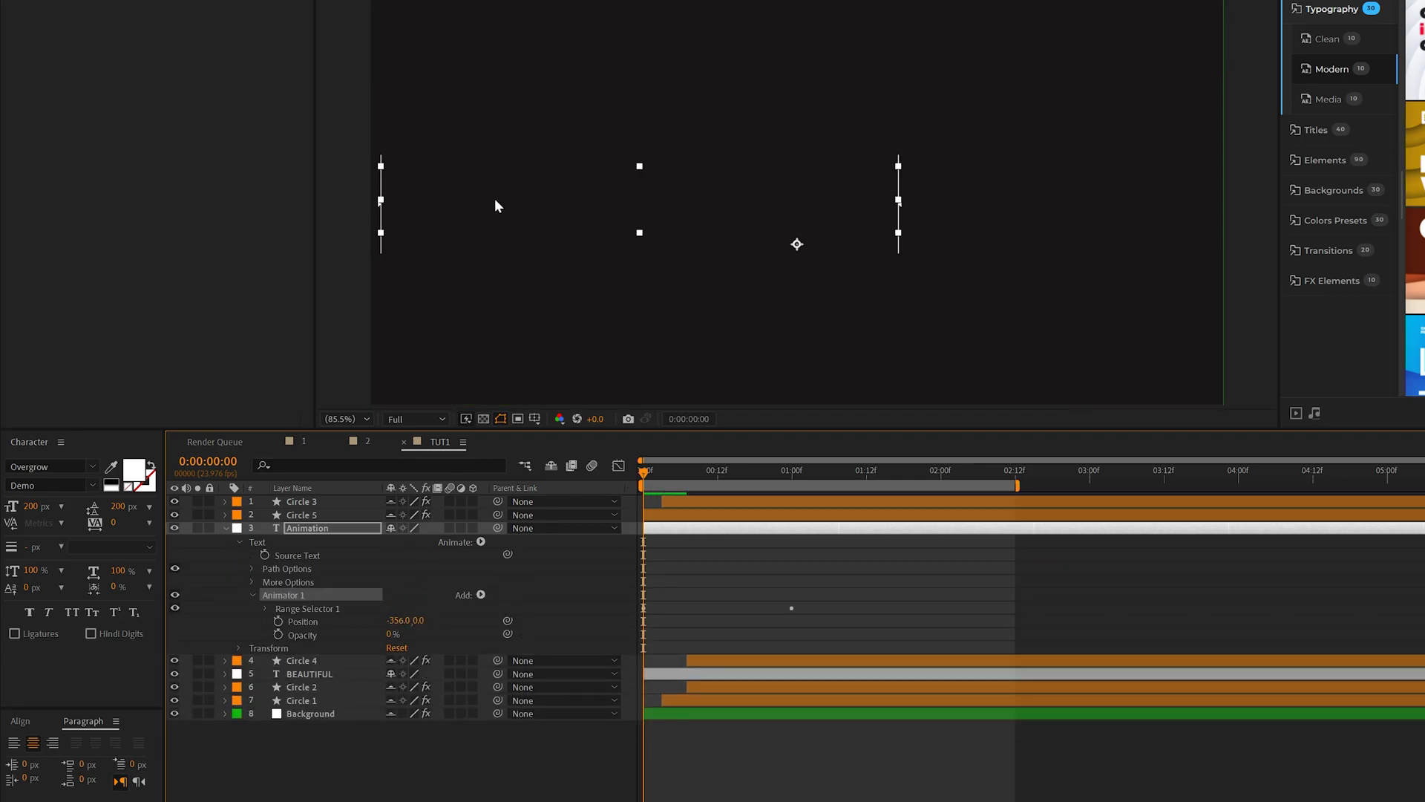
drag(399, 622, 1028, 593)
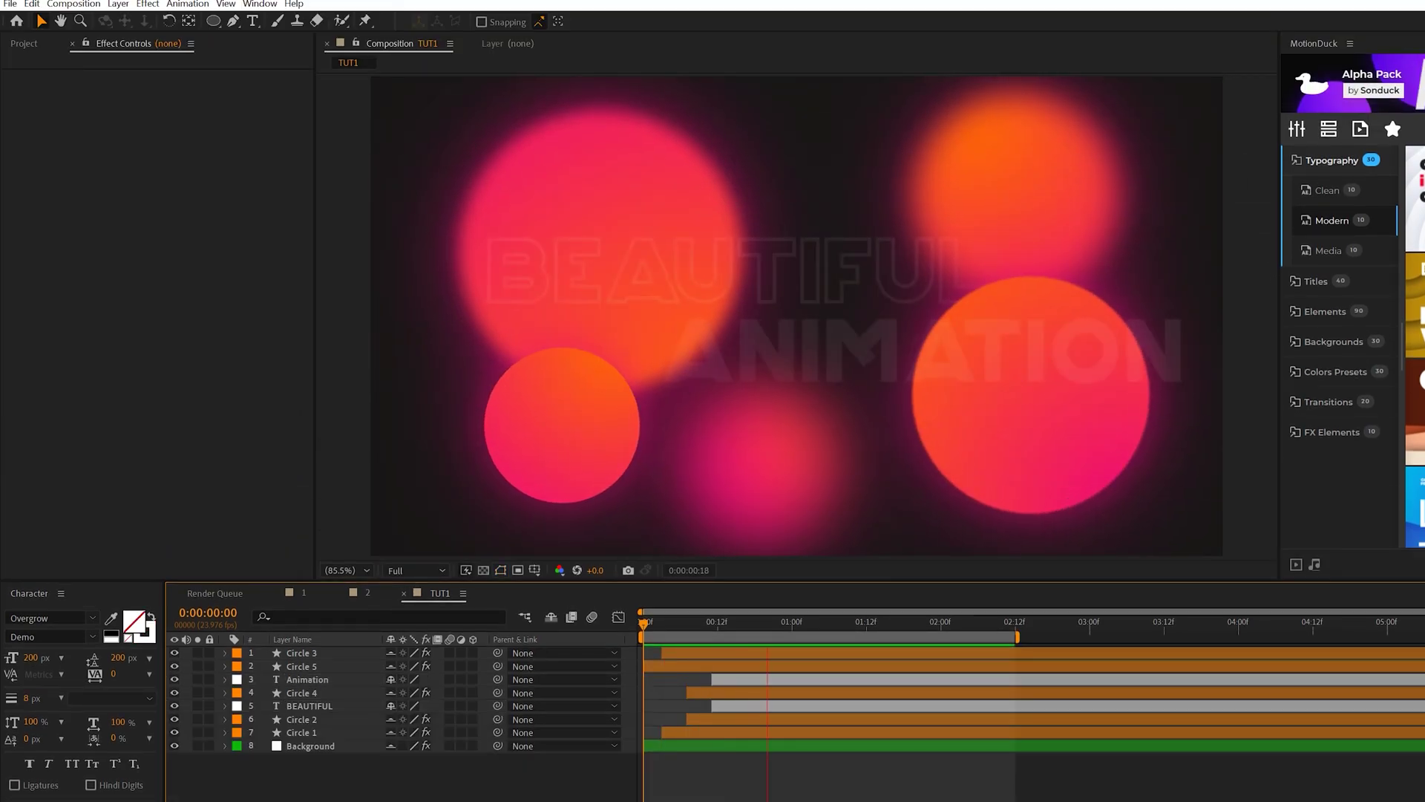